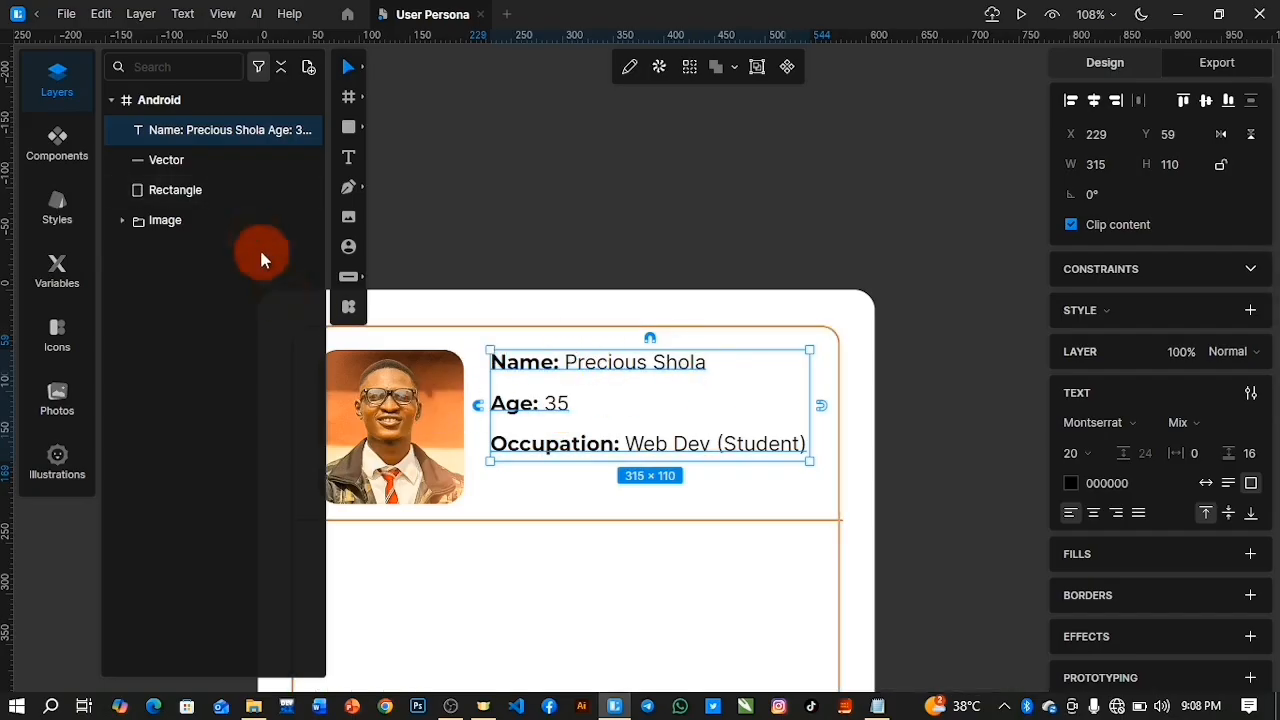
Align the persona details text and the Image group to each other's vertical centers
{"action": "left_click", "coordinate": [190, 232], "text": "shift"}
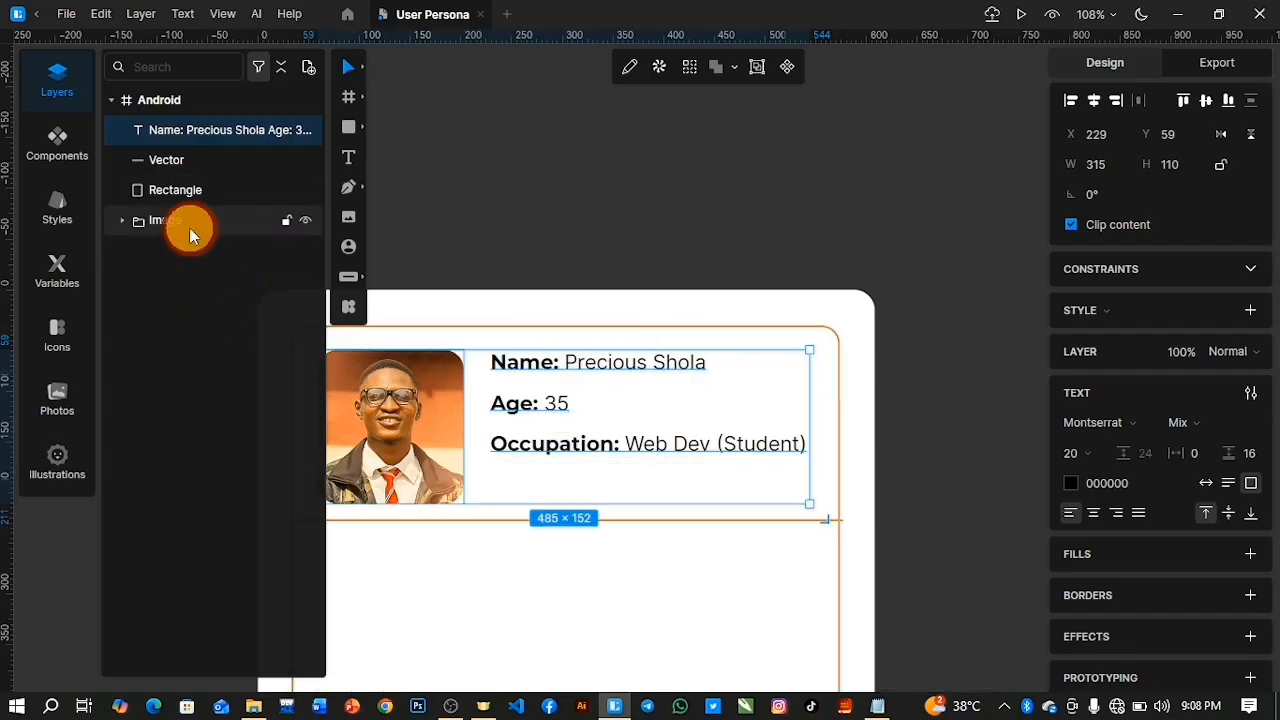
{"action": "left_click", "coordinate": [198, 129]}
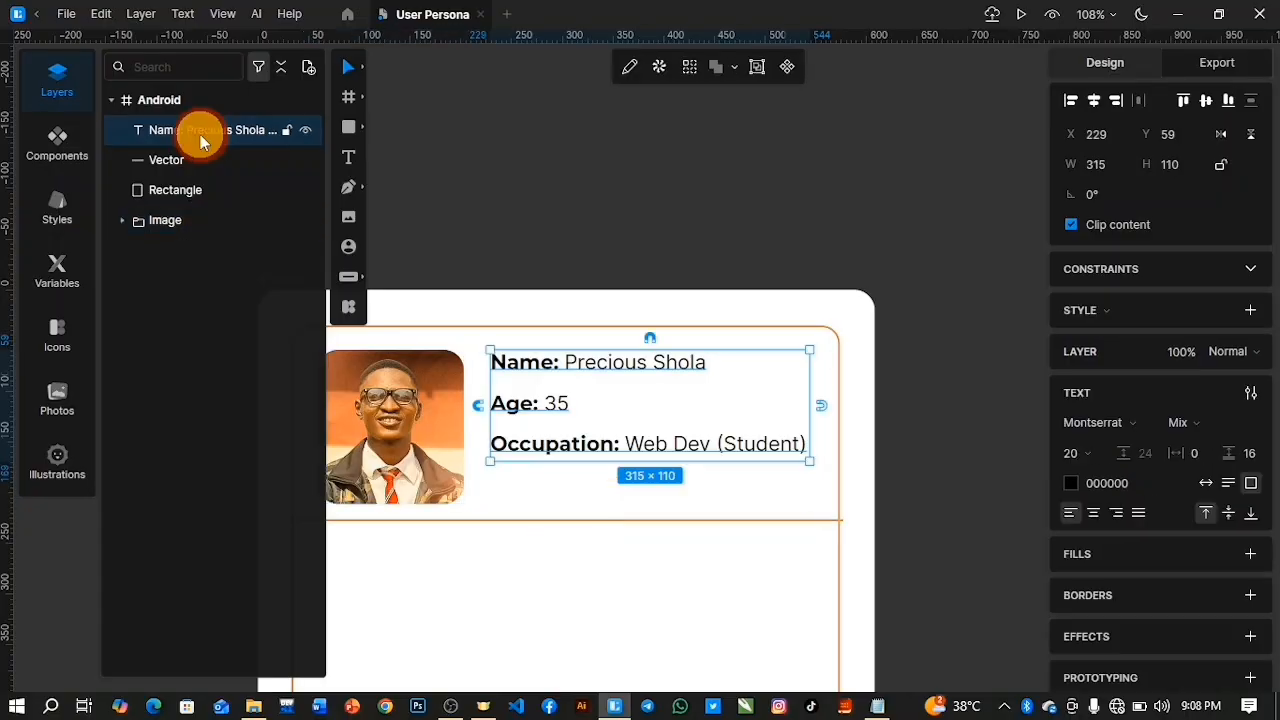
{"action": "left_click", "coordinate": [200, 232], "text": "shift"}
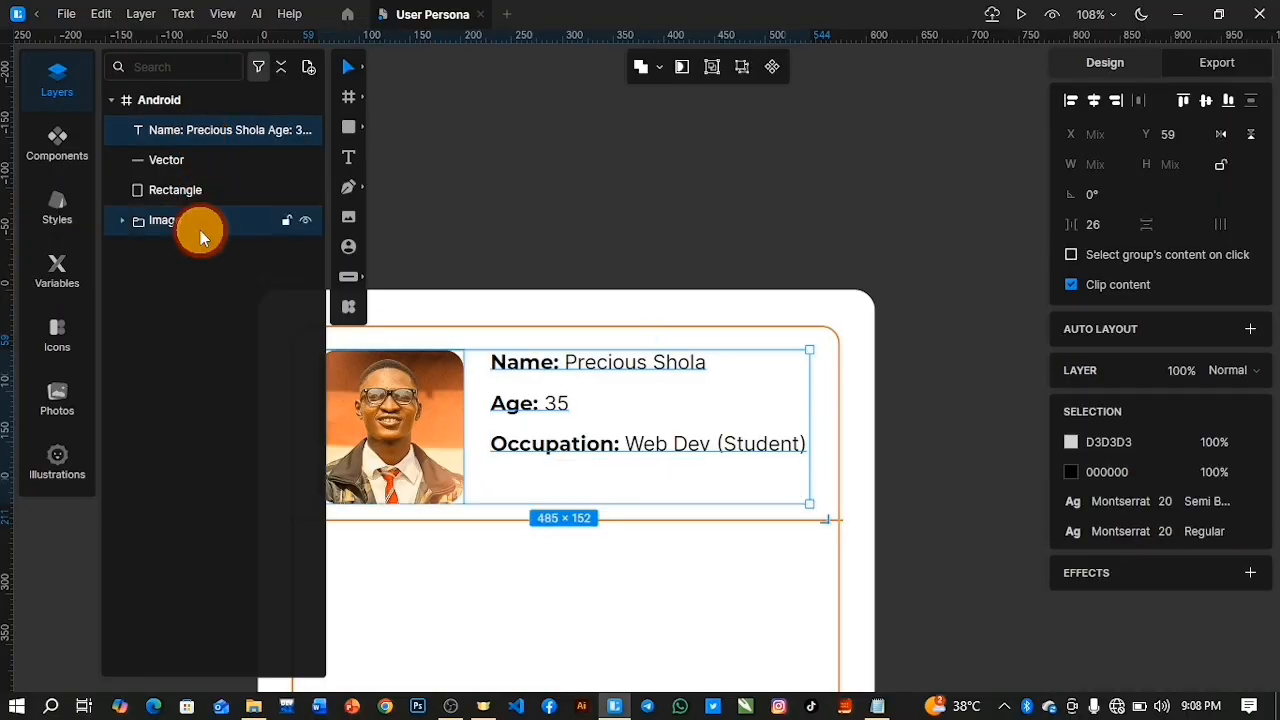
{"action": "left_click", "coordinate": [1208, 100]}
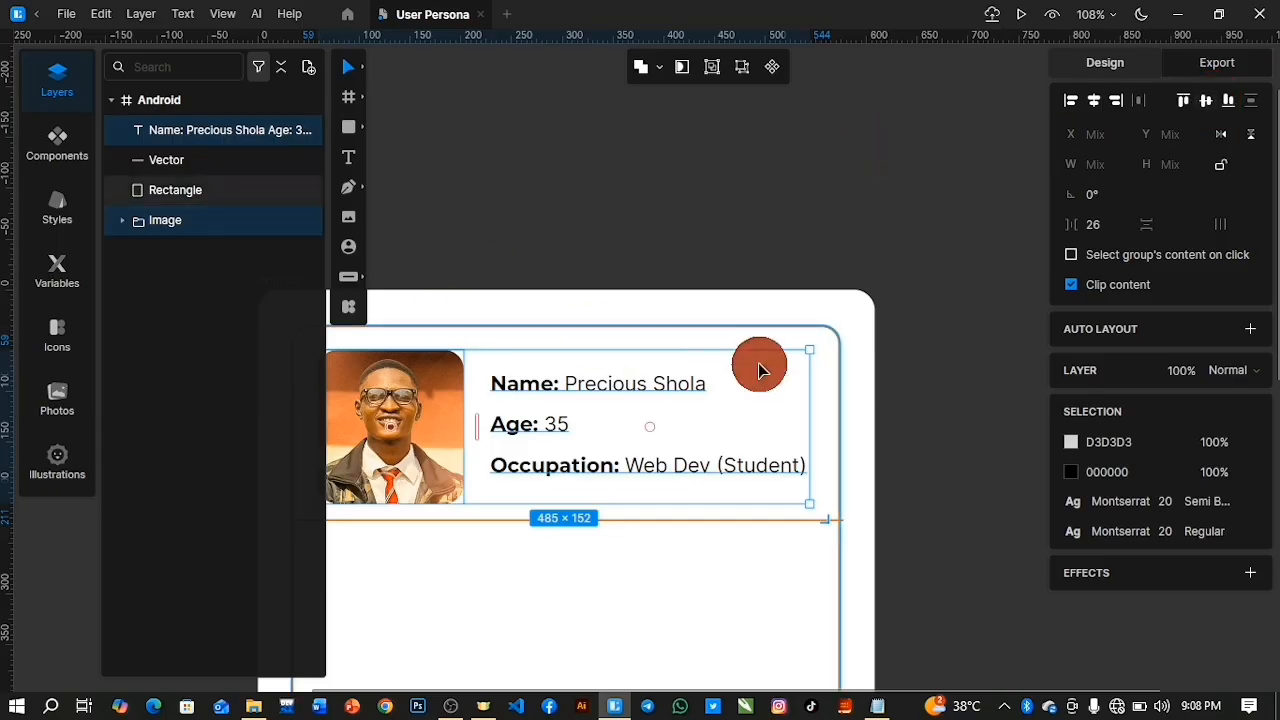
Switch to the User persona notes in Notepad and review the details alongside the empty area below the header
{"action": "scroll", "coordinate": [758, 368], "scroll_direction": "down", "scroll_amount": 3}
{"action": "scroll", "coordinate": [758, 368], "scroll_direction": "up", "scroll_amount": 1}
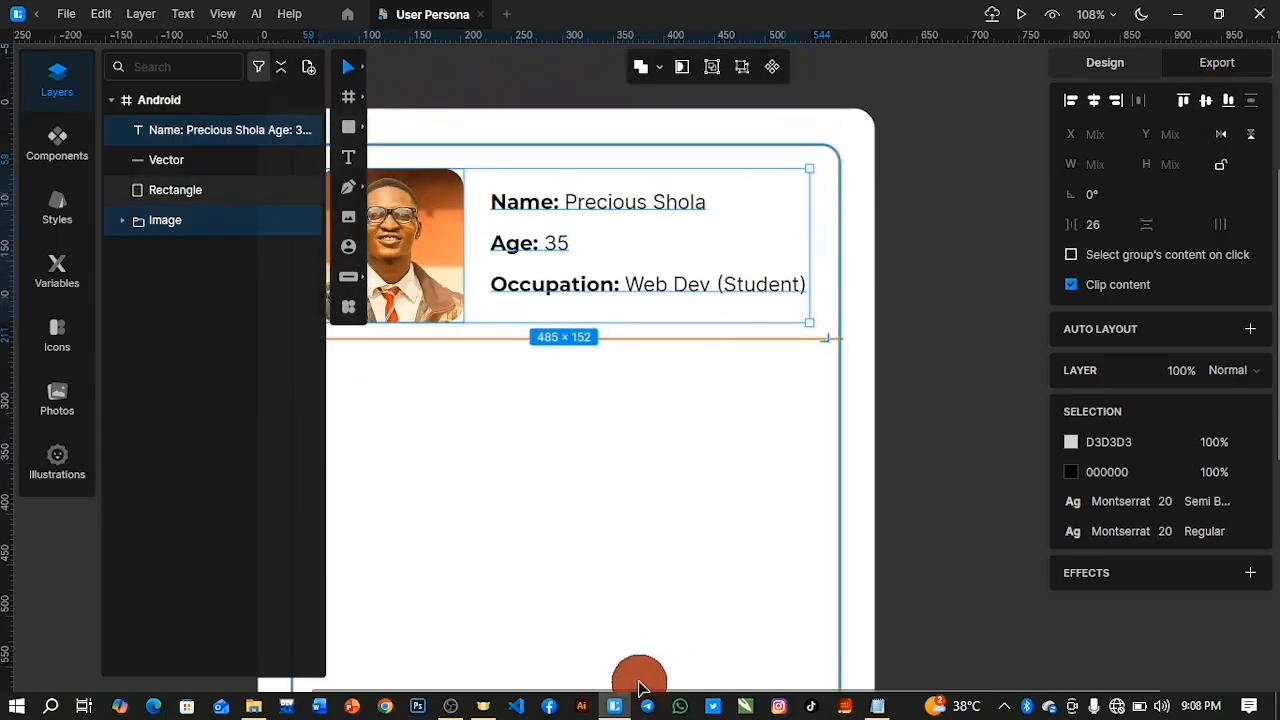
{"action": "left_click_drag", "start_coordinate": [631, 690], "coordinate": [569, 690]}
{"action": "scroll", "coordinate": [599, 558], "scroll_direction": "down", "scroll_amount": 1}
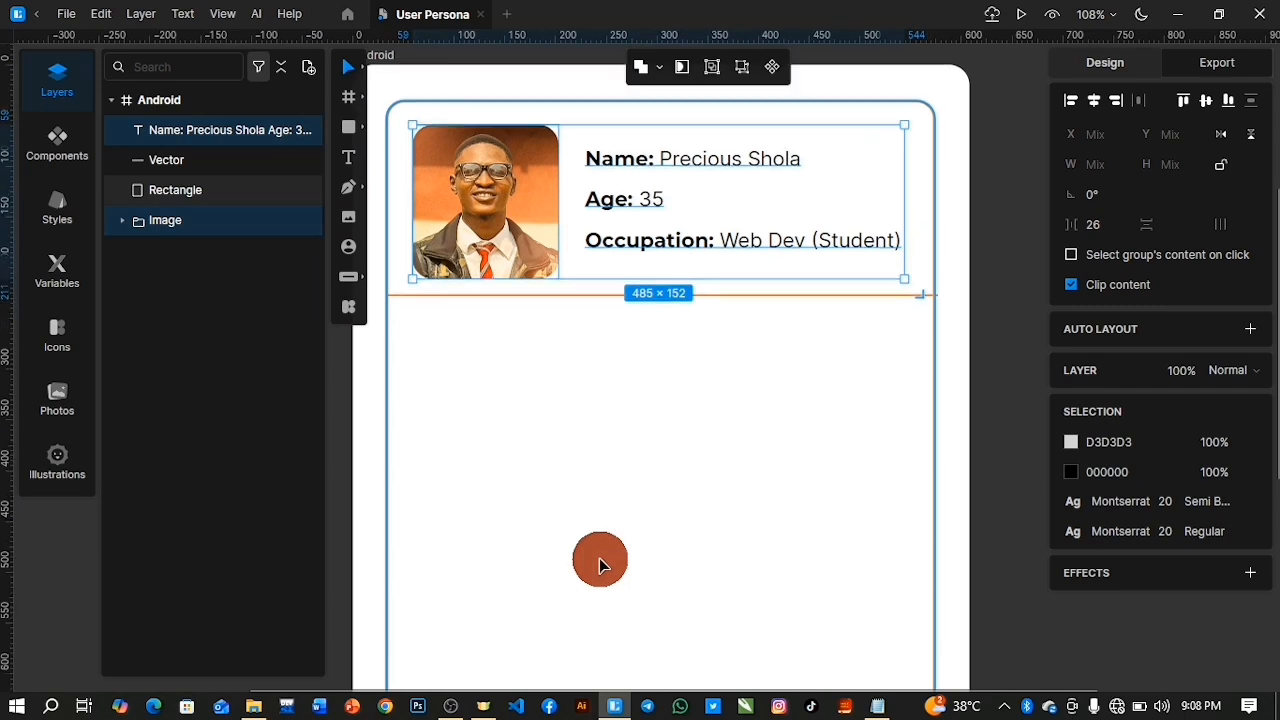
{"action": "scroll", "coordinate": [599, 558], "scroll_direction": "down", "scroll_amount": 2}
{"action": "scroll", "coordinate": [599, 558], "scroll_direction": "up", "scroll_amount": 1}
{"action": "left_click", "coordinate": [876, 706]}
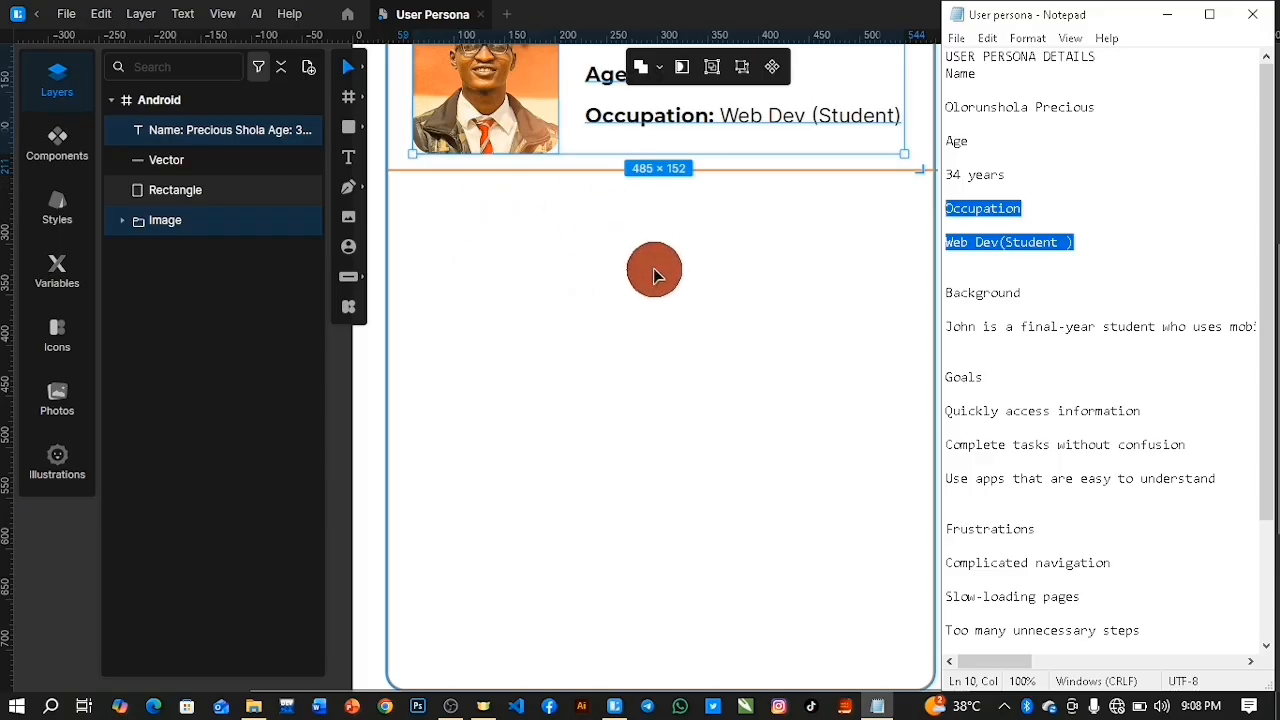
{"action": "scroll", "coordinate": [659, 272], "scroll_direction": "down", "scroll_amount": 2}
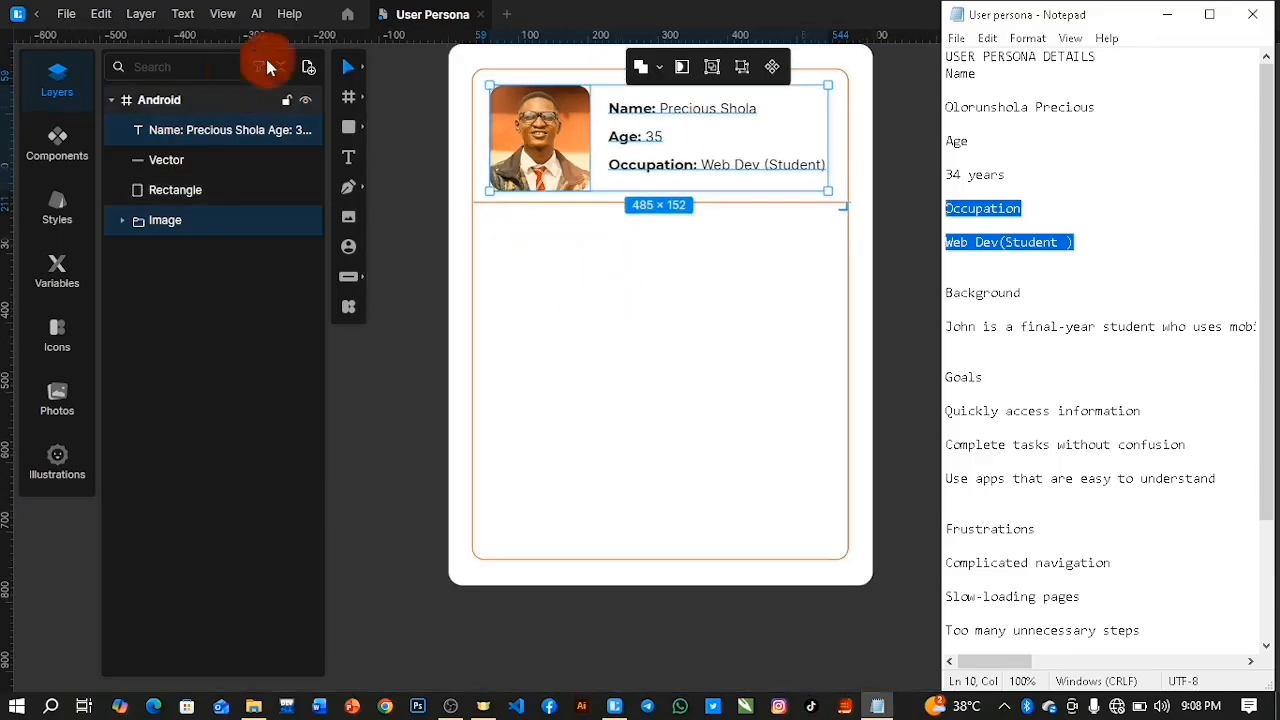
Move the Image group directly beneath the persona details text in the layer order and inspect its contents
{"action": "left_click_drag", "start_coordinate": [199, 227], "coordinate": [238, 168]}
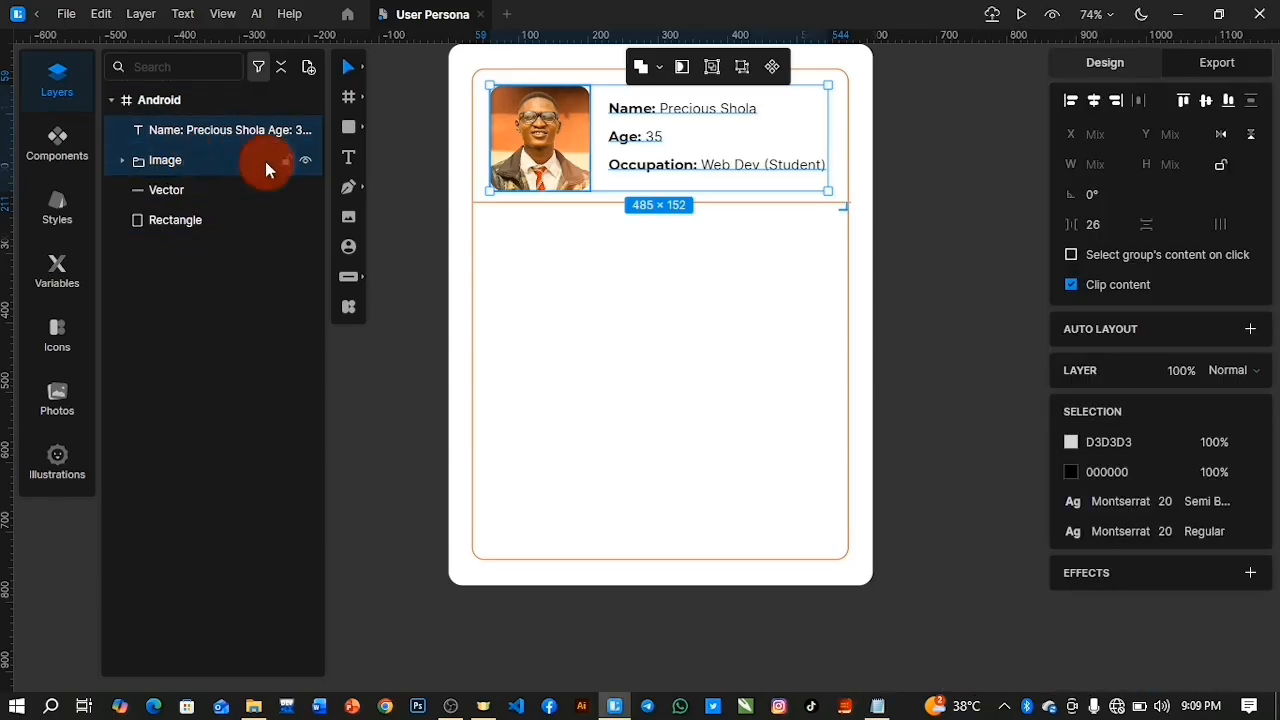
{"action": "left_click", "coordinate": [122, 162]}
{"action": "left_click_drag", "start_coordinate": [234, 130], "coordinate": [198, 220]}
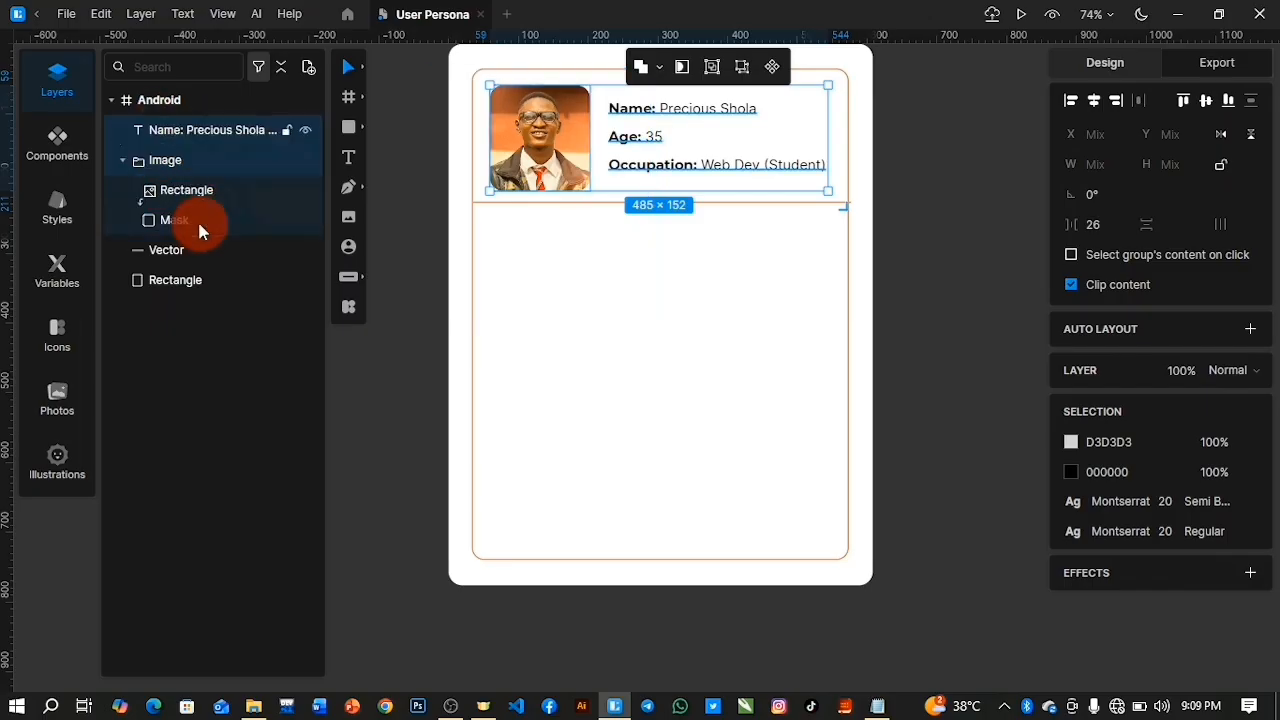
{"action": "left_click", "coordinate": [124, 160]}
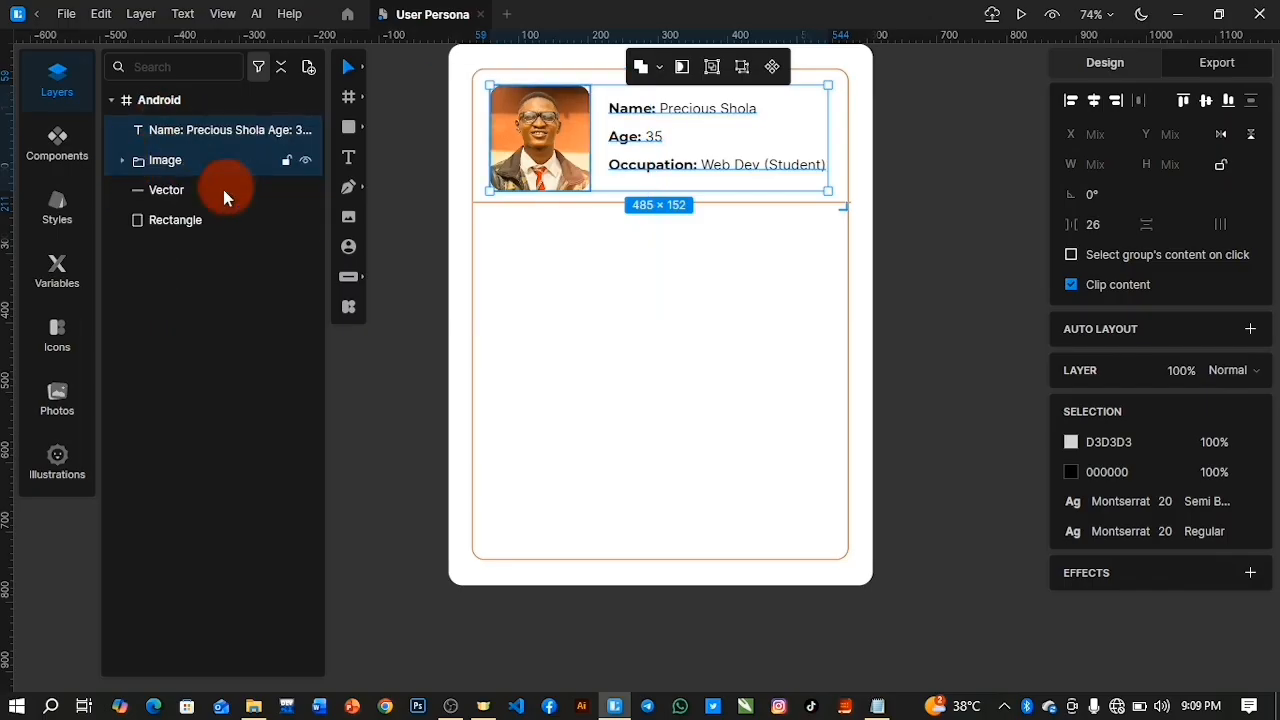
Group the Image group with the persona details text and name the new group Header
{"action": "left_click", "coordinate": [176, 160]}
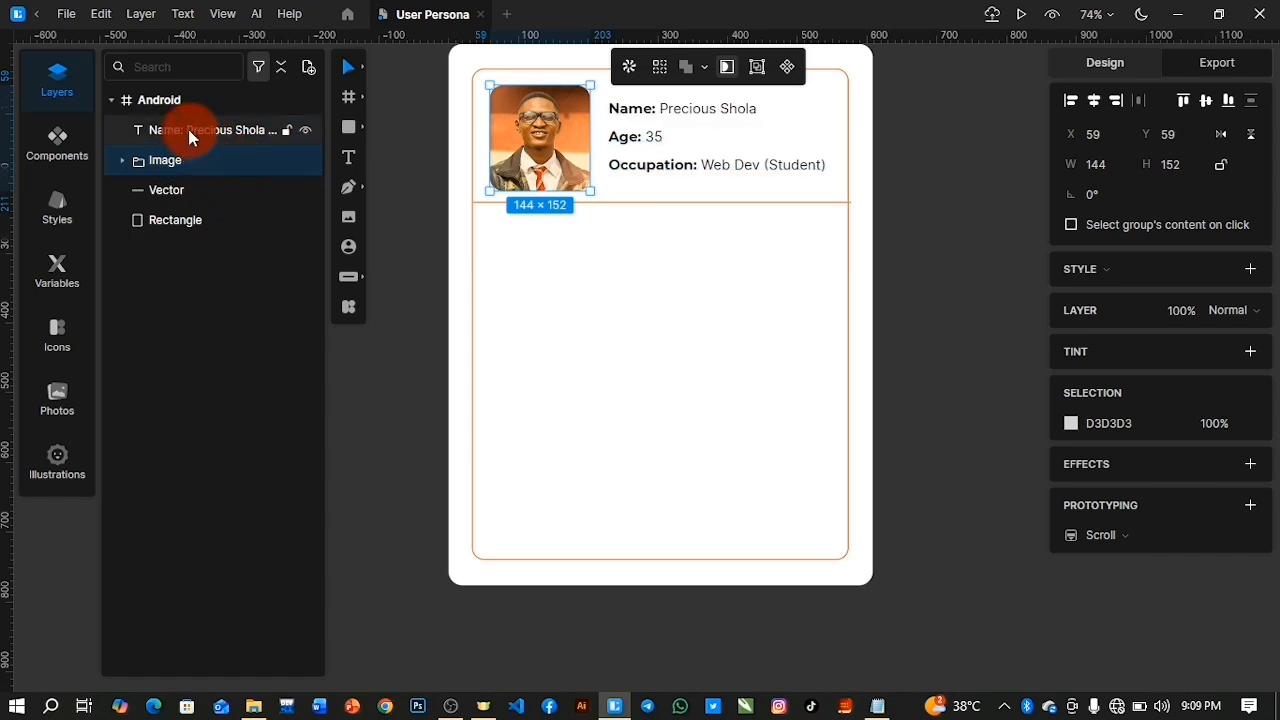
{"action": "left_click", "coordinate": [188, 129], "text": "shift"}
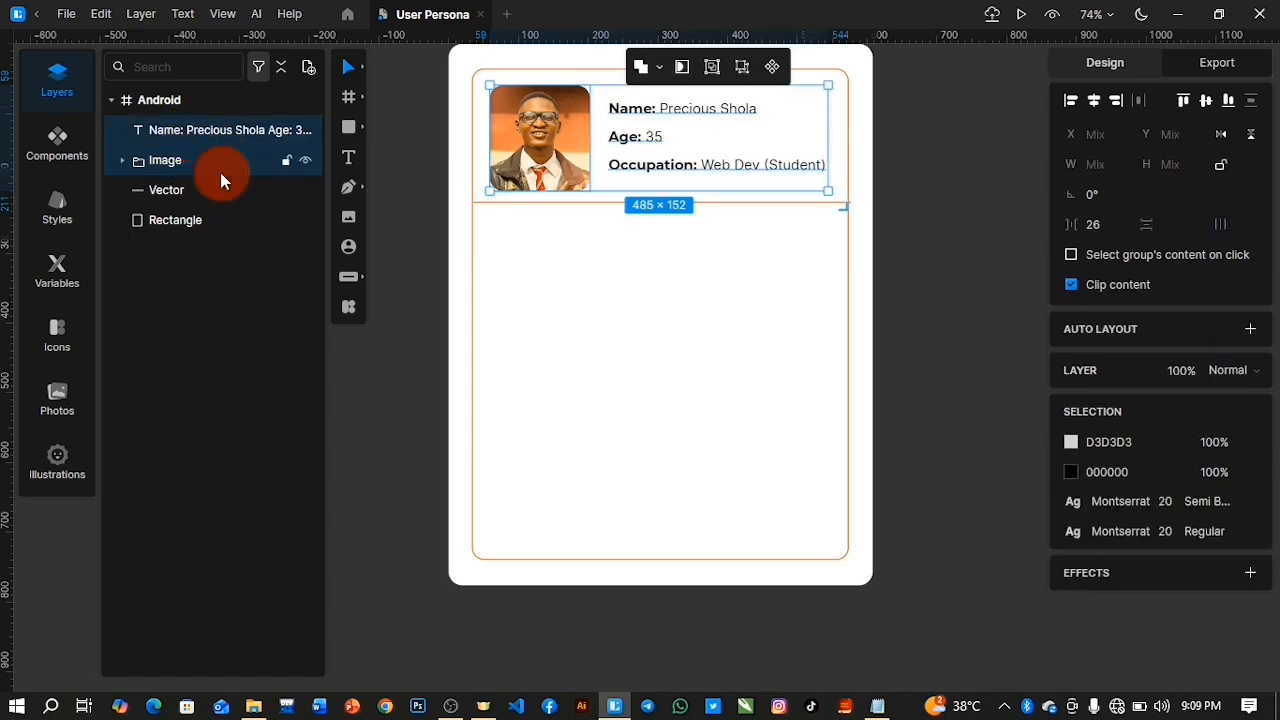
{"action": "key", "text": "ctrl+g"}
{"action": "double_click", "coordinate": [164, 127]}
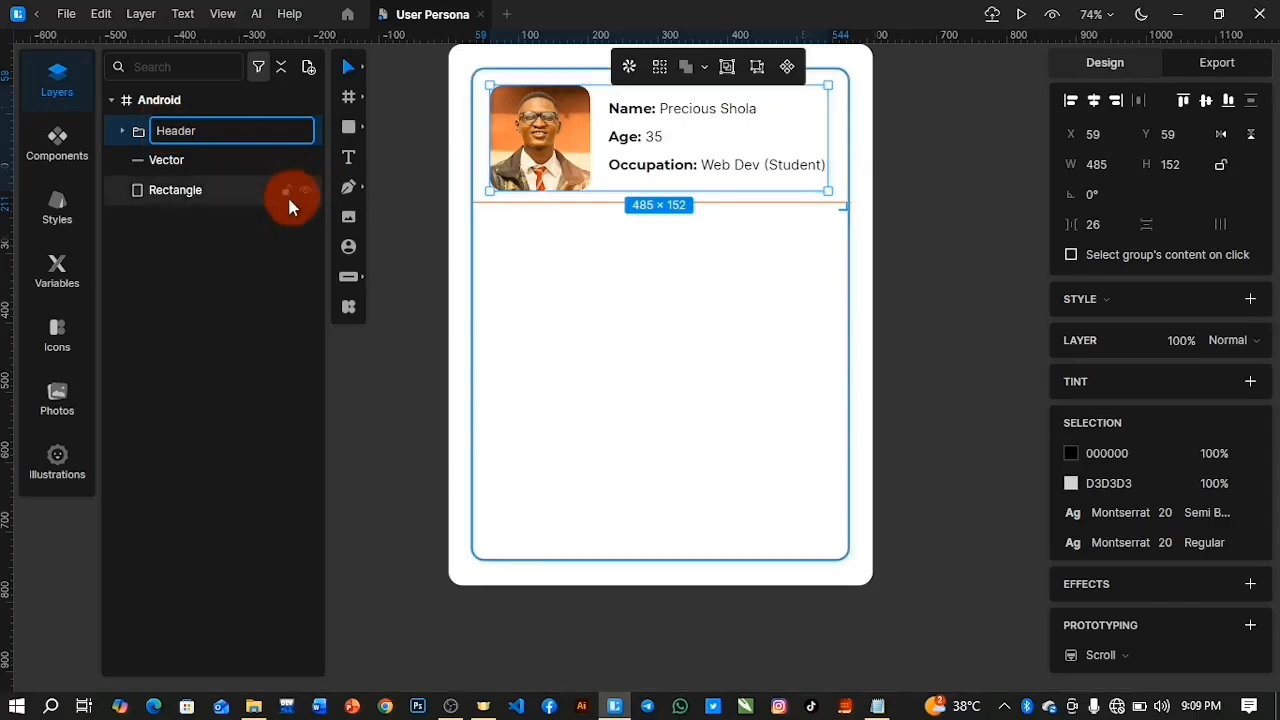
{"action": "left_click", "coordinate": [211, 245]}
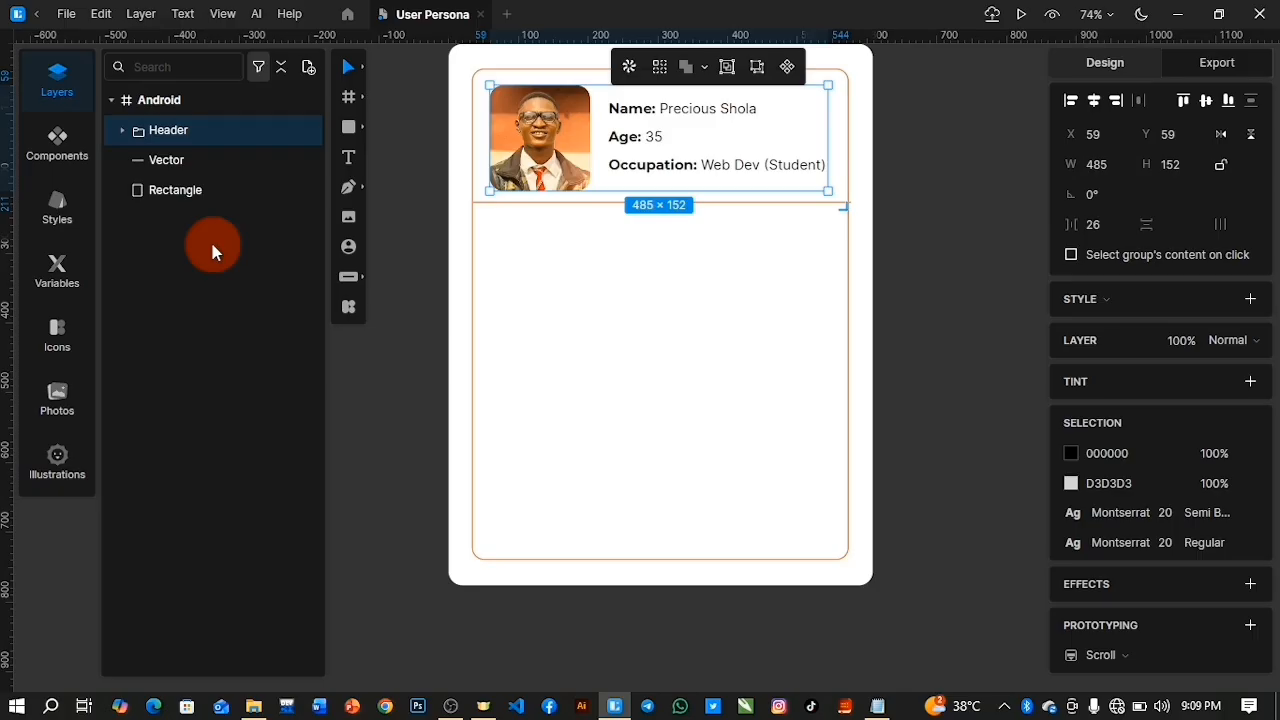
Move the Vector divider line into the Header group
{"action": "left_click_drag", "start_coordinate": [197, 159], "coordinate": [166, 157]}
{"action": "left_click", "coordinate": [122, 130]}
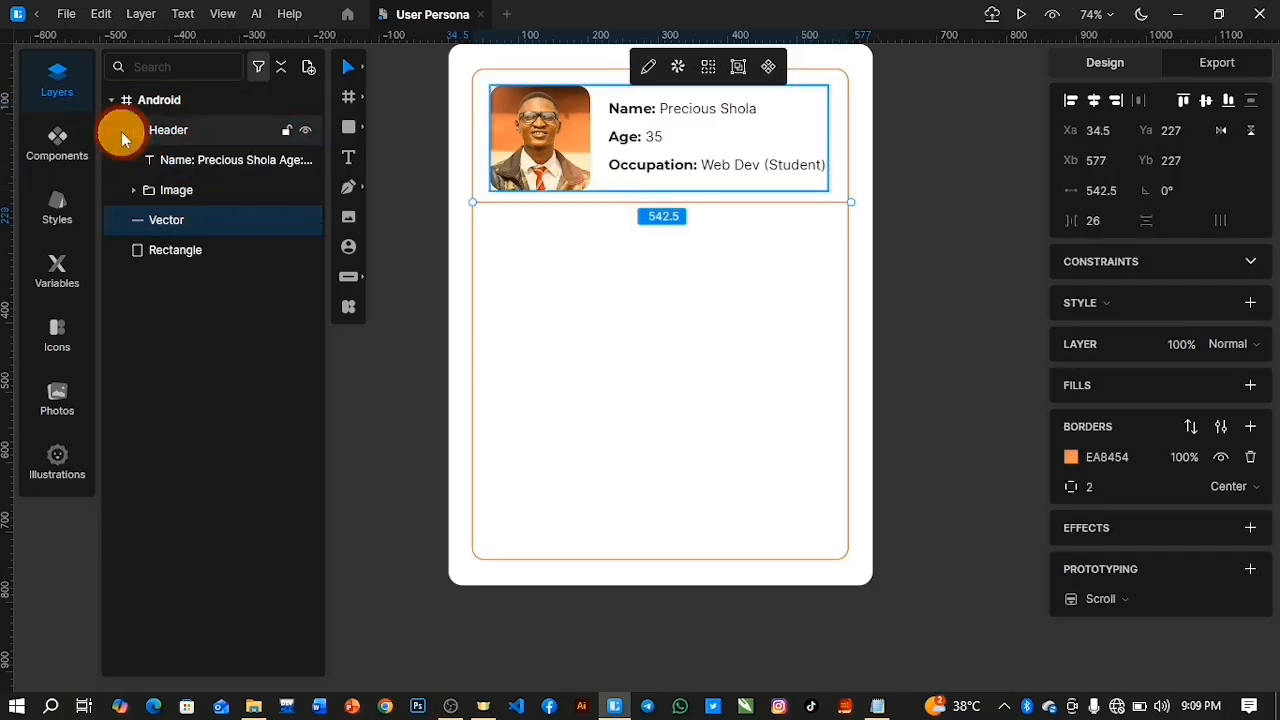
{"action": "left_click_drag", "start_coordinate": [200, 218], "coordinate": [203, 157]}
{"action": "left_click", "coordinate": [122, 130]}
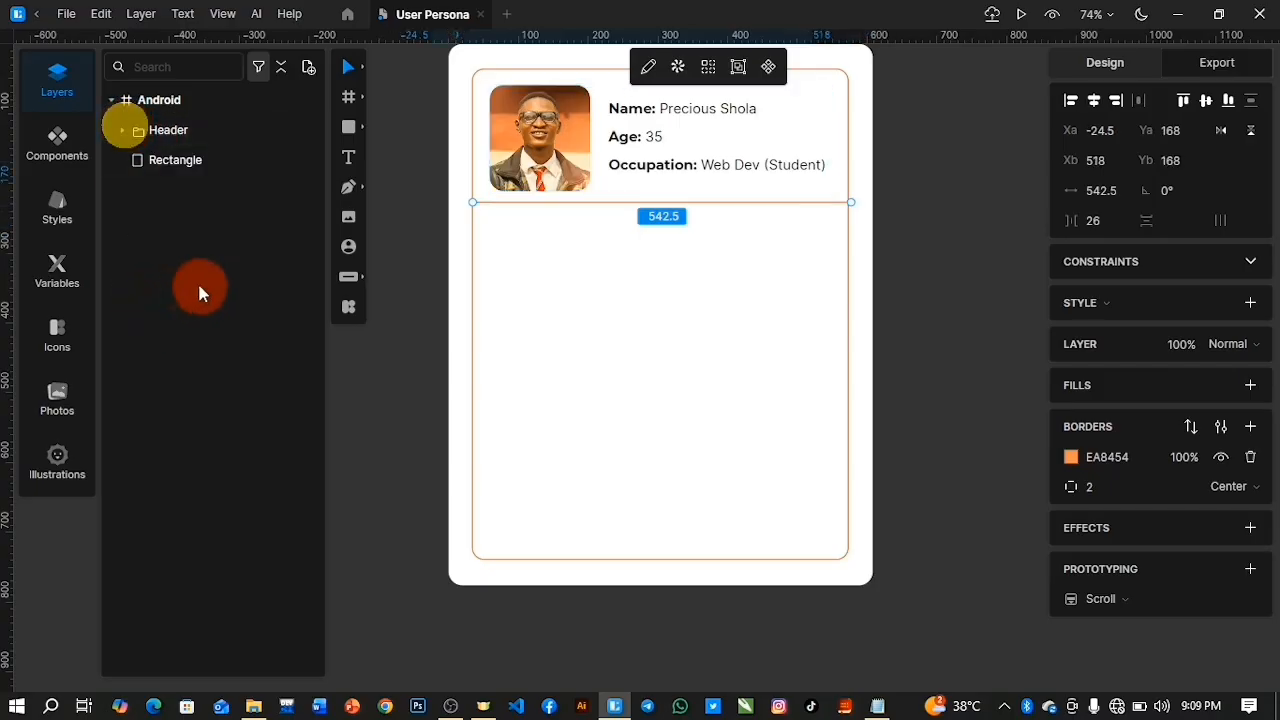
Draw a rectangle about 215 × 214 below the divider, align it with the photo's edge, and set its corner radius to 13
{"action": "left_click", "coordinate": [210, 170]}
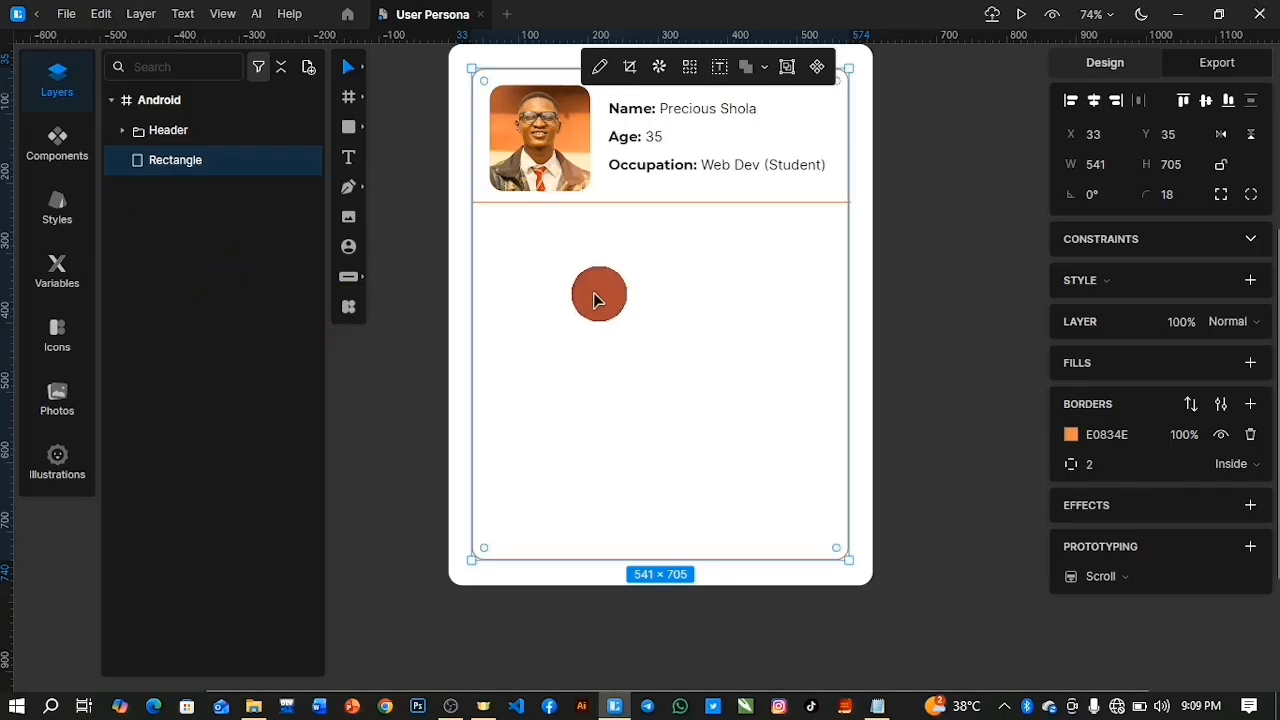
{"action": "left_click", "coordinate": [348, 127]}
{"action": "mouse_move", "coordinate": [490, 229]}
{"action": "left_mouse_down"}
{"action": "mouse_move", "coordinate": [572, 320]}
{"action": "mouse_move", "coordinate": [606, 327]}
{"action": "mouse_move", "coordinate": [639, 378]}
{"action": "left_mouse_up"}
{"action": "left_click_drag", "start_coordinate": [581, 311], "coordinate": [572, 297]}
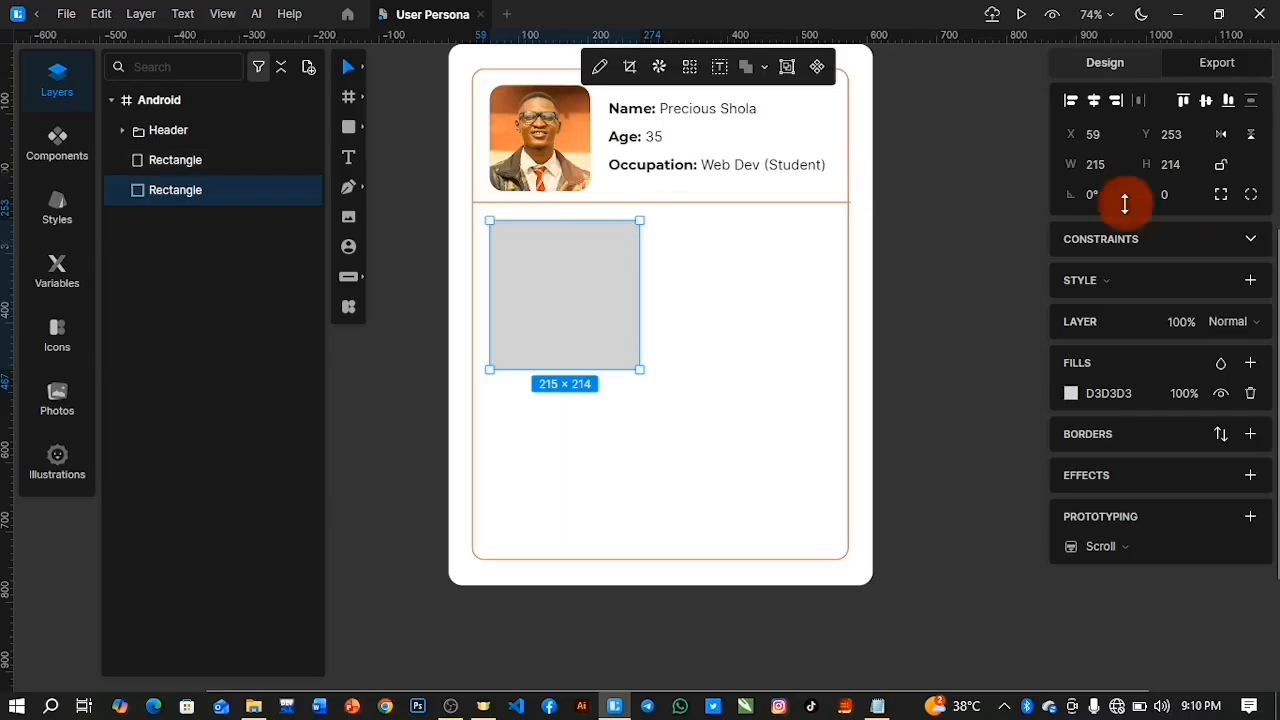
{"action": "left_click_drag", "start_coordinate": [1172, 197], "coordinate": [1148, 149]}
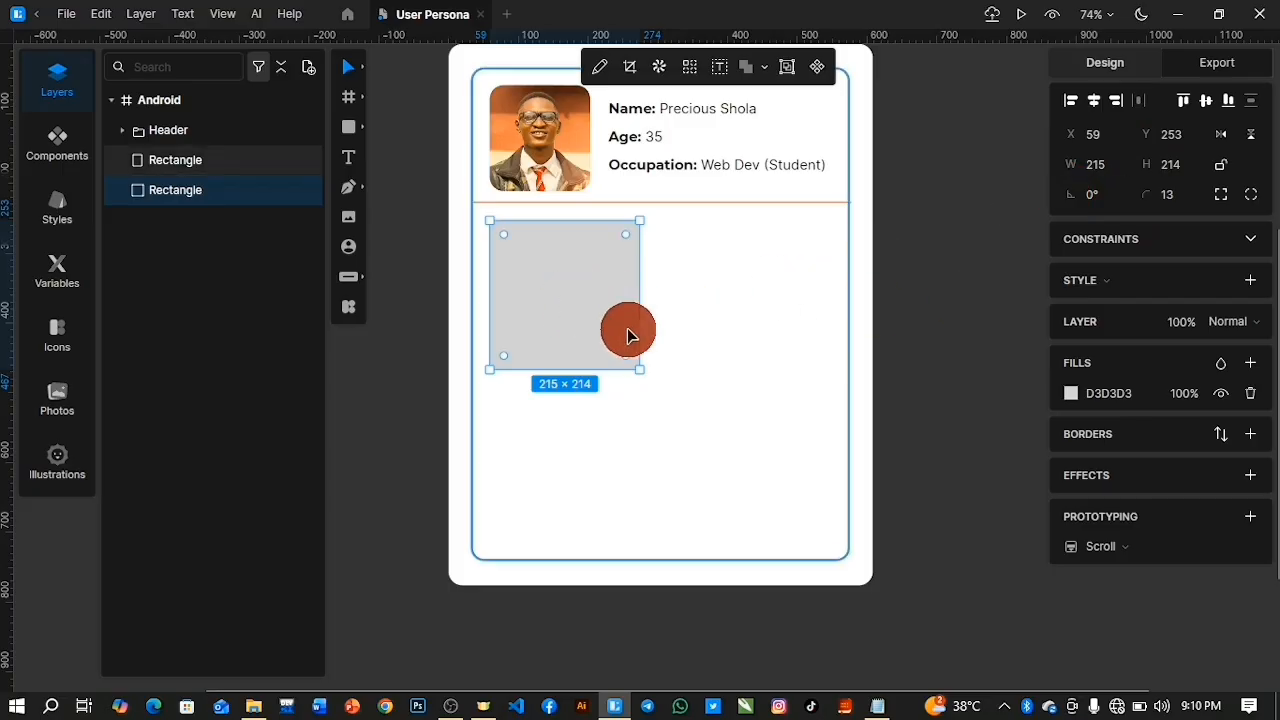
Fill the new rectangle with pale peach FFE9E0, lightened from an orange sampled from the photo
{"action": "left_click", "coordinate": [1072, 394]}
{"action": "left_click", "coordinate": [847, 309]}
{"action": "left_click", "coordinate": [582, 162]}
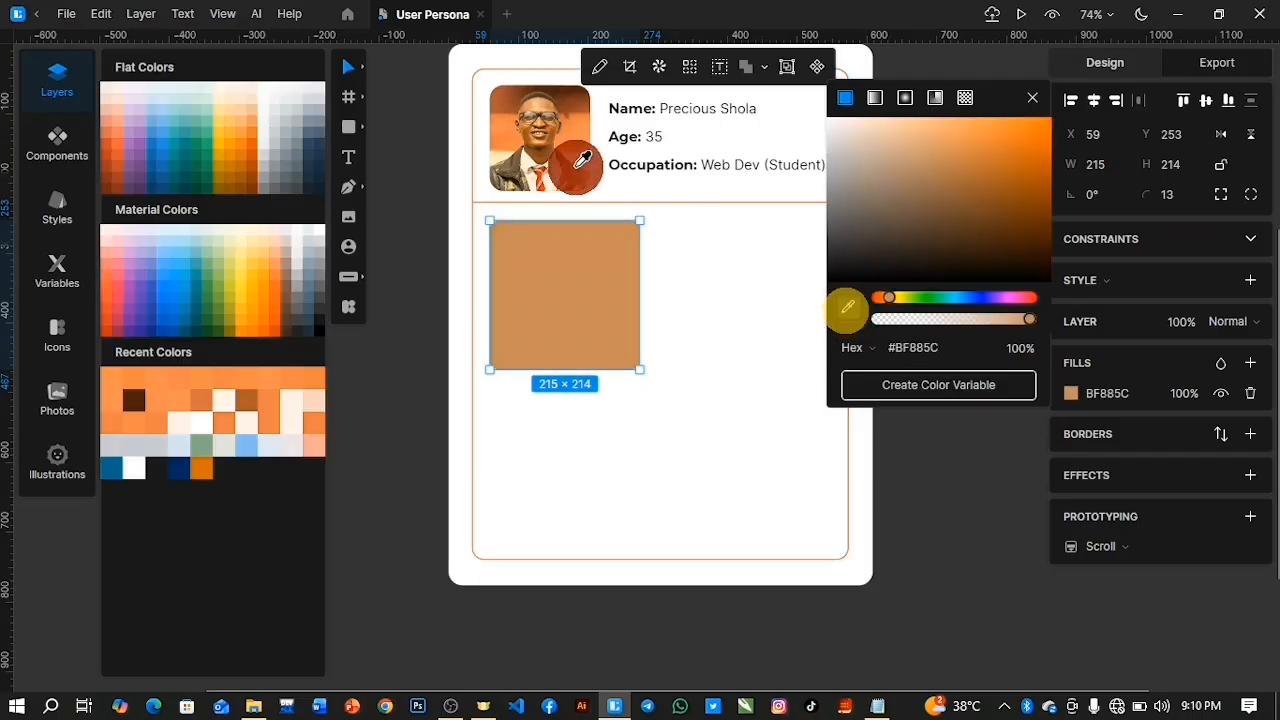
{"action": "left_click", "coordinate": [515, 117]}
{"action": "left_click_drag", "start_coordinate": [932, 150], "coordinate": [856, 96]}
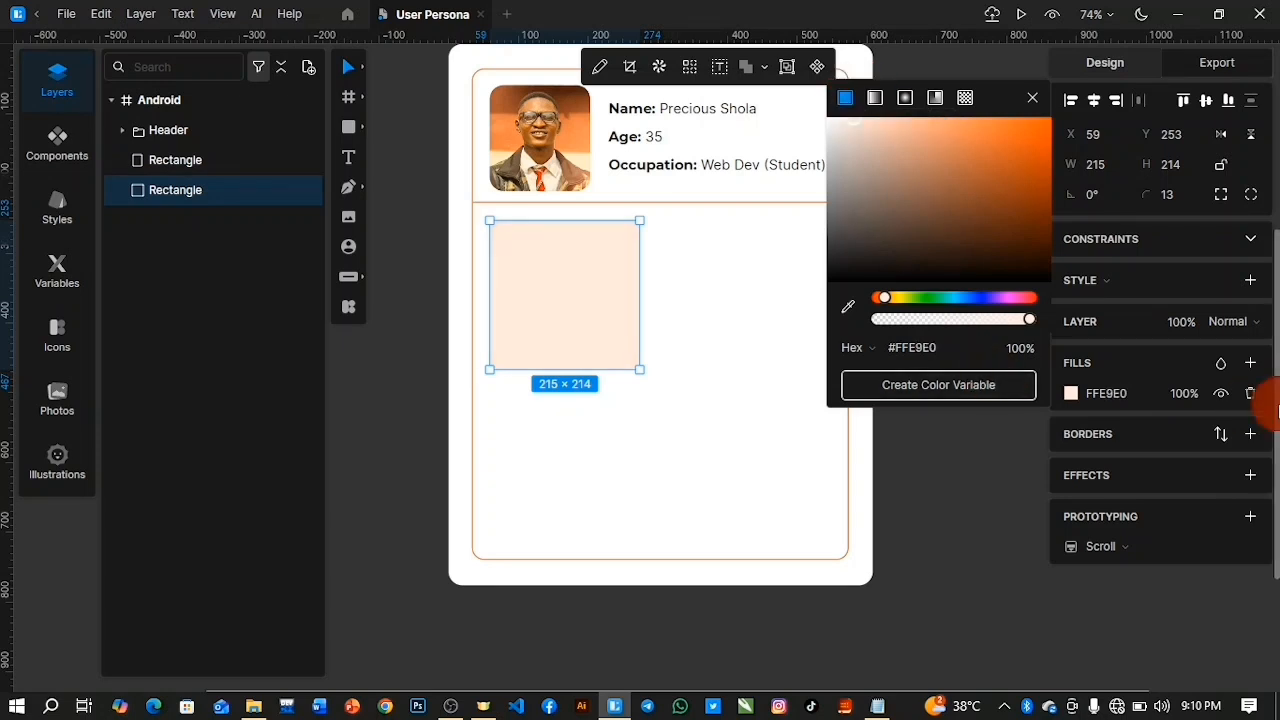
Add a 1-wide inside border to the peach rectangle in orange E78552 sampled from the photo
{"action": "left_click", "coordinate": [1250, 434]}
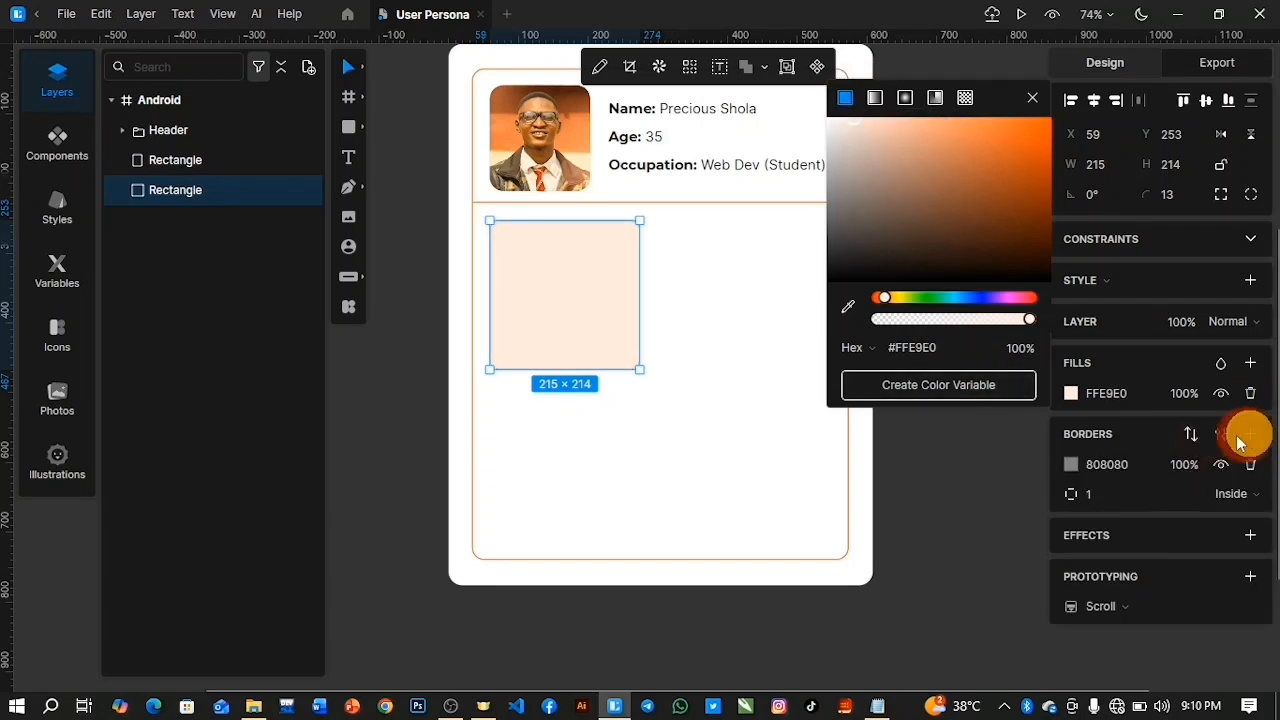
{"action": "left_click", "coordinate": [1071, 464]}
{"action": "left_click", "coordinate": [854, 409]}
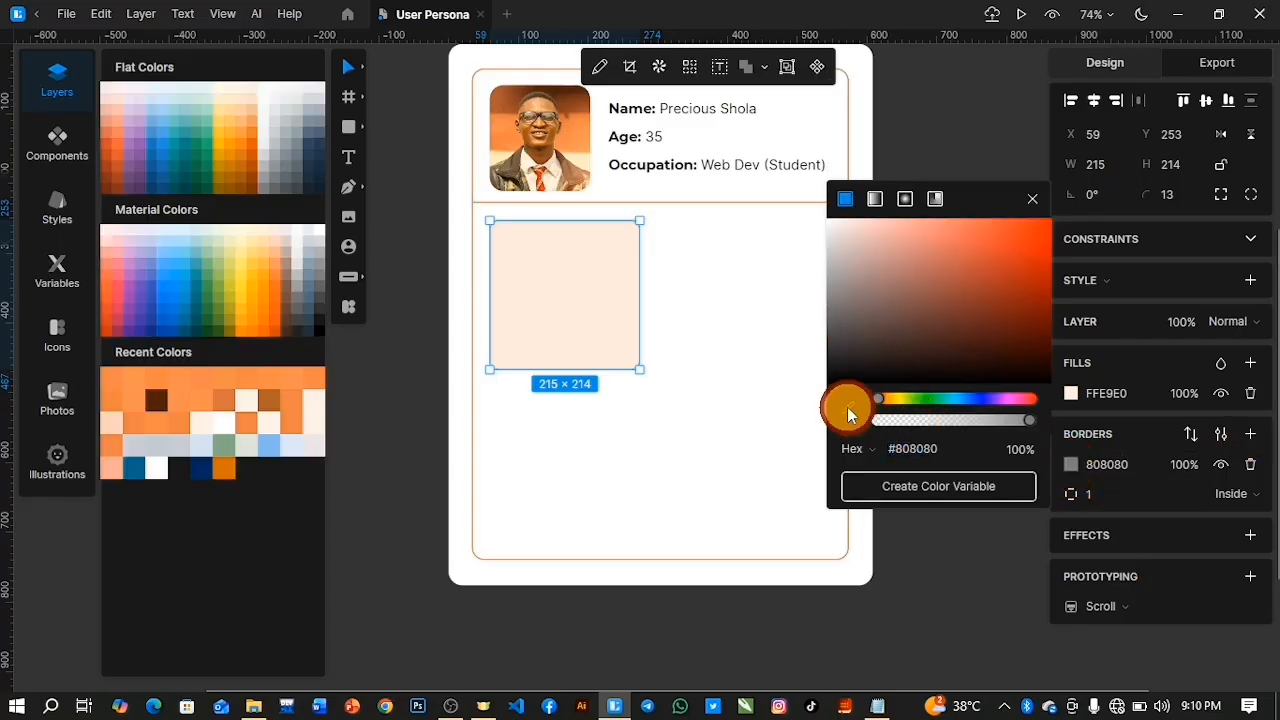
{"action": "left_click", "coordinate": [580, 129]}
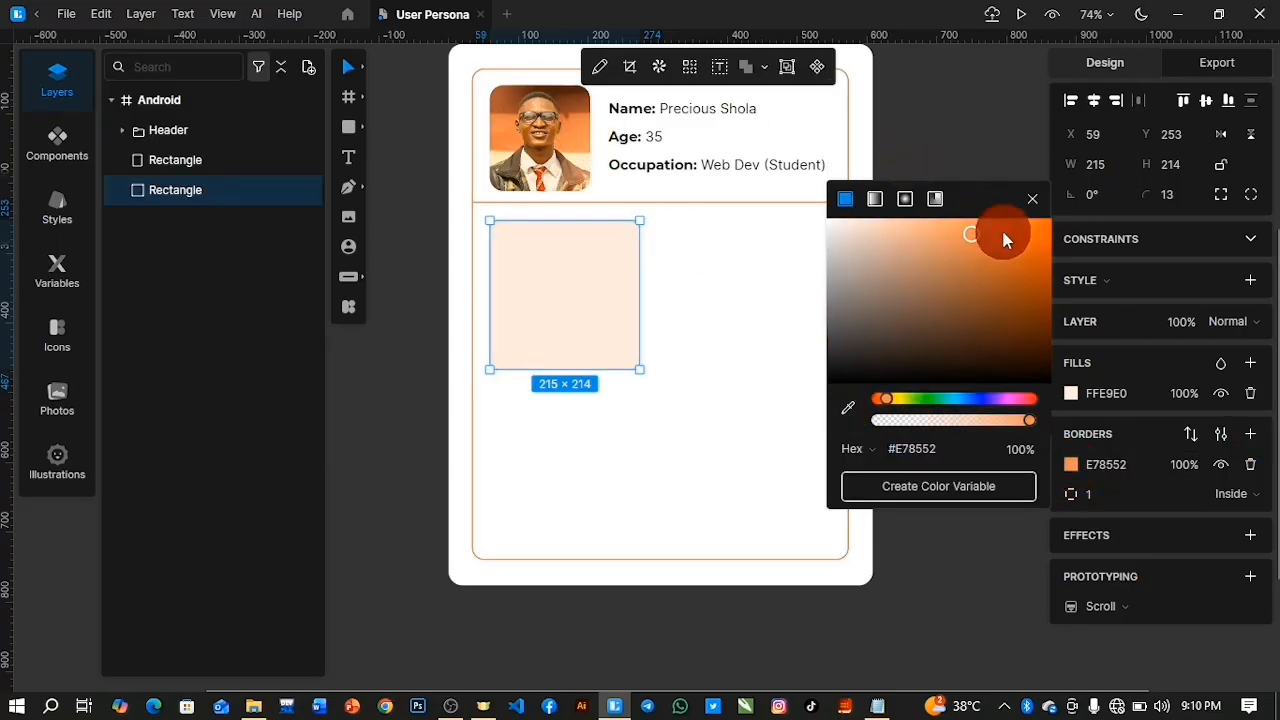
{"action": "left_click", "coordinate": [1033, 198]}
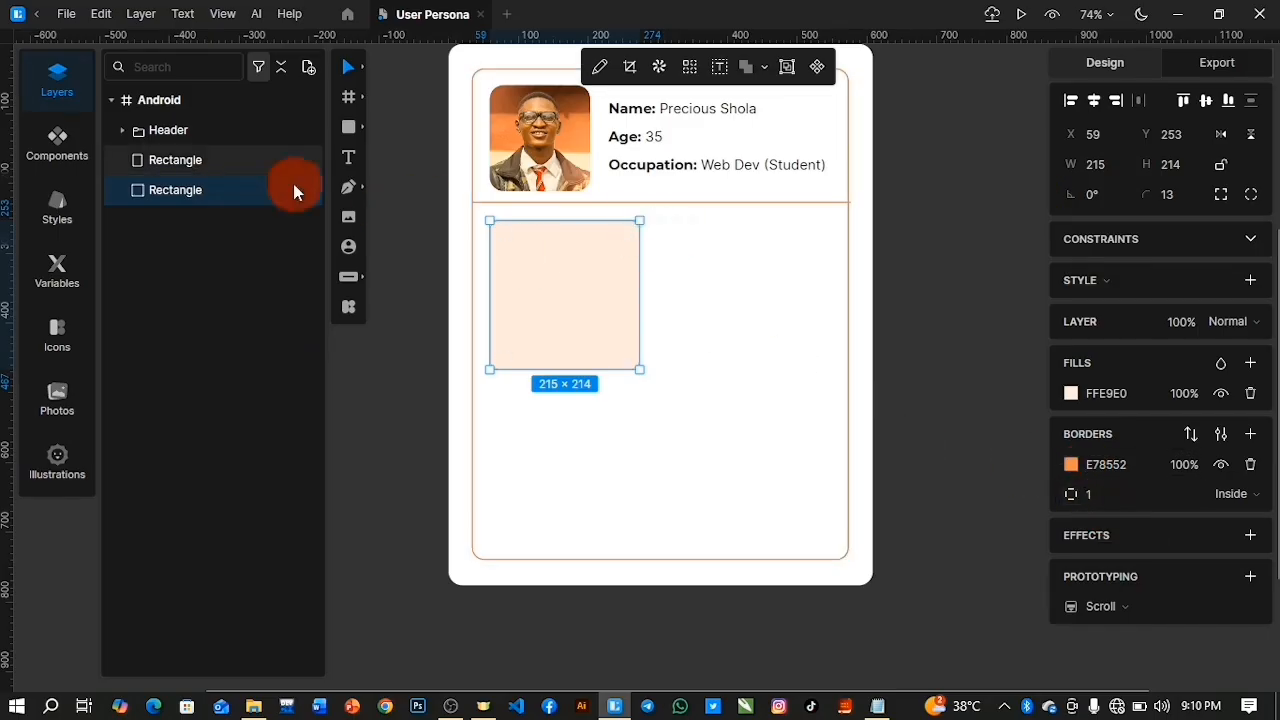
Draw a title bar rectangle about 215 × 35 along the upper edge of the peach card
{"action": "left_click", "coordinate": [346, 129]}
{"action": "mouse_move", "coordinate": [490, 221]}
{"action": "left_mouse_down"}
{"action": "mouse_move", "coordinate": [607, 262]}
{"action": "mouse_move", "coordinate": [640, 256]}
{"action": "left_mouse_up"}
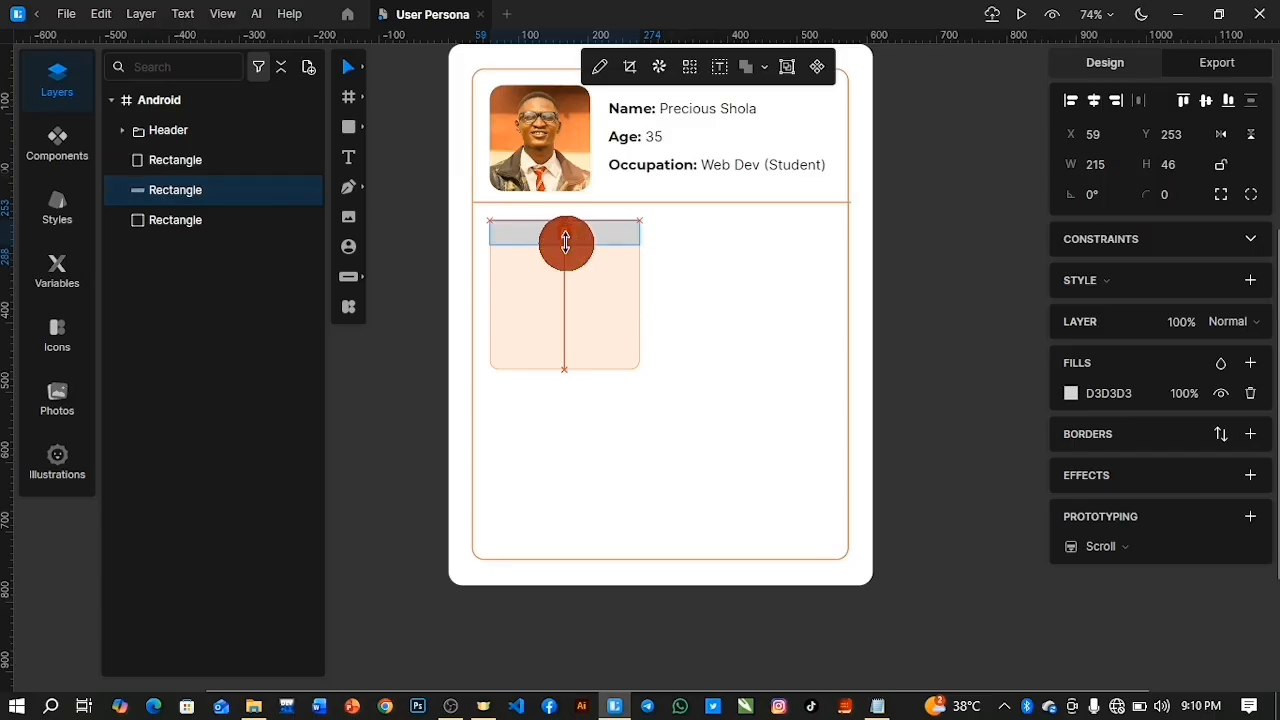
{"action": "left_click_drag", "start_coordinate": [566, 242], "coordinate": [566, 244]}
Shorten the peach card from its lower edge to a height of 193
{"action": "left_click", "coordinate": [568, 325]}
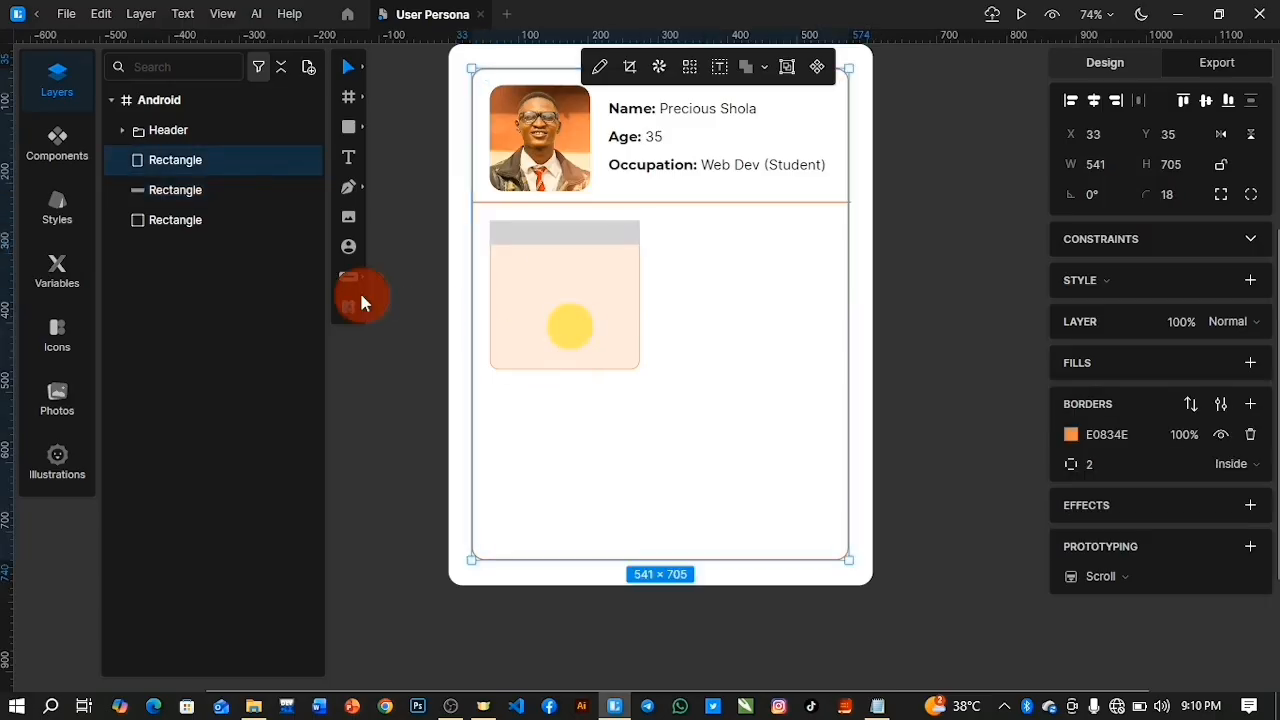
{"action": "left_click", "coordinate": [184, 222]}
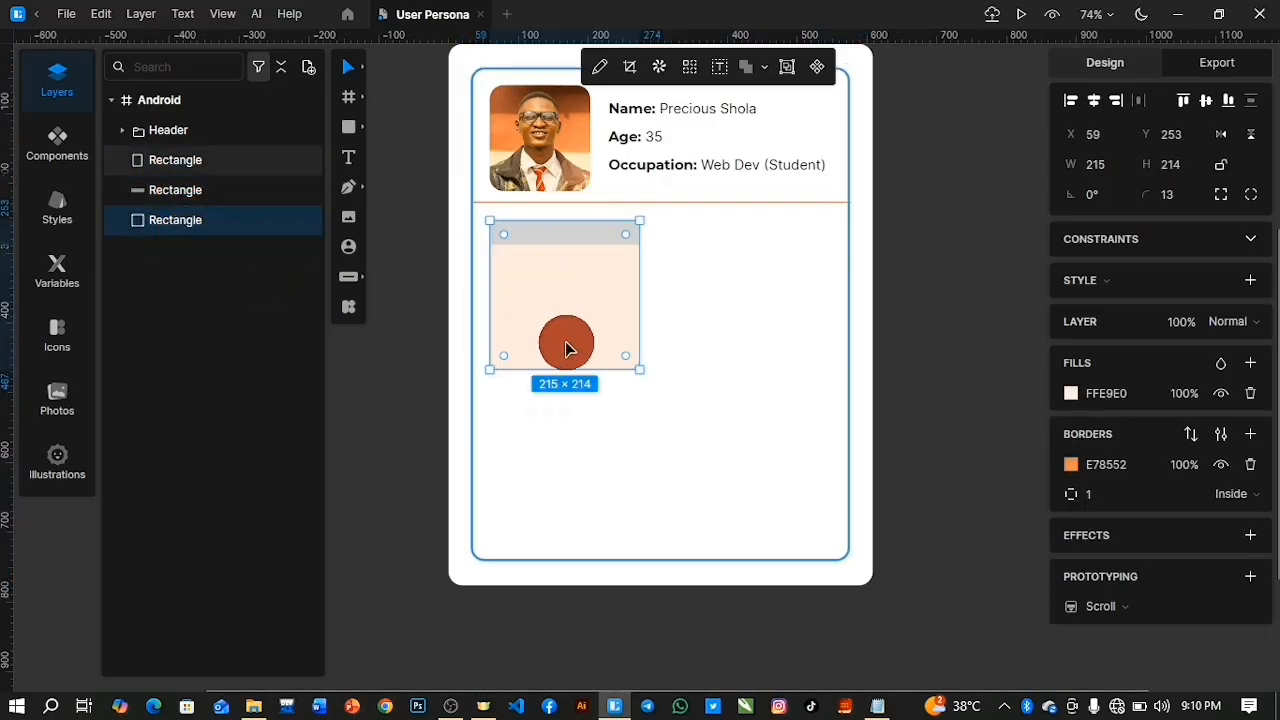
{"action": "left_click_drag", "start_coordinate": [566, 370], "coordinate": [567, 355]}
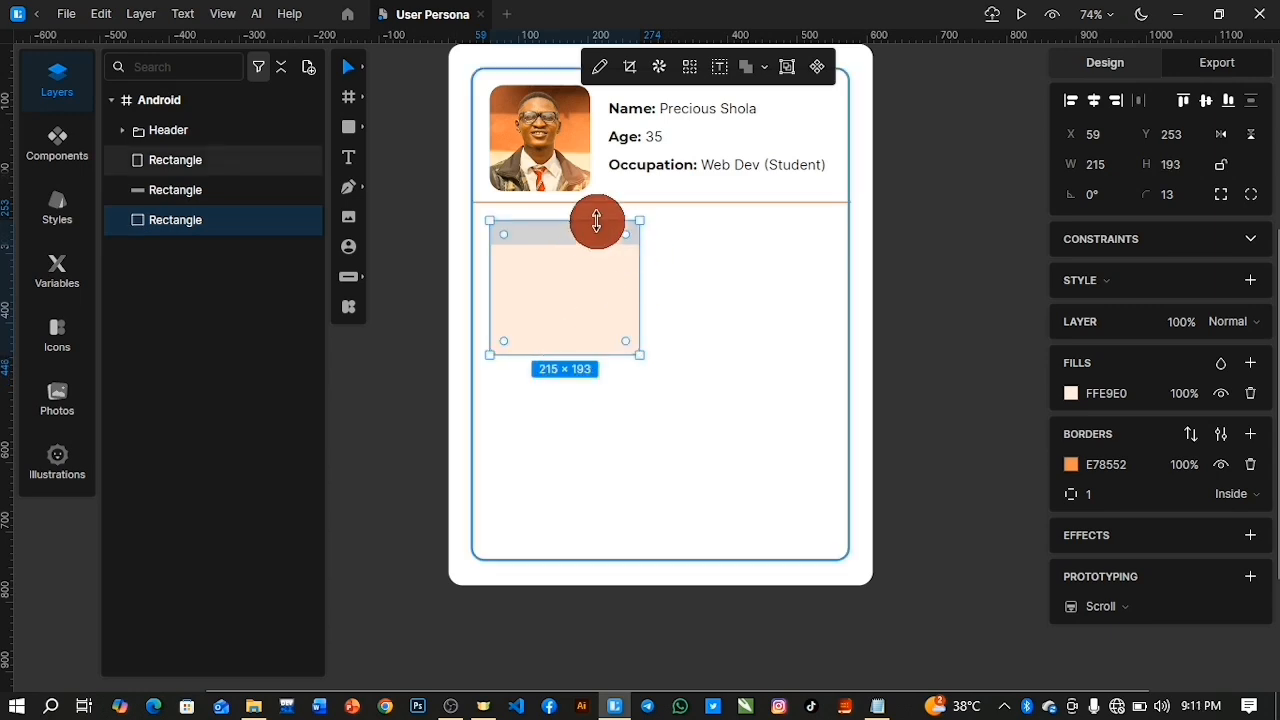
Fill the card's title bar with orange E07B4C sampled from the photo background
{"action": "left_click", "coordinate": [155, 201]}
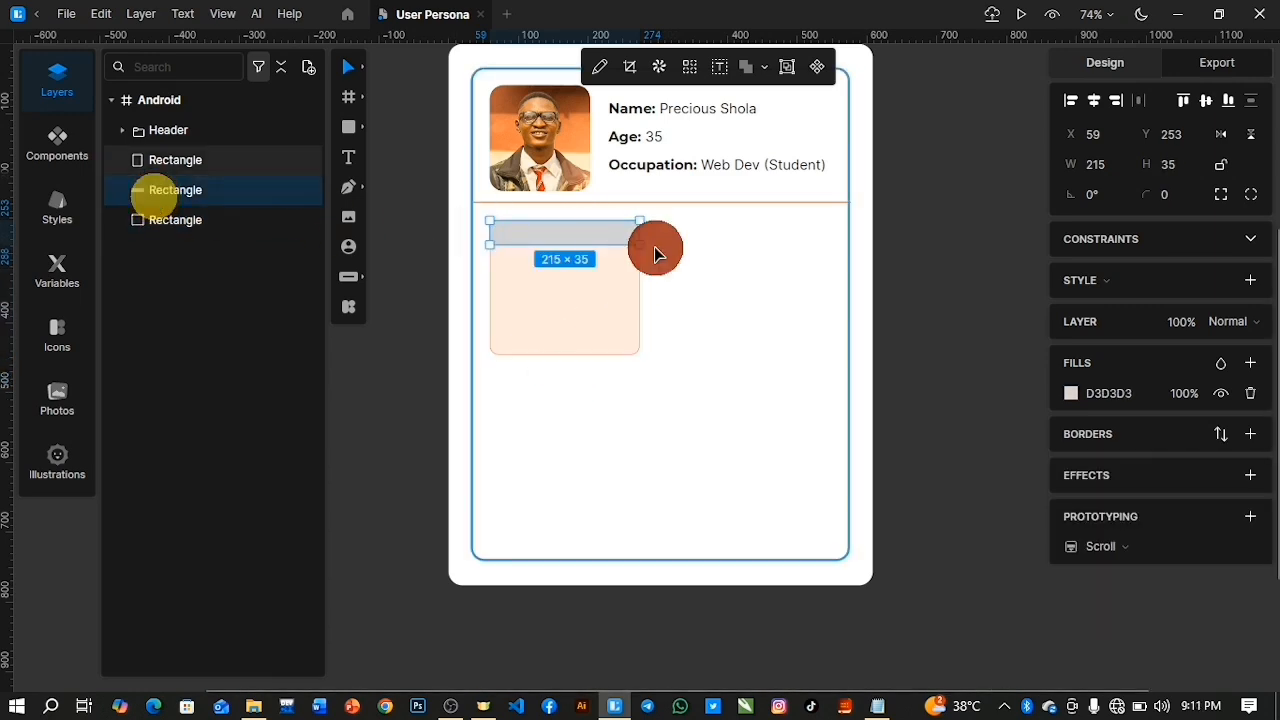
{"action": "left_click", "coordinate": [1070, 393]}
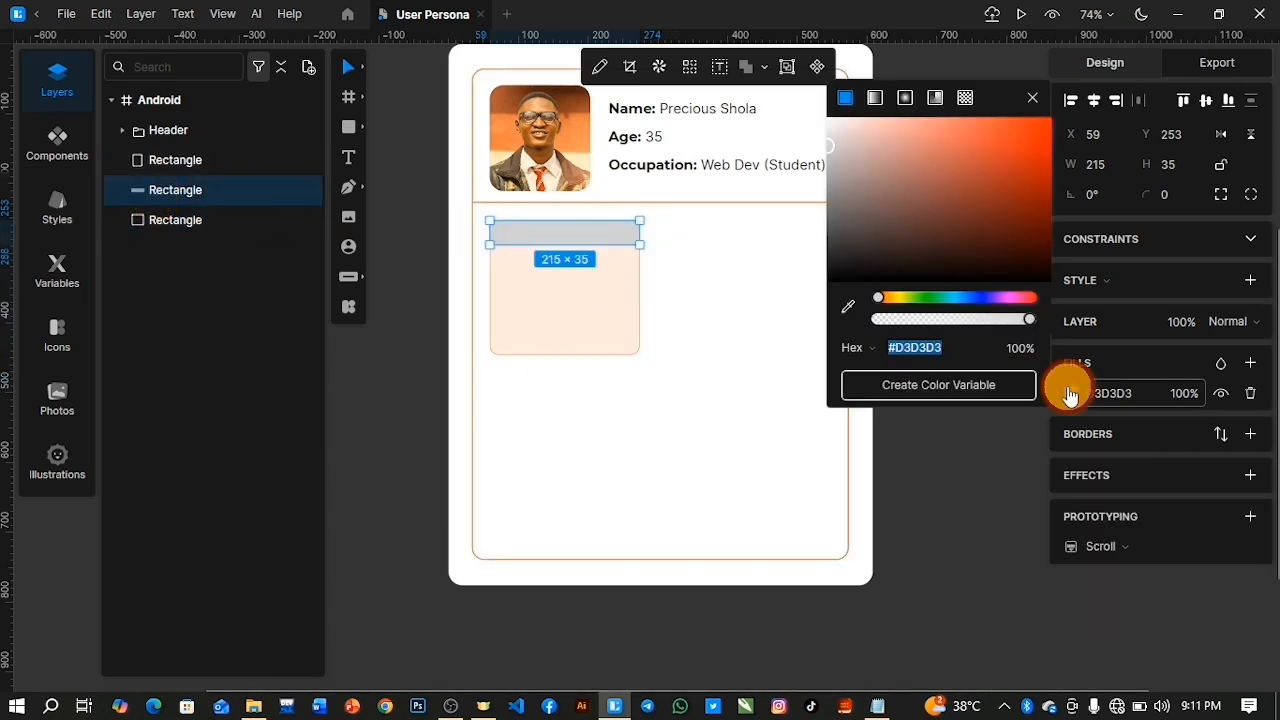
{"action": "left_click", "coordinate": [845, 306]}
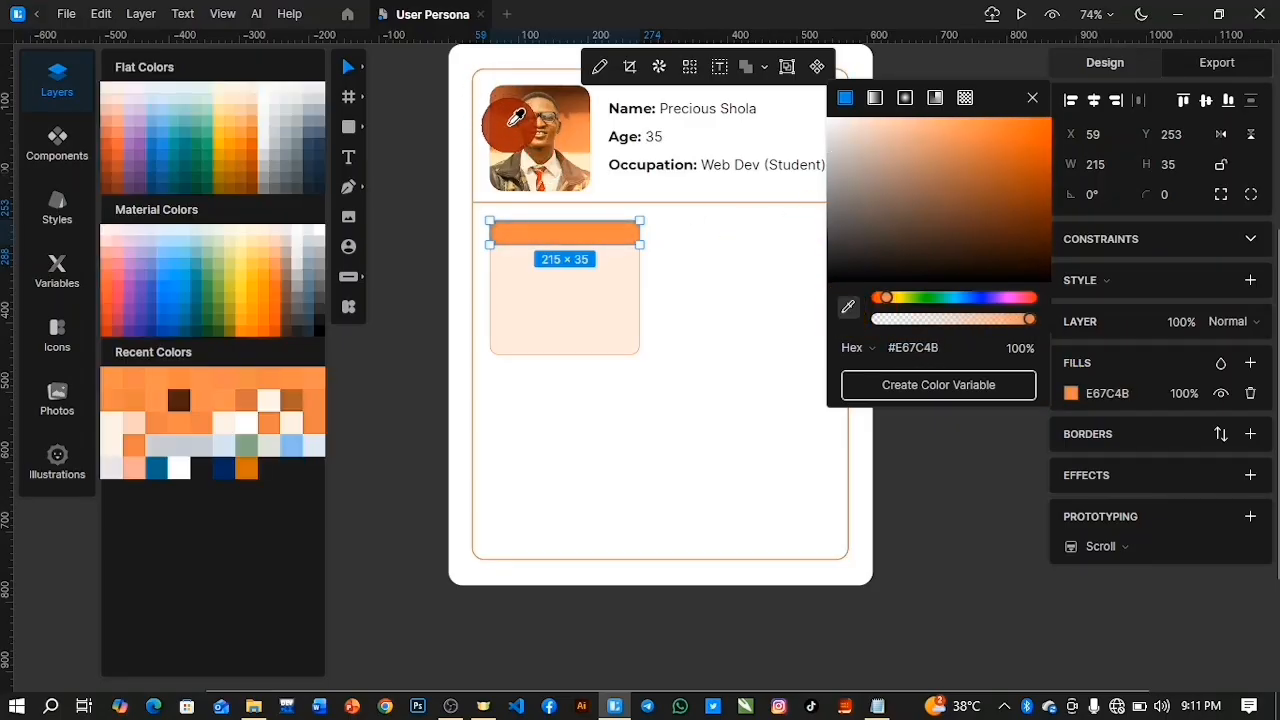
{"action": "left_click", "coordinate": [510, 131]}
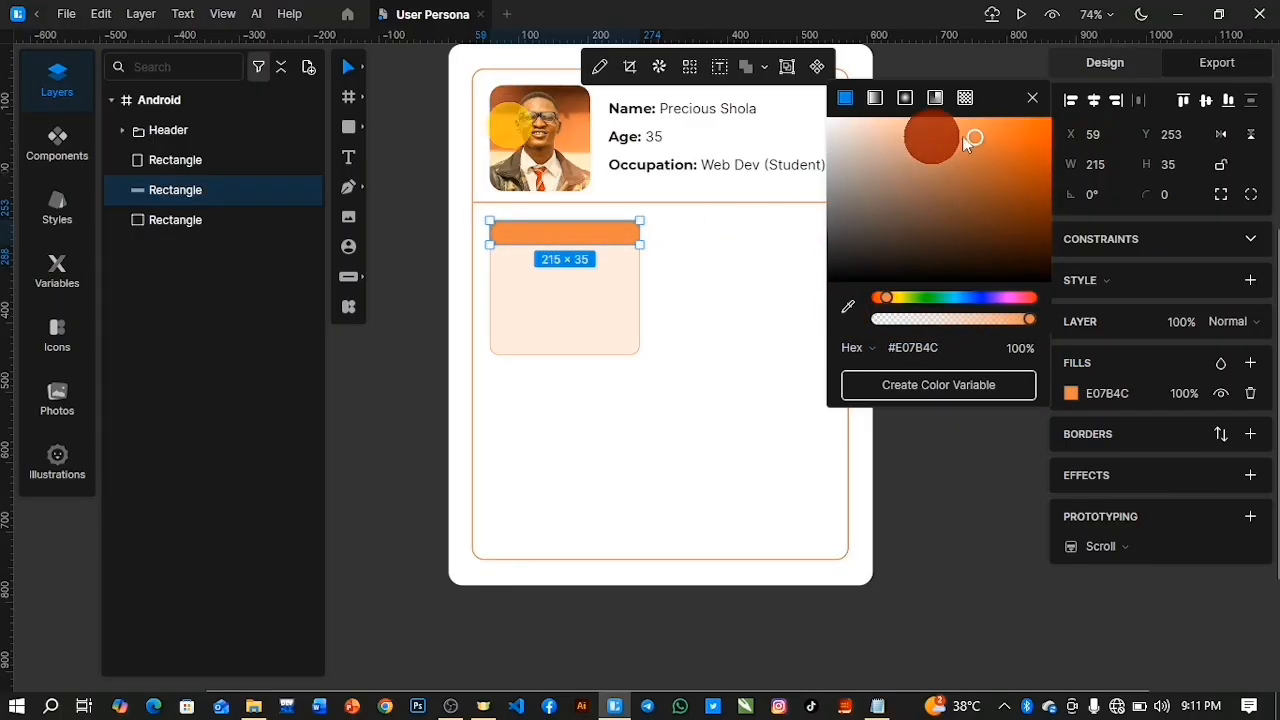
{"action": "left_click", "coordinate": [1033, 97]}
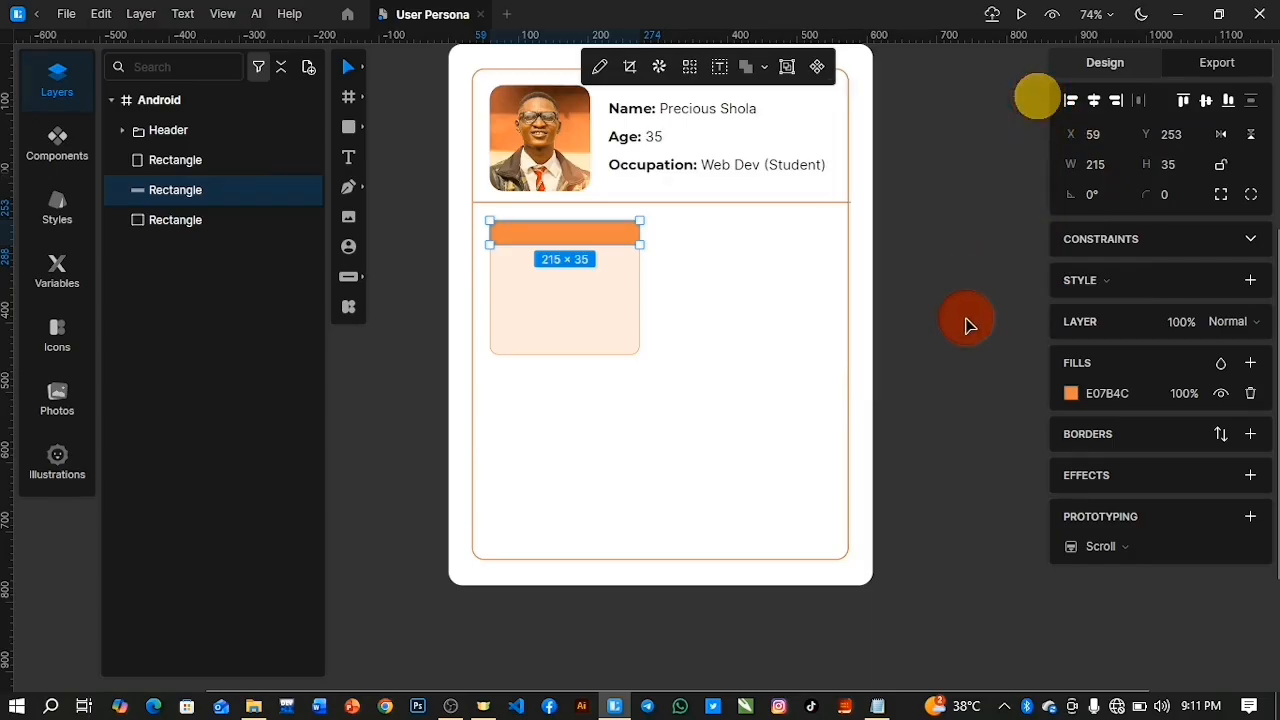
Group the card's title bar with its peach rectangle and name the group "Box one"
{"action": "left_click", "coordinate": [169, 222]}
{"action": "left_click", "coordinate": [199, 189]}
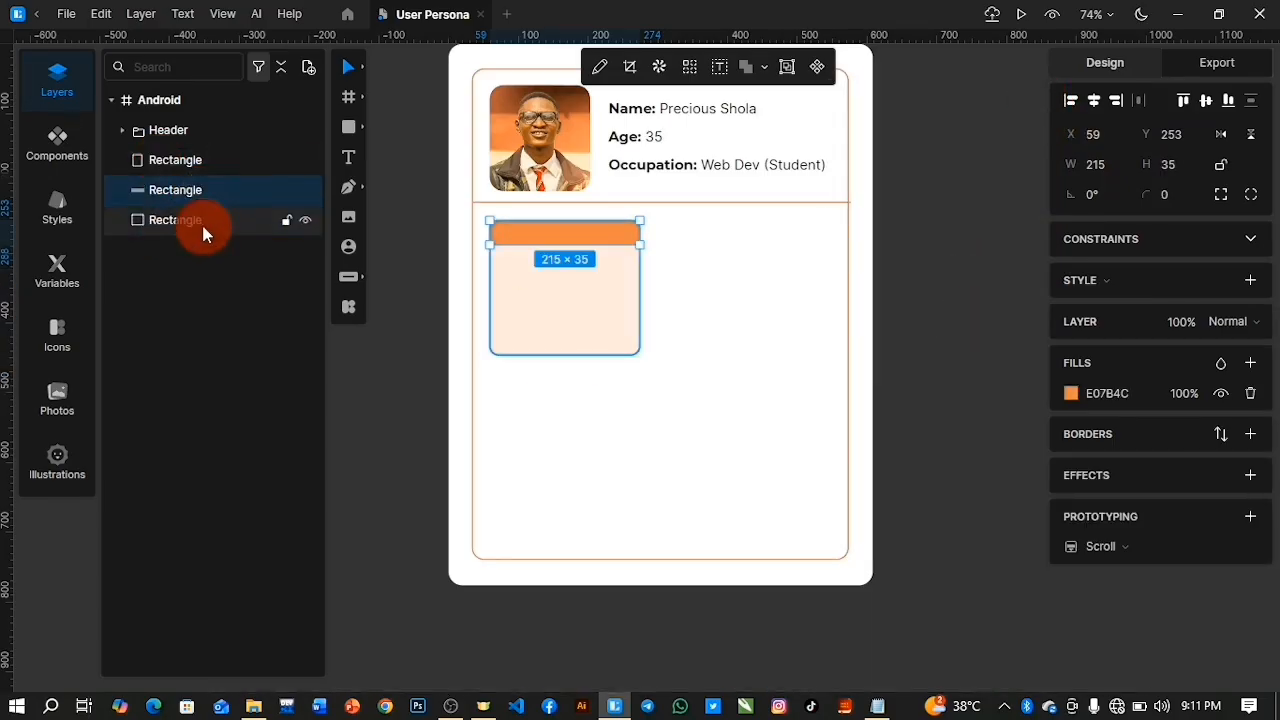
{"action": "left_click", "coordinate": [198, 220]}
{"action": "left_click", "coordinate": [194, 191]}
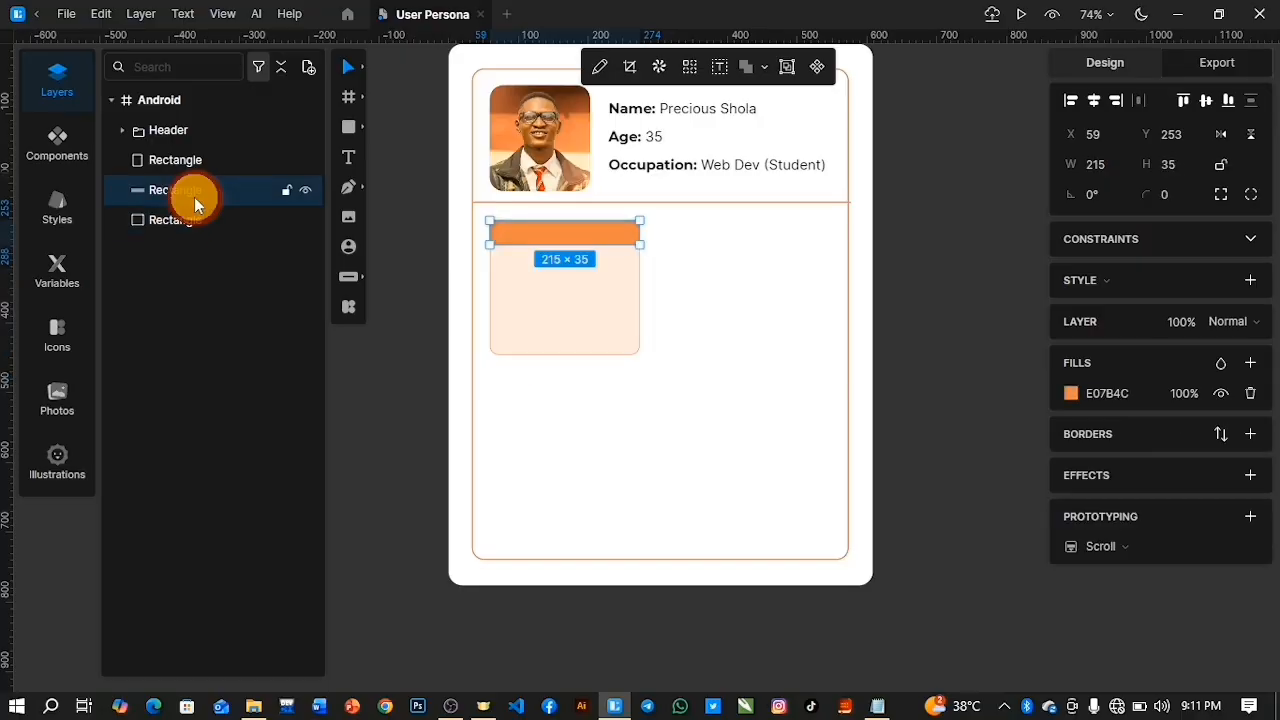
{"action": "left_click", "coordinate": [186, 224], "text": "shift"}
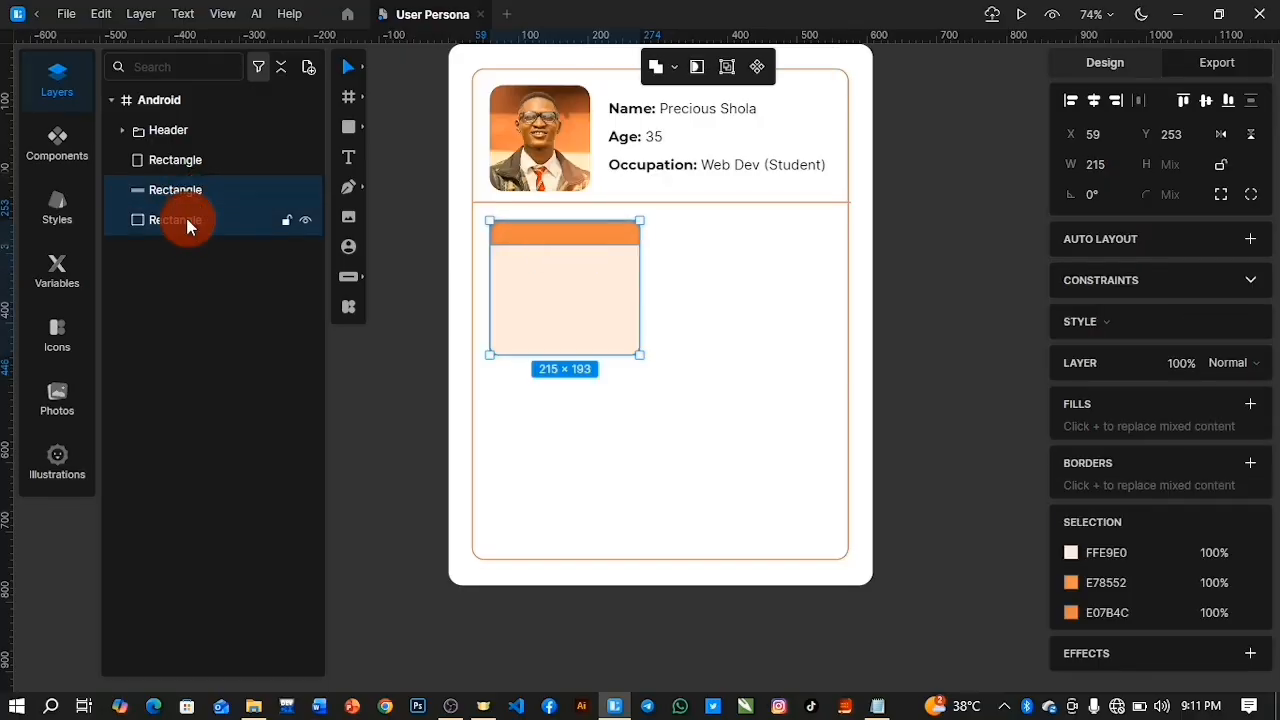
{"action": "key", "text": "ctrl+g"}
{"action": "double_click", "coordinate": [172, 190]}
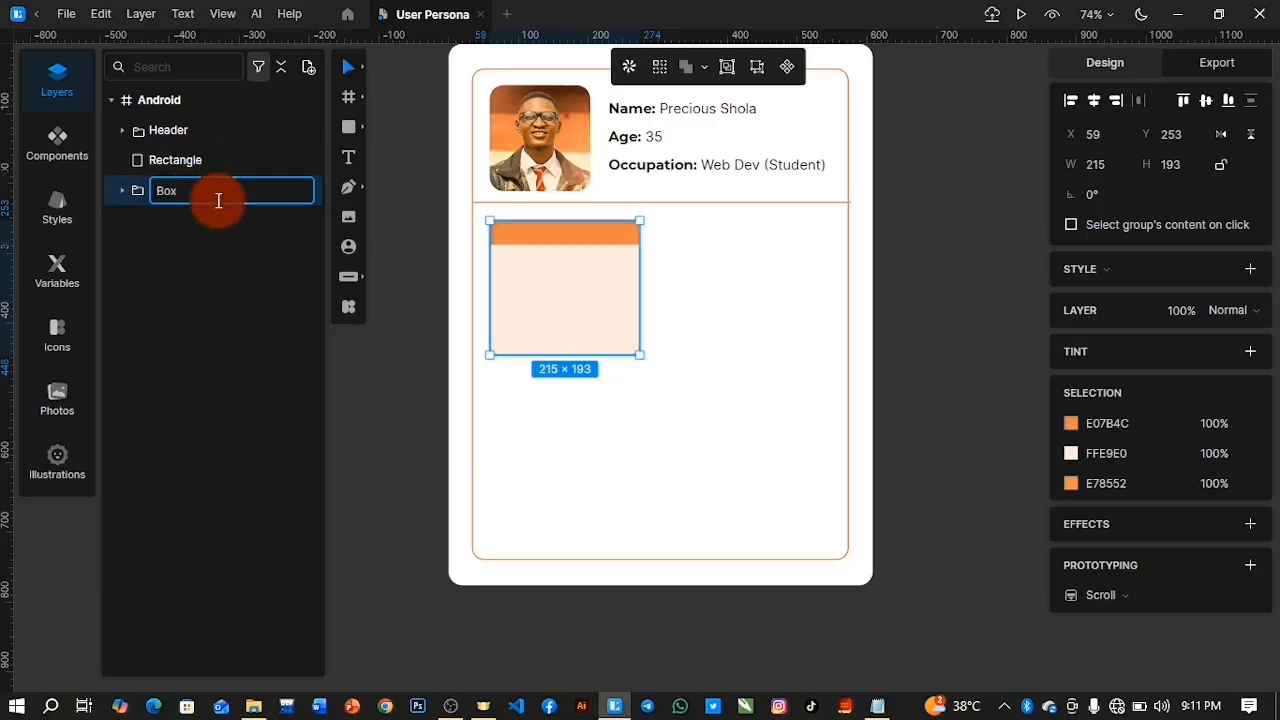
{"action": "type", "text": "Box one"}
{"action": "key", "text": "Return"}
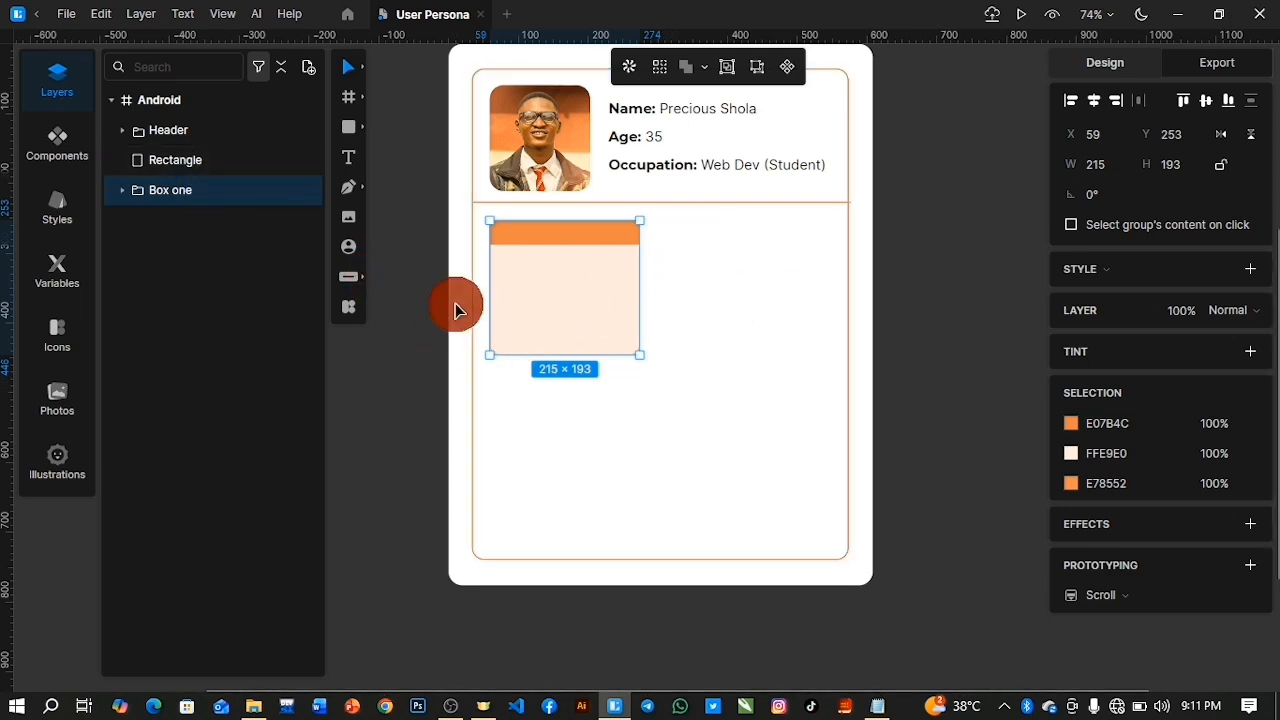
Duplicate the Box one card beside the original and rename the copy "Box two"
{"action": "left_click", "coordinate": [187, 203]}
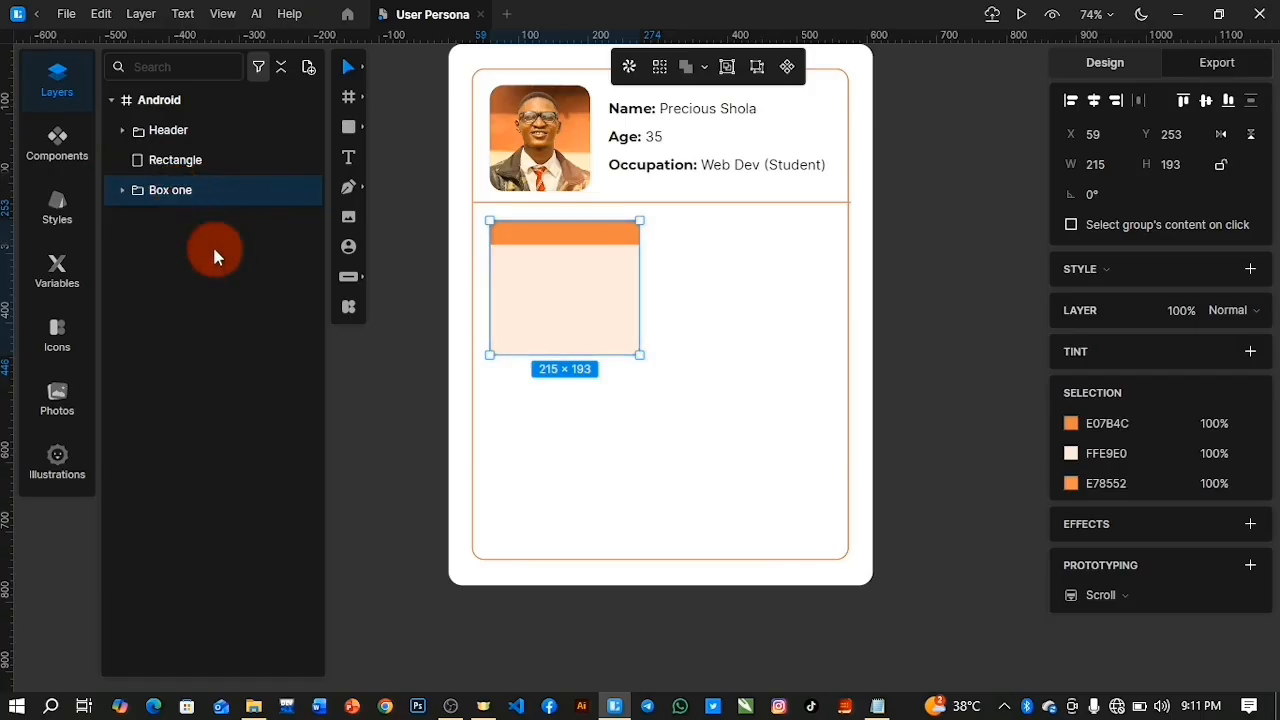
{"action": "key", "text": "ctrl+d"}
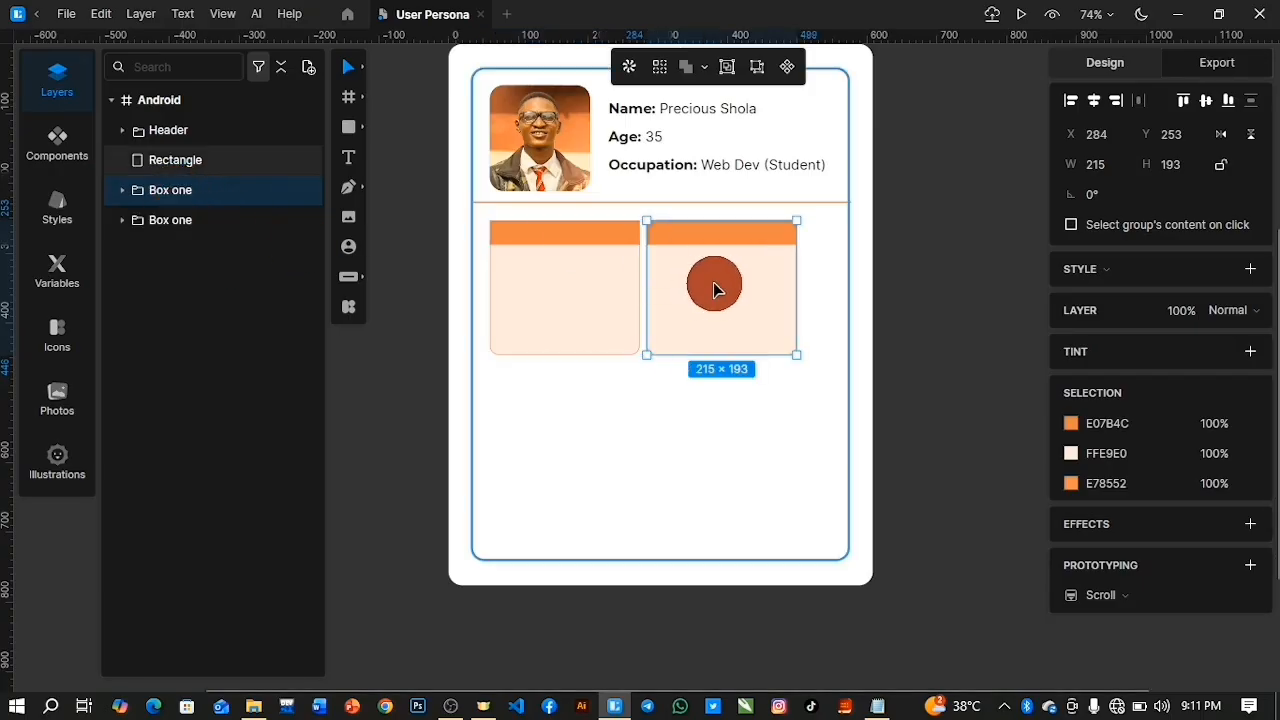
{"action": "double_click", "coordinate": [177, 191]}
{"action": "key", "text": "Right"}
{"action": "key", "text": "BackSpace"}
{"action": "key", "text": "BackSpace"}
{"action": "key", "text": "BackSpace"}
{"action": "key", "text": "BackSpace"}
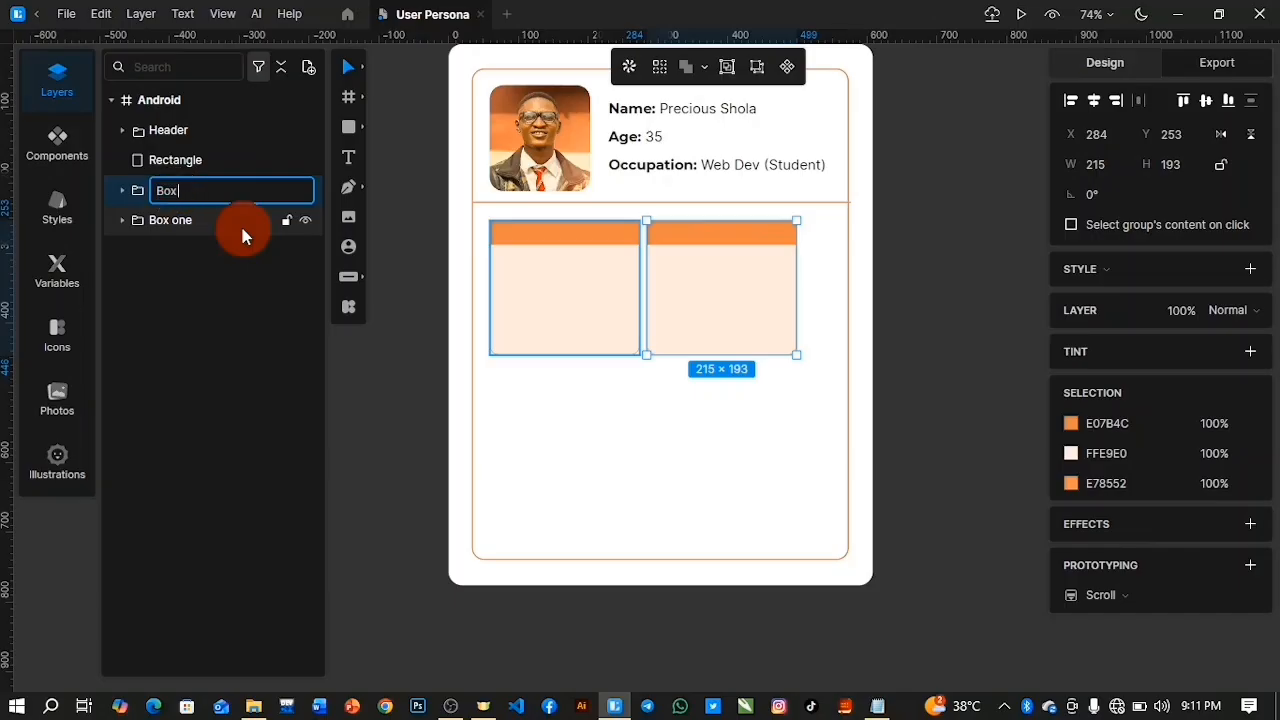
{"action": "left_click", "coordinate": [193, 222]}
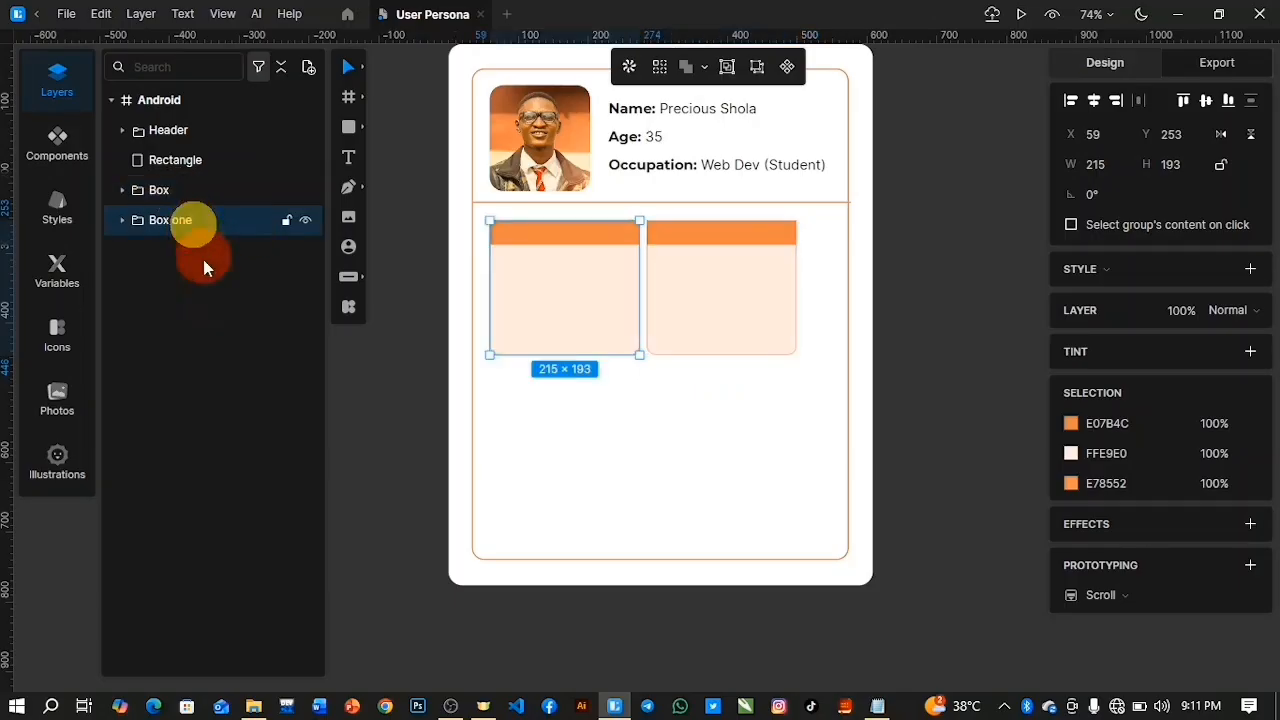
{"action": "left_click", "coordinate": [200, 198]}
{"action": "double_click", "coordinate": [165, 192]}
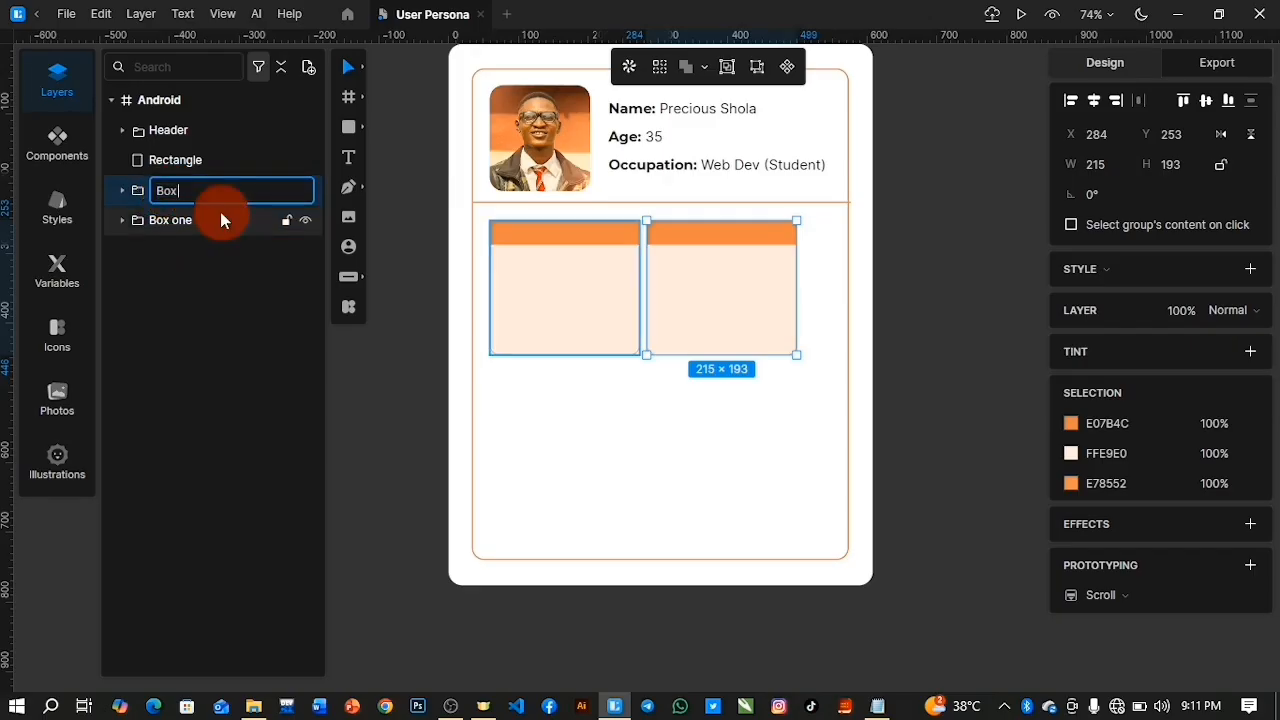
{"action": "type", "text": "two"}
{"action": "key", "text": "Return"}
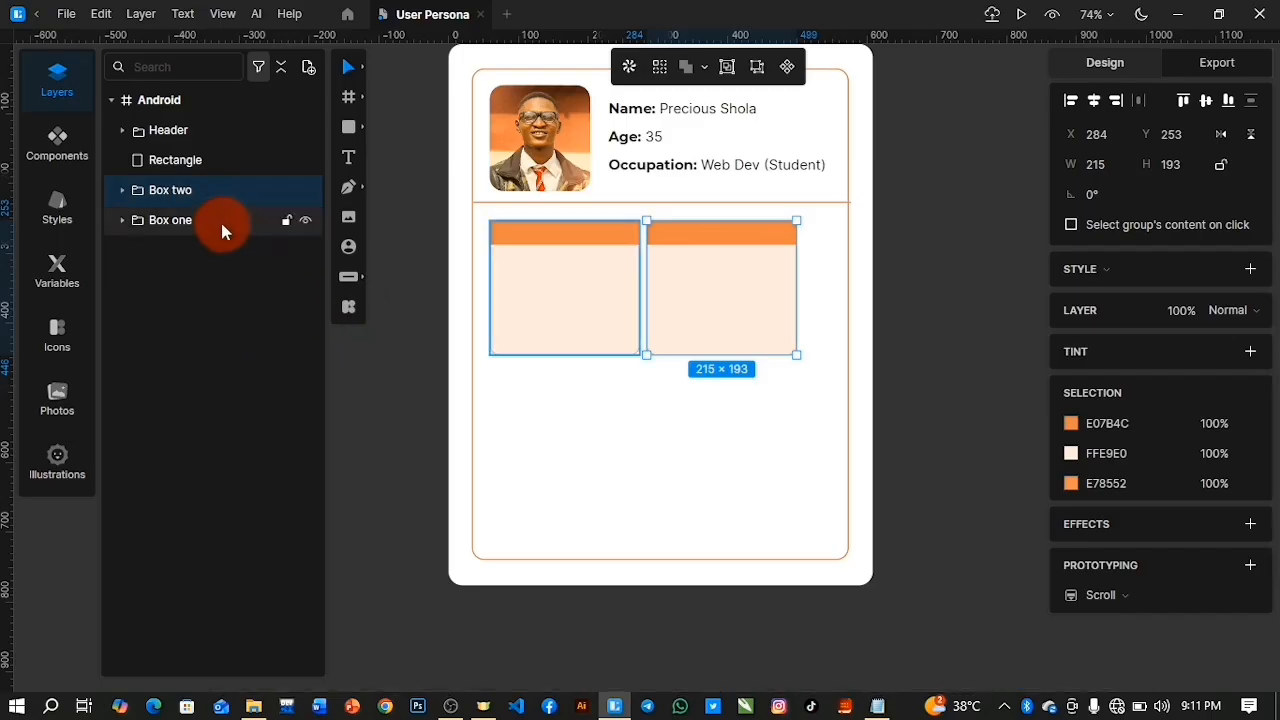
Duplicate both cards together and place the copies as a second row beneath the originals at Y 464
{"action": "left_click", "coordinate": [218, 220], "text": "shift"}
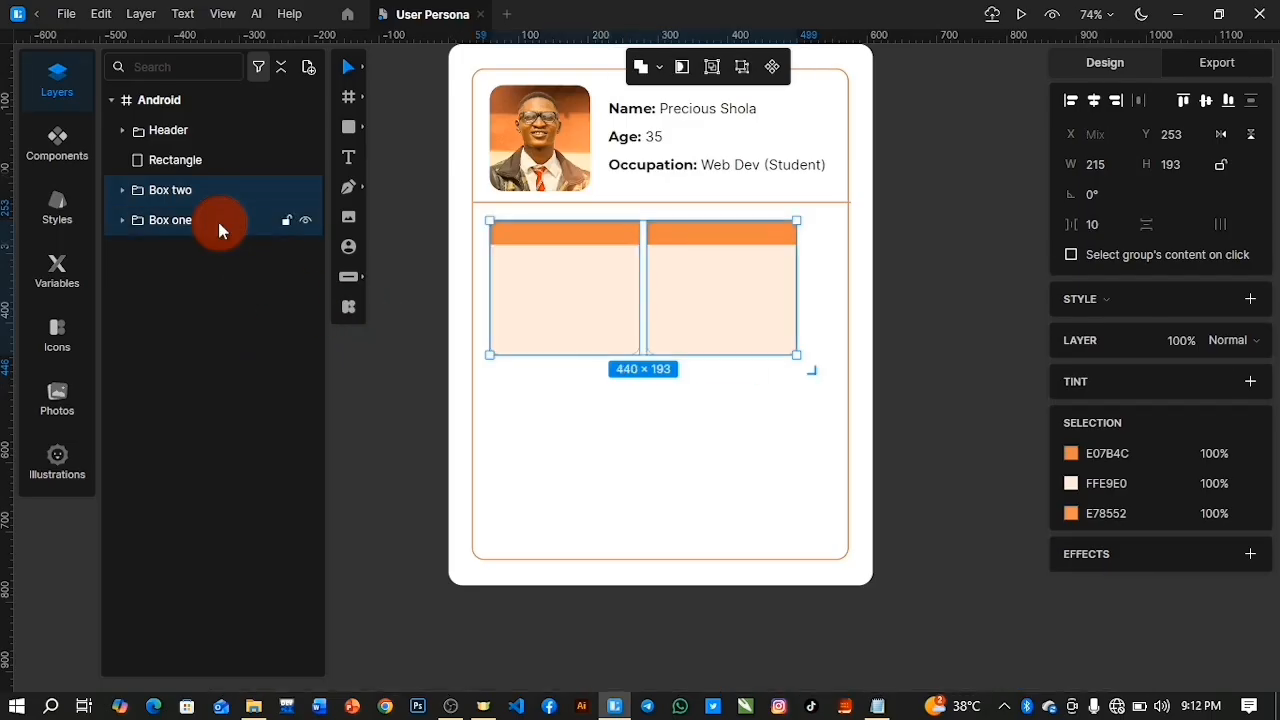
{"action": "key", "text": "ctrl+d"}
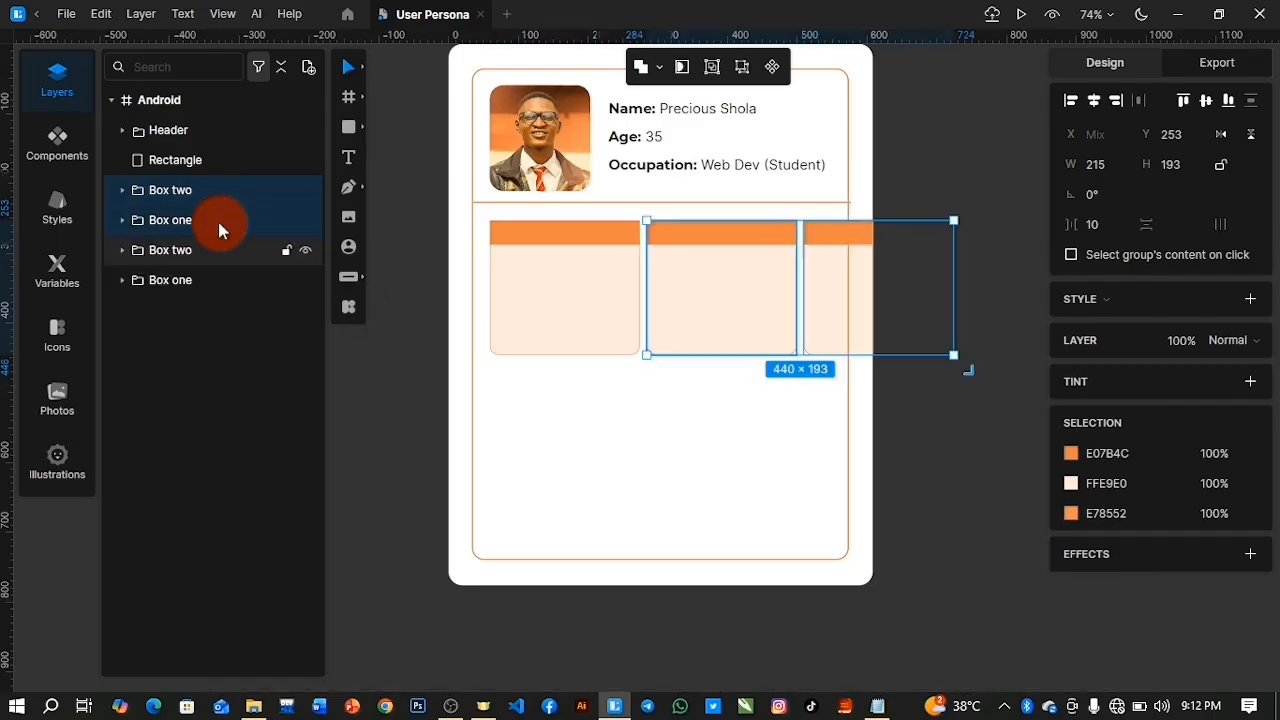
{"action": "left_click", "coordinate": [217, 220]}
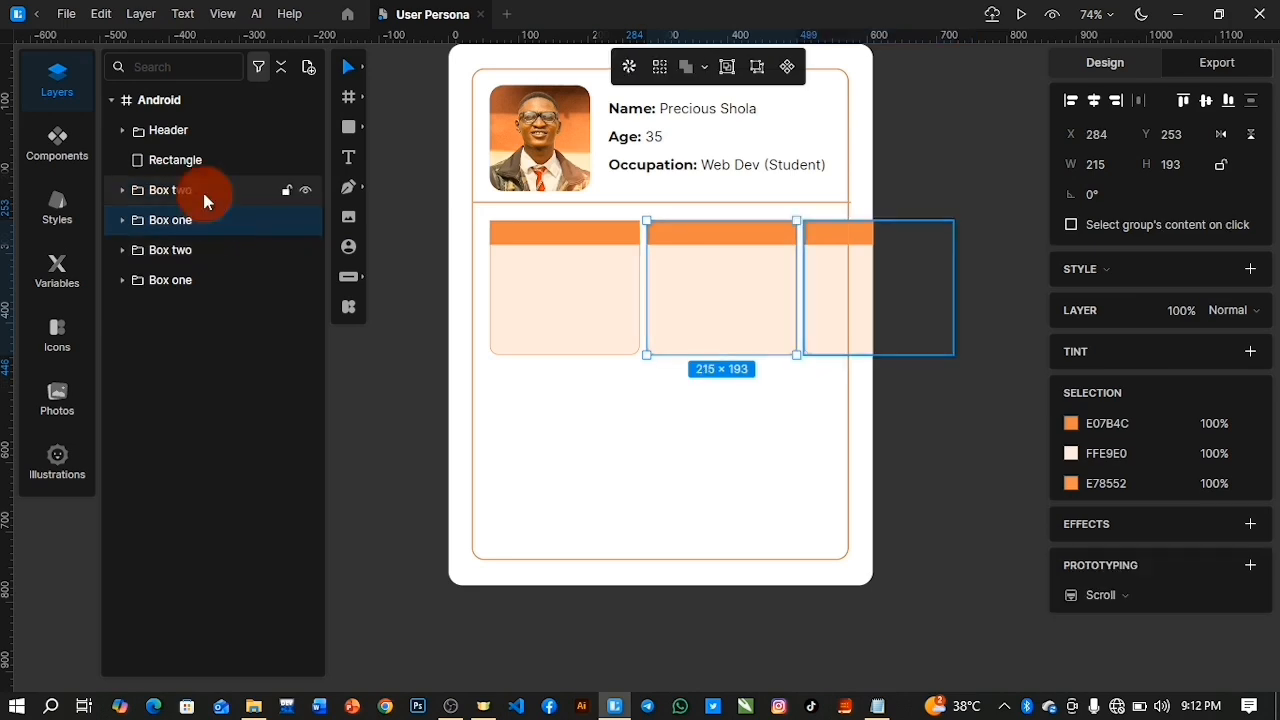
{"action": "left_click", "coordinate": [203, 190], "text": "shift"}
{"action": "left_click_drag", "start_coordinate": [726, 263], "coordinate": [618, 447]}
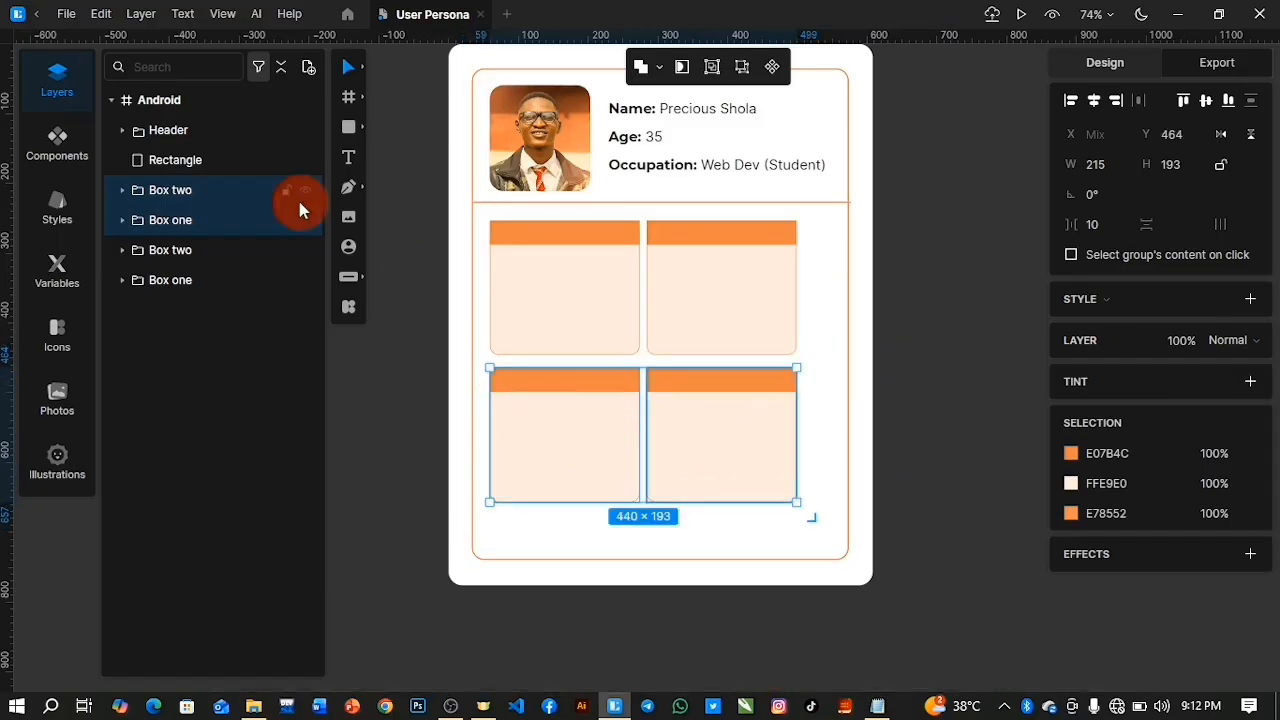
Rename the group of the second row's left card "Box Three"
{"action": "left_click", "coordinate": [200, 220]}
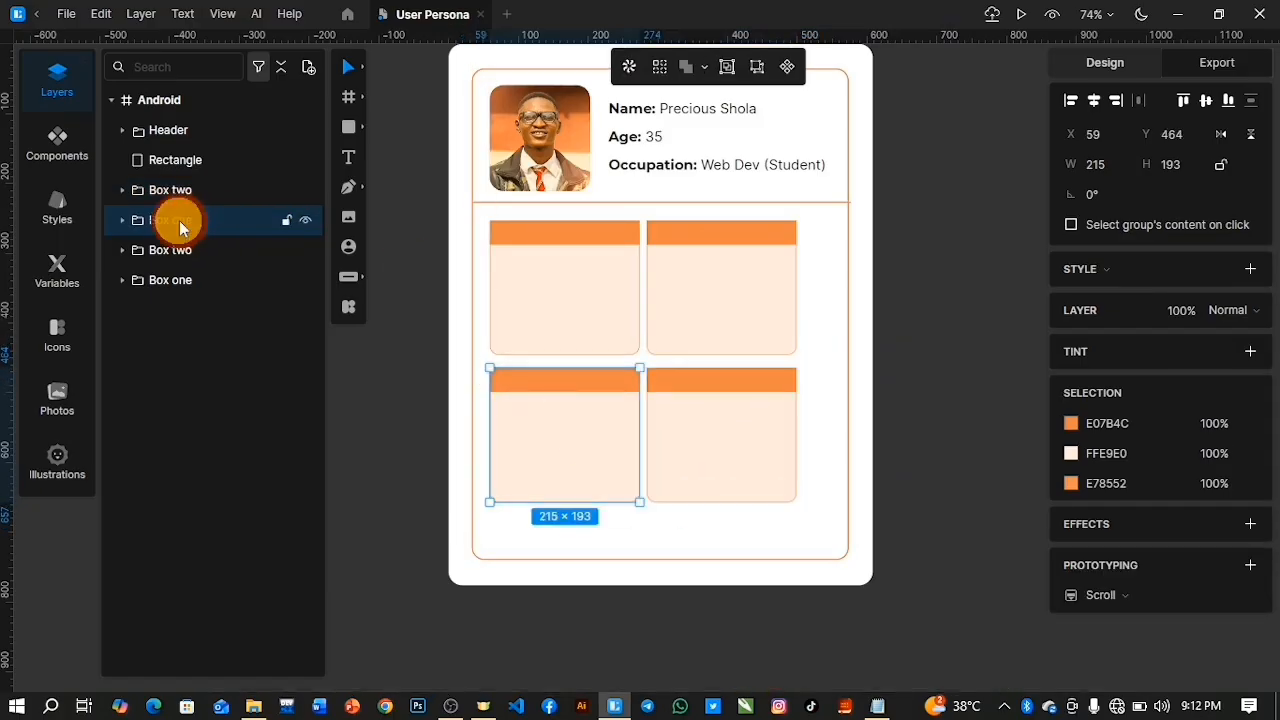
{"action": "double_click", "coordinate": [179, 220]}
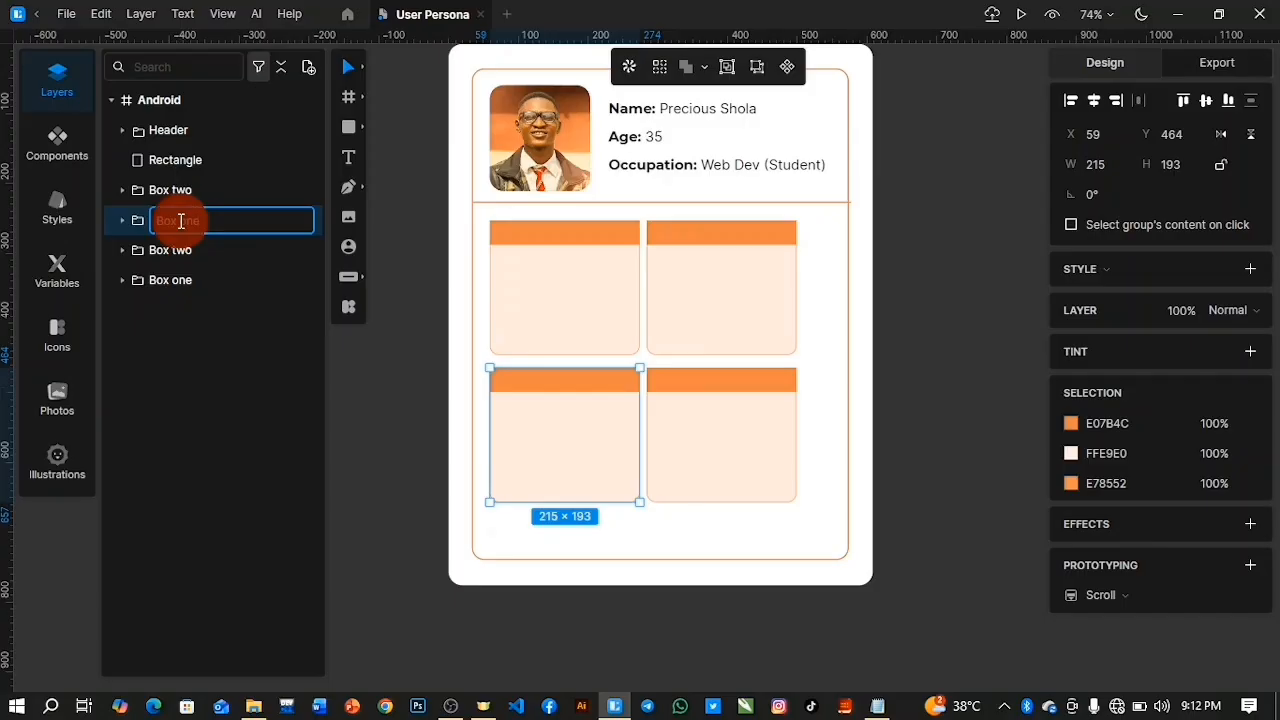
{"action": "type", "text": "Box Thi"}
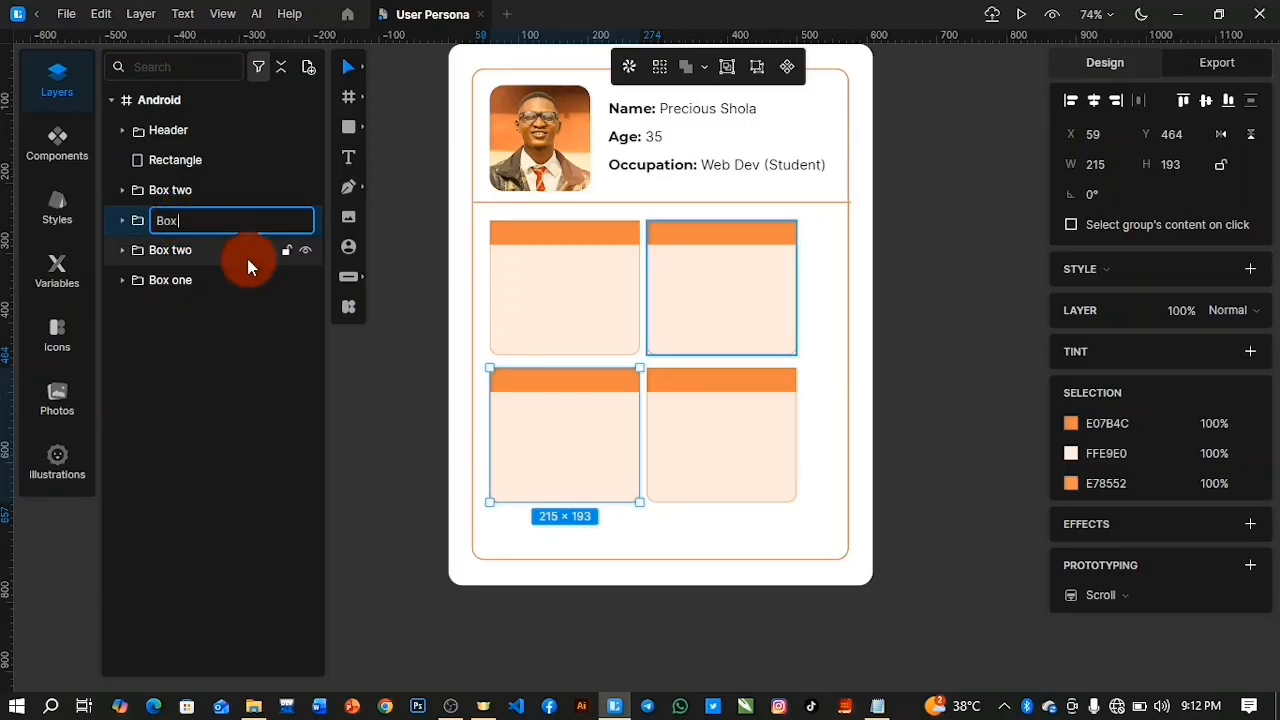
{"action": "type", "text": "ree"}
{"action": "key", "text": "Return"}
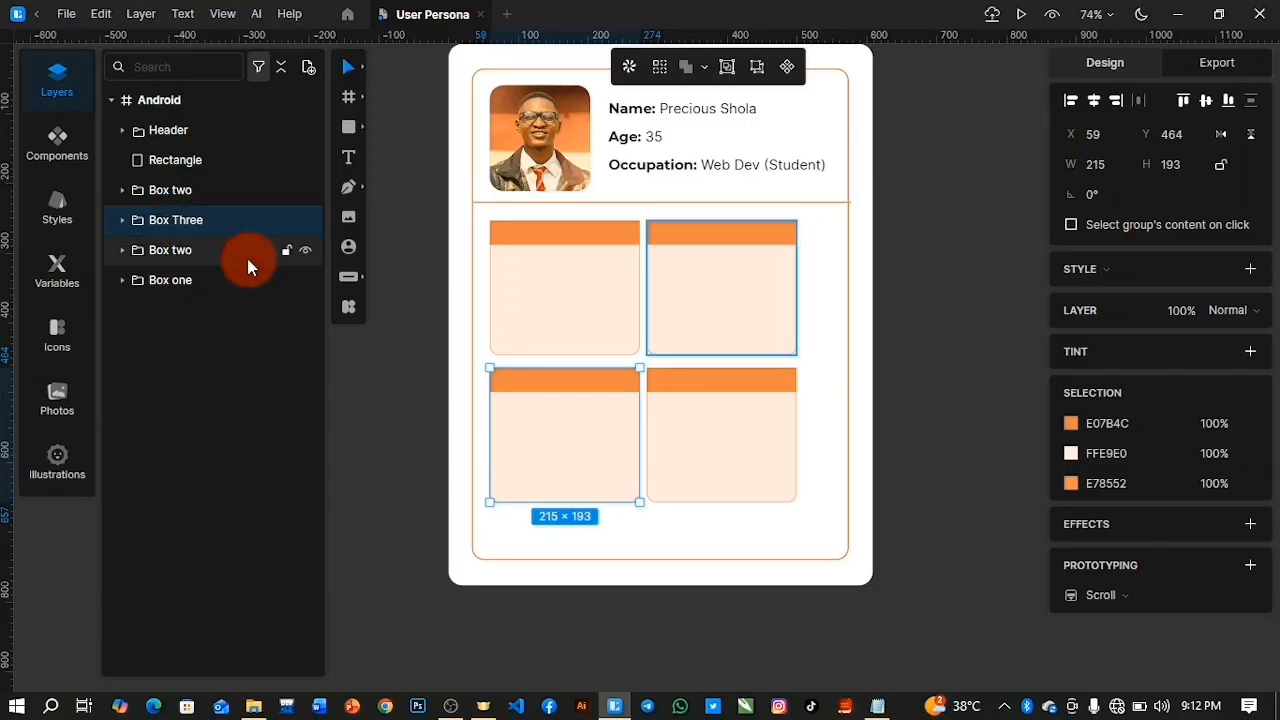
Rename the group of the second row's right card "Box Four"
{"action": "double_click", "coordinate": [184, 191]}
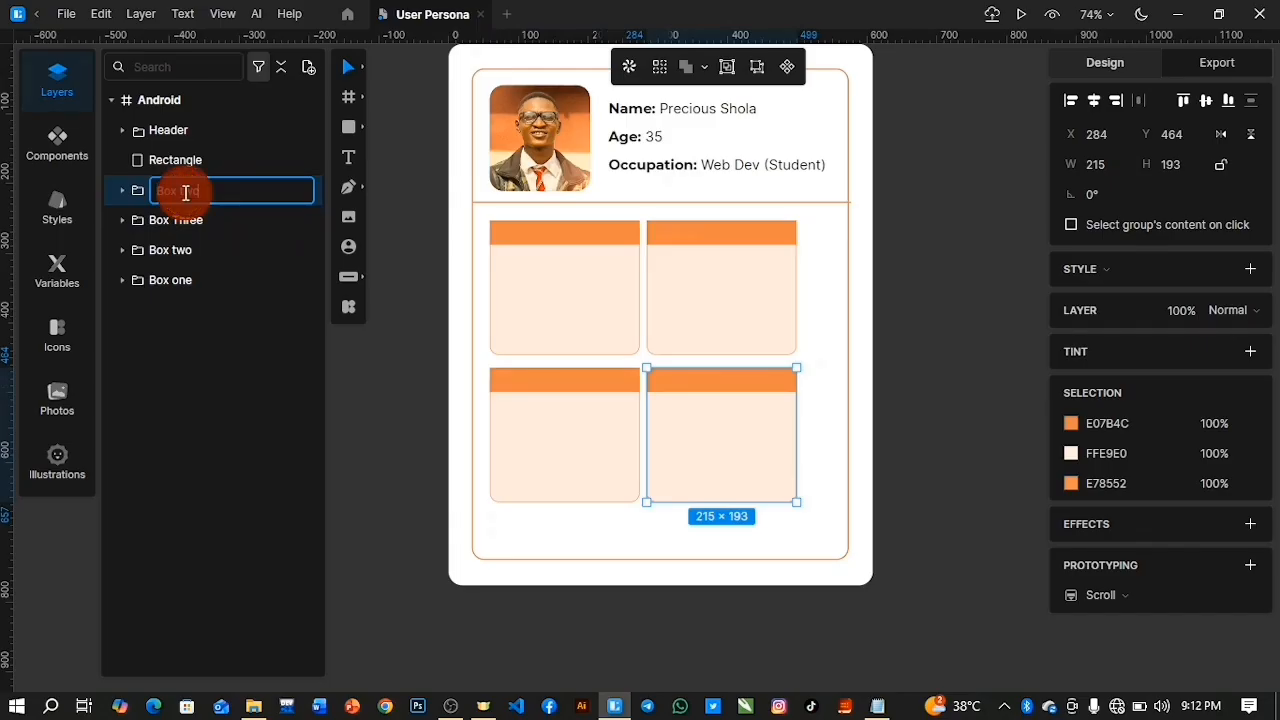
{"action": "key", "text": "BackSpace"}
{"action": "key", "text": "BackSpace"}
{"action": "key", "text": "BackSpace"}
{"action": "key", "text": "BackSpace"}
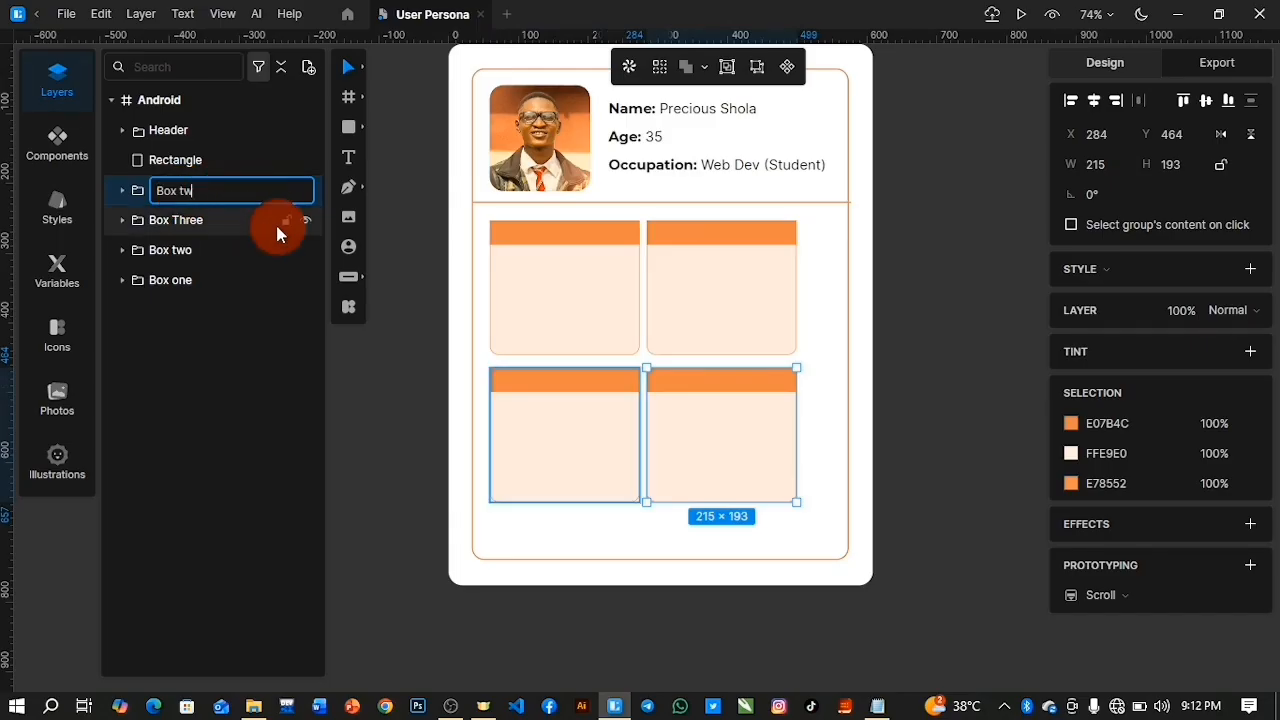
{"action": "type", "text": "Four"}
{"action": "key", "text": "Return"}
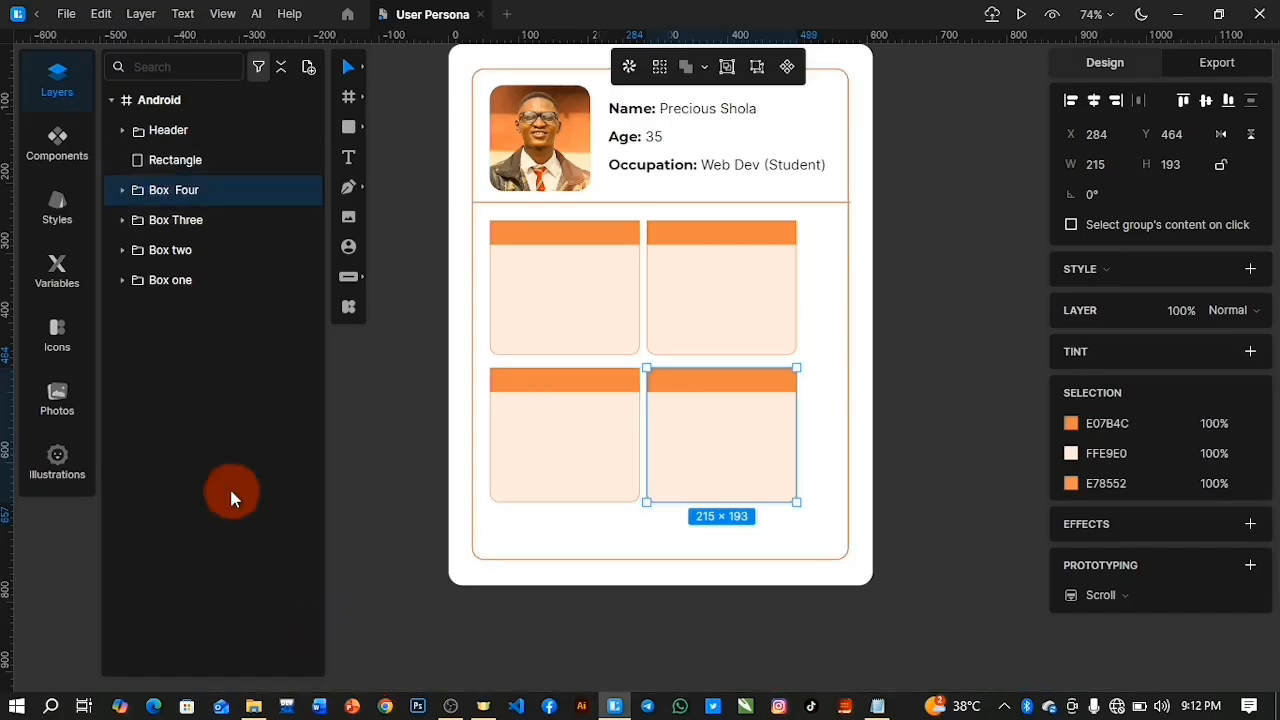
Group all four card groups together and name the new group "Four Boxes"
{"action": "left_click", "coordinate": [199, 280], "text": "shift"}
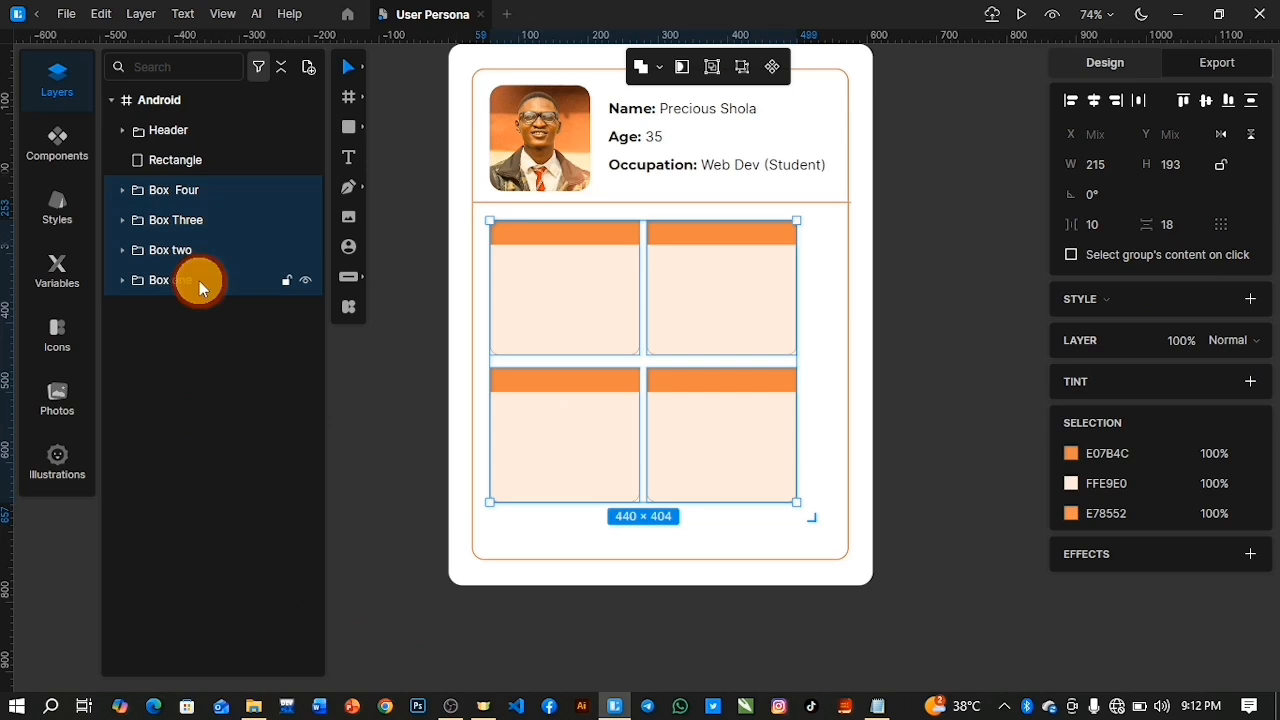
{"action": "left_click", "coordinate": [199, 280]}
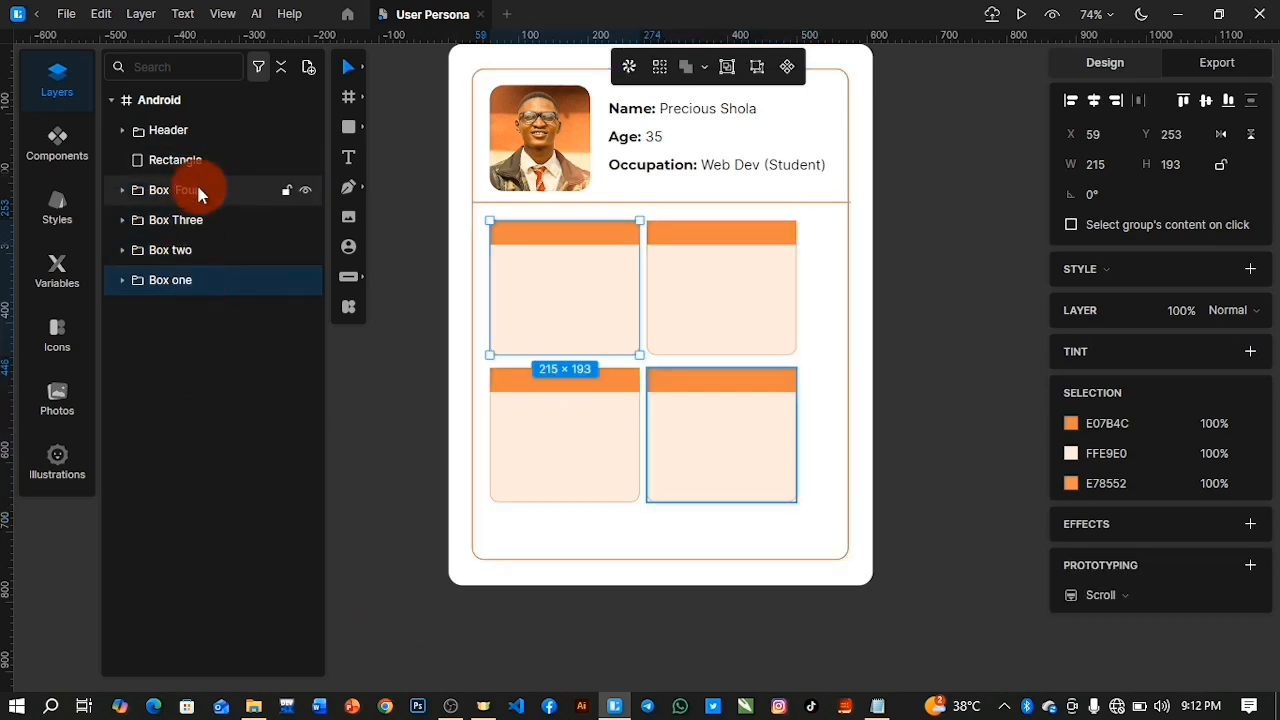
{"action": "left_click", "coordinate": [198, 190], "text": "shift"}
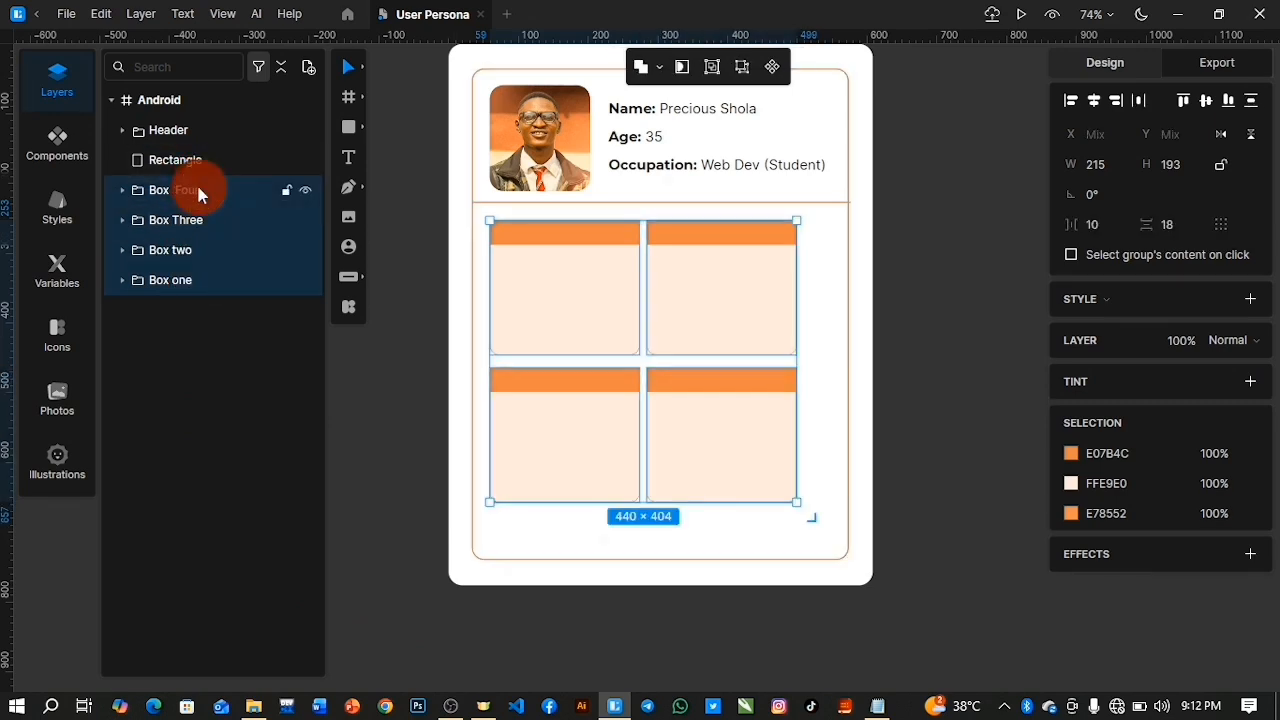
{"action": "key", "text": "ctrl+g"}
{"action": "double_click", "coordinate": [166, 192]}
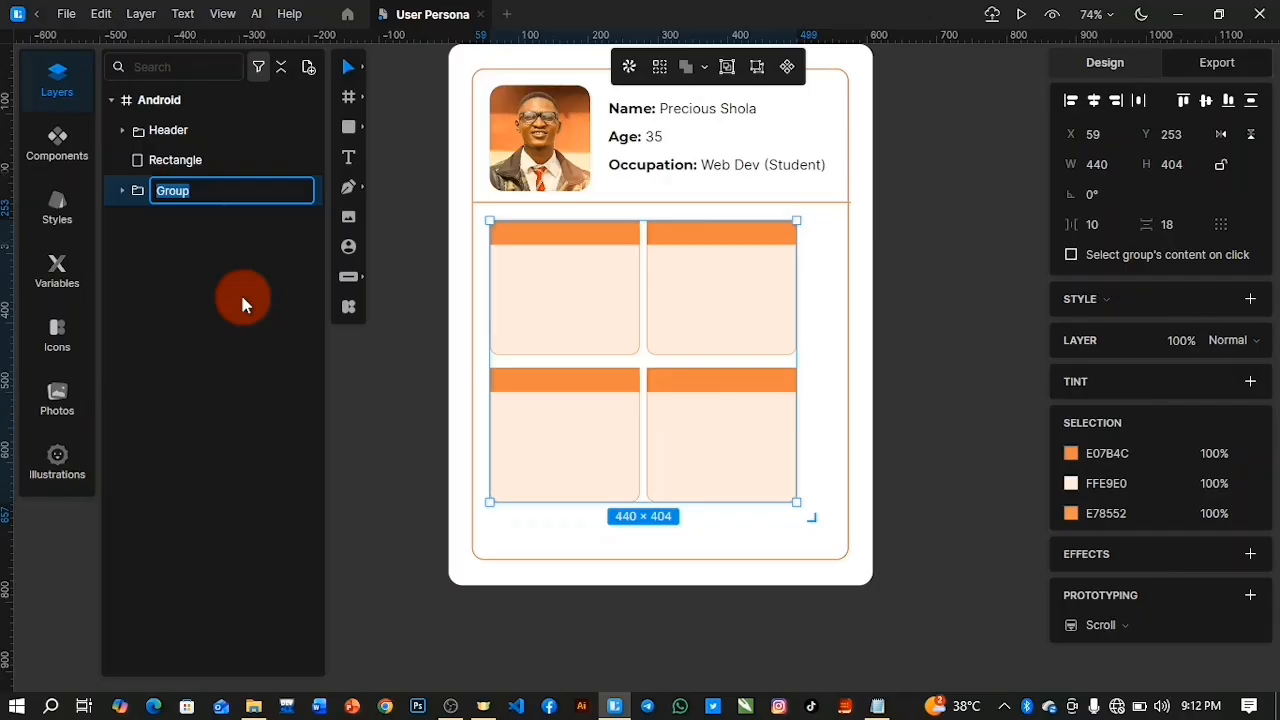
{"action": "type", "text": "Four Boxes"}
{"action": "key", "text": "Return"}
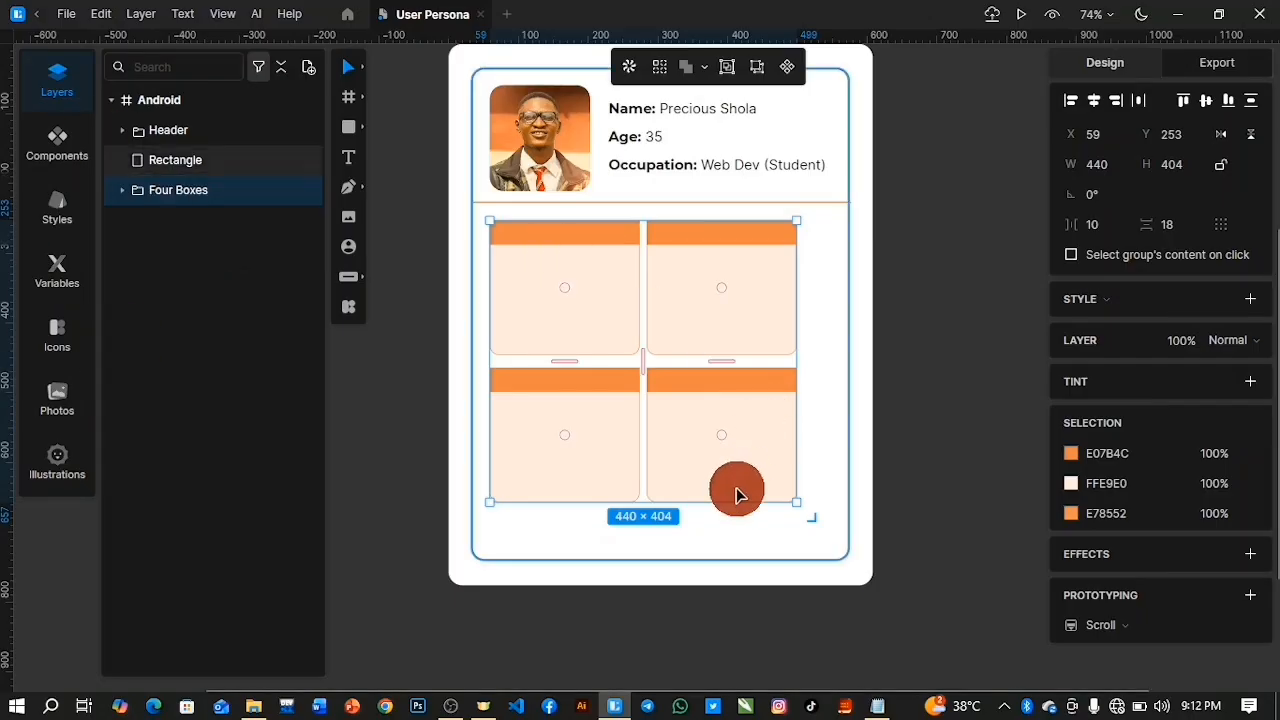
Enlarge the Four Boxes group to about 485 × 413 and position it at about X 61, Y 248
{"action": "left_click_drag", "start_coordinate": [796, 502], "coordinate": [826, 490]}
{"action": "left_click_drag", "start_coordinate": [687, 410], "coordinate": [689, 390]}
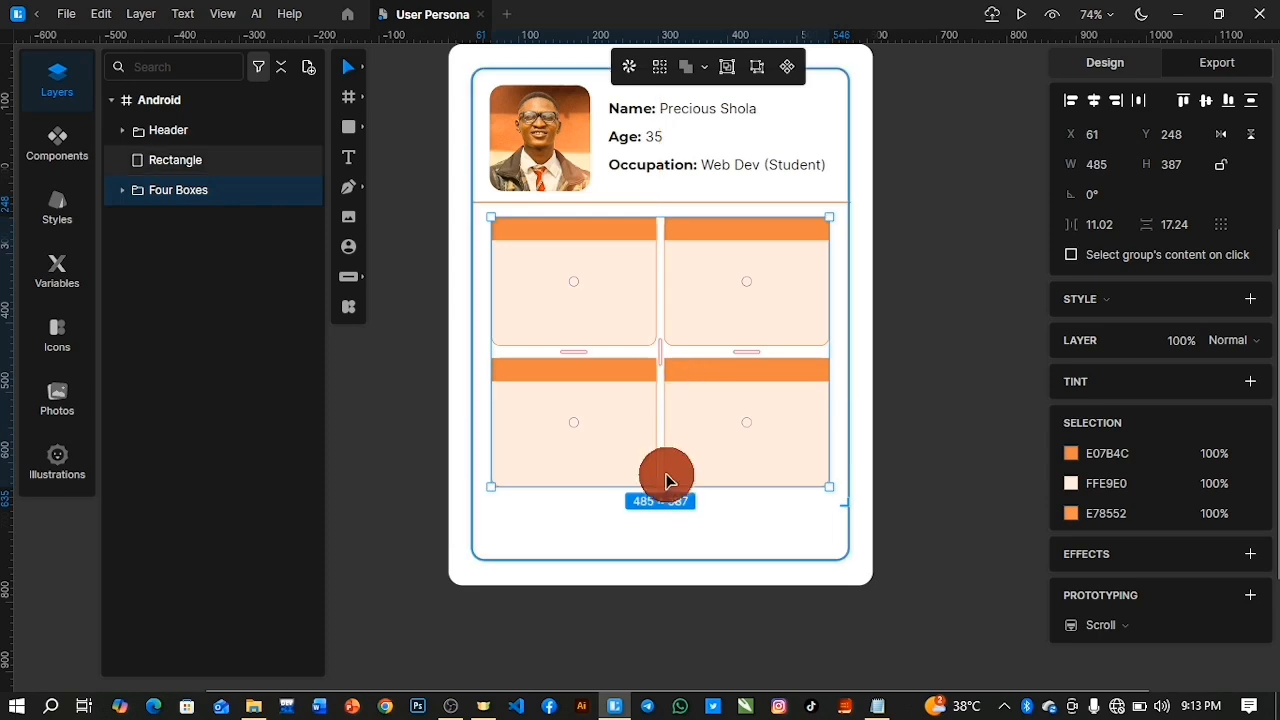
{"action": "left_click_drag", "start_coordinate": [663, 487], "coordinate": [665, 508]}
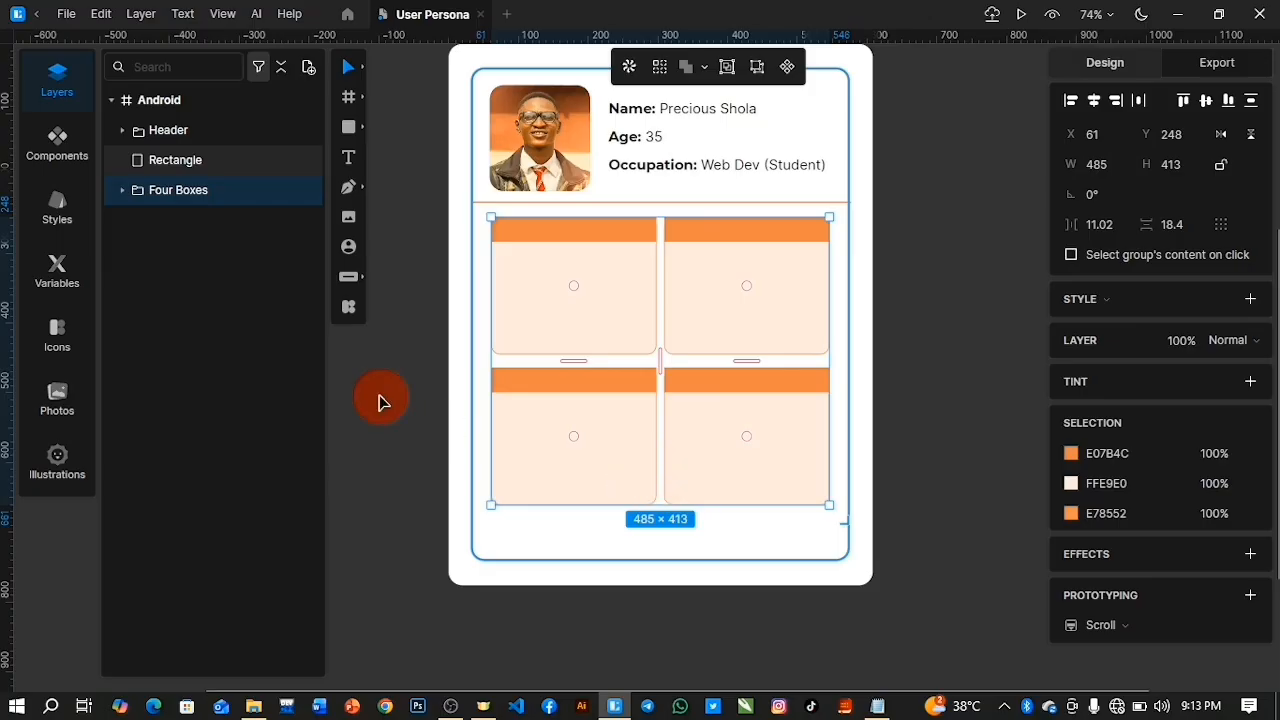
Nudge Box Three and Box Four up by 9 to narrow the gap between the card rows
{"action": "left_click", "coordinate": [122, 191]}
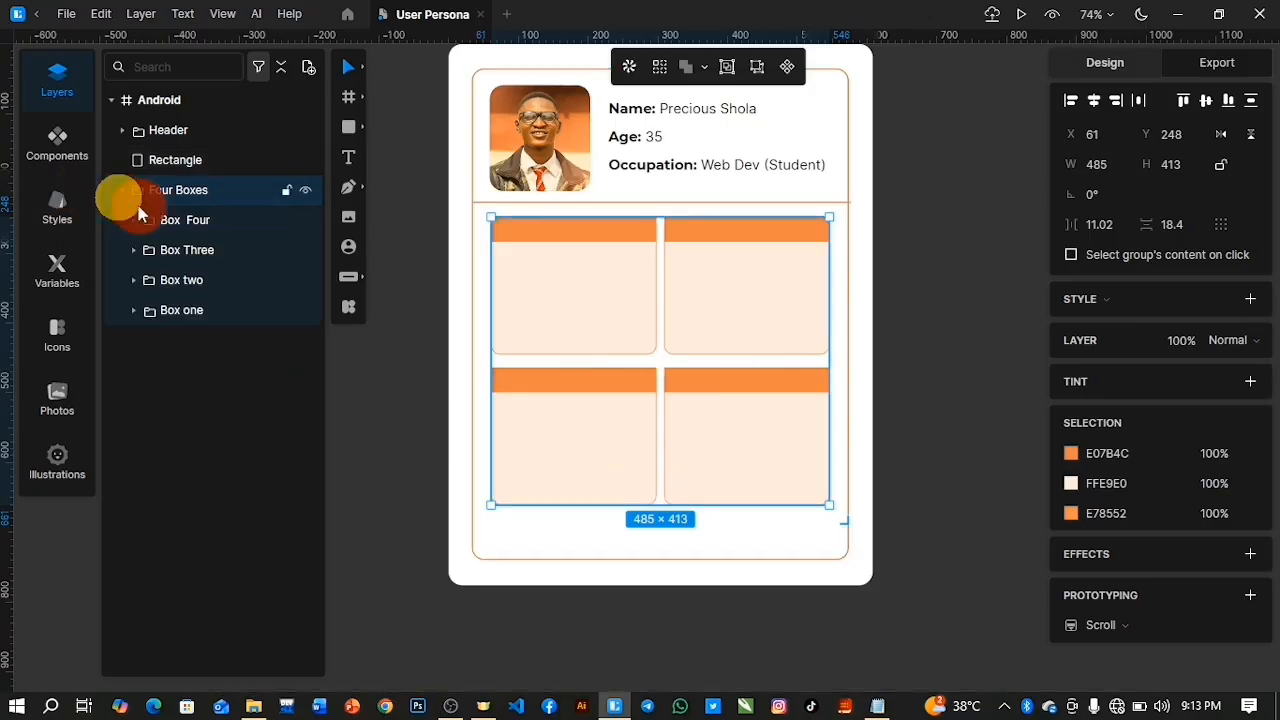
{"action": "left_click", "coordinate": [205, 230]}
{"action": "left_click", "coordinate": [199, 258], "text": "shift"}
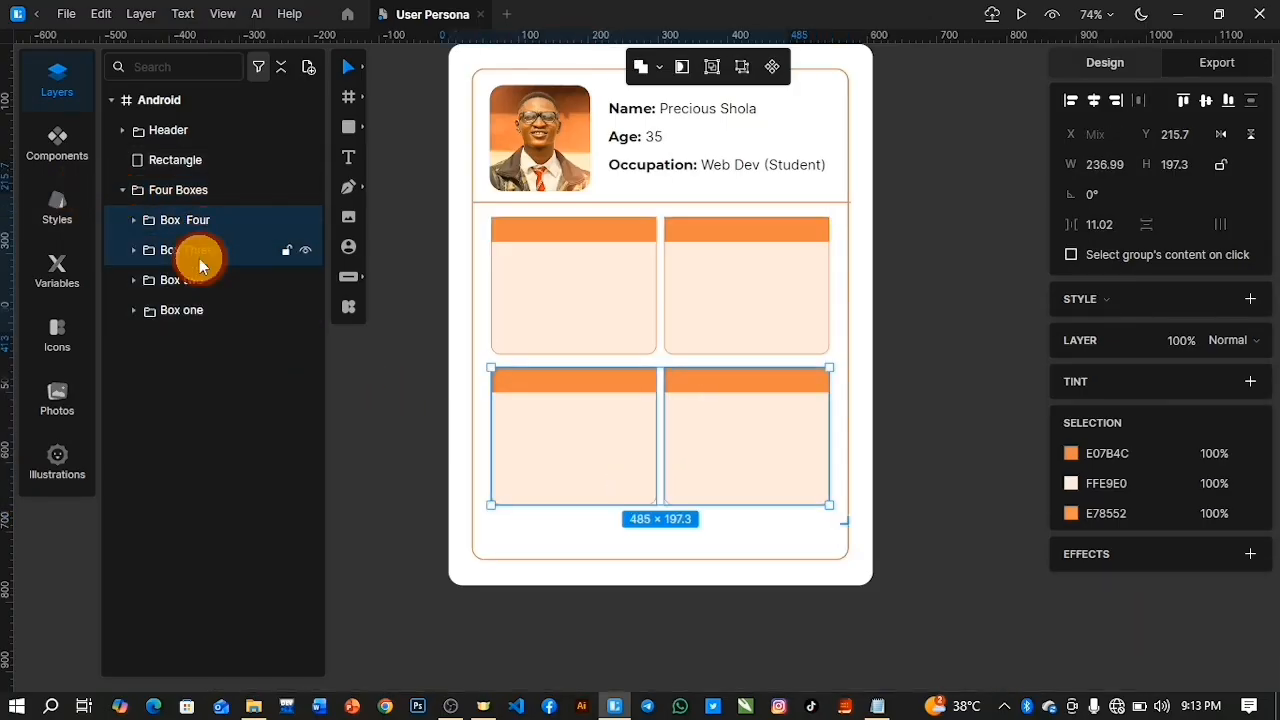
{"action": "key", "text": "Up"}
{"action": "key", "text": "Up"}
{"action": "key", "text": "Up"}
{"action": "key", "text": "Up"}
{"action": "key", "text": "Up"}
{"action": "key", "text": "Up"}
{"action": "key", "text": "Up"}
{"action": "key", "text": "Up"}
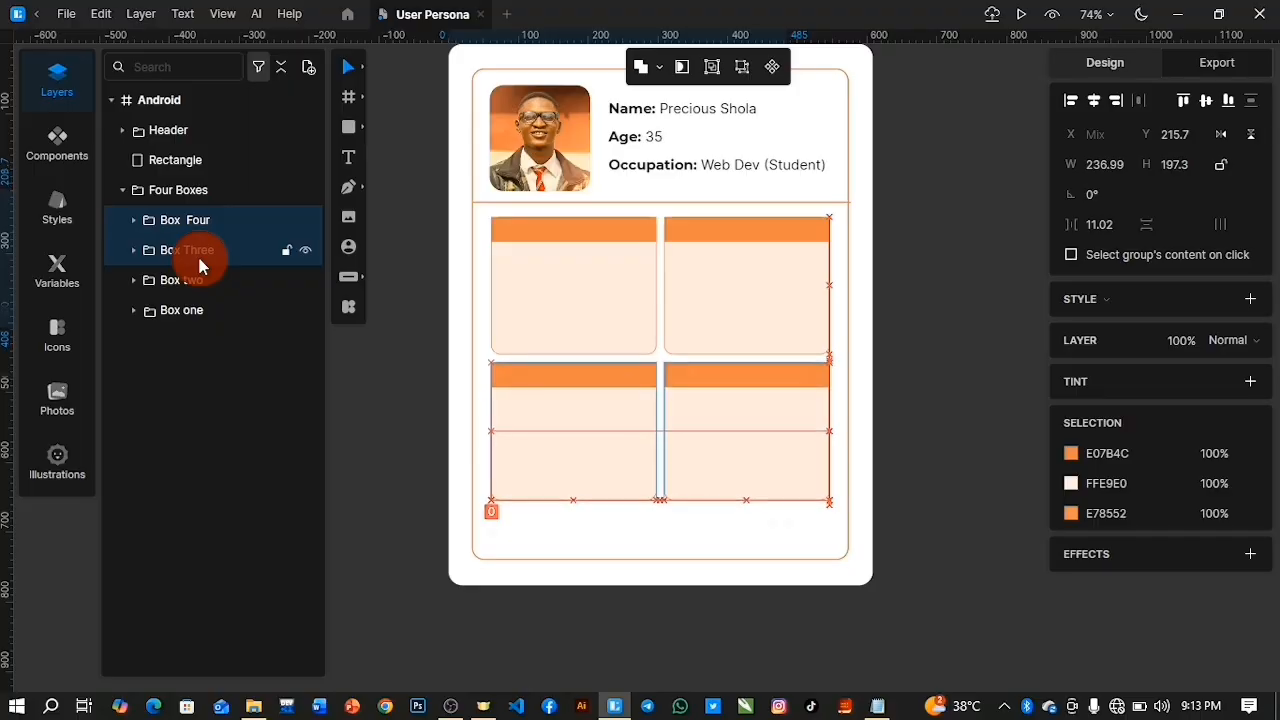
{"action": "key", "text": "Up"}
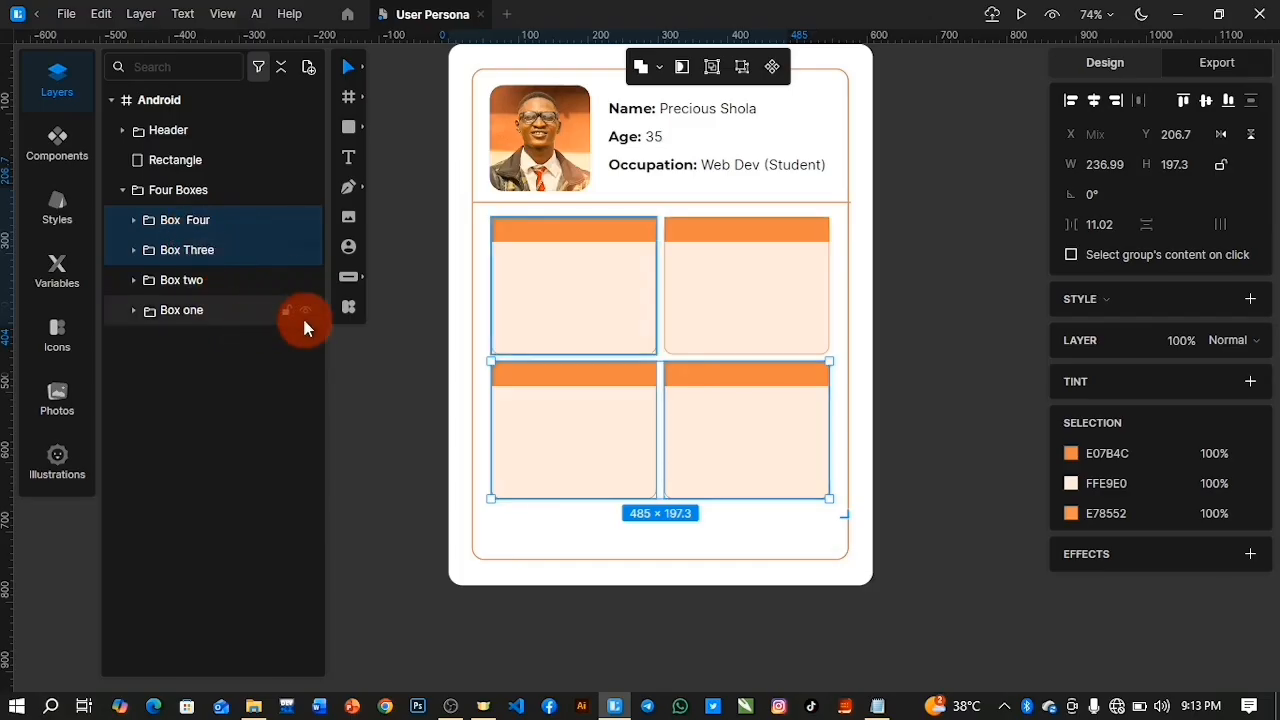
Adjust the whole Four Boxes group to a height of about 409 and position it at about Y 245
{"action": "left_click_drag", "start_coordinate": [667, 497], "coordinate": [667, 505]}
{"action": "key", "text": "ctrl+z"}
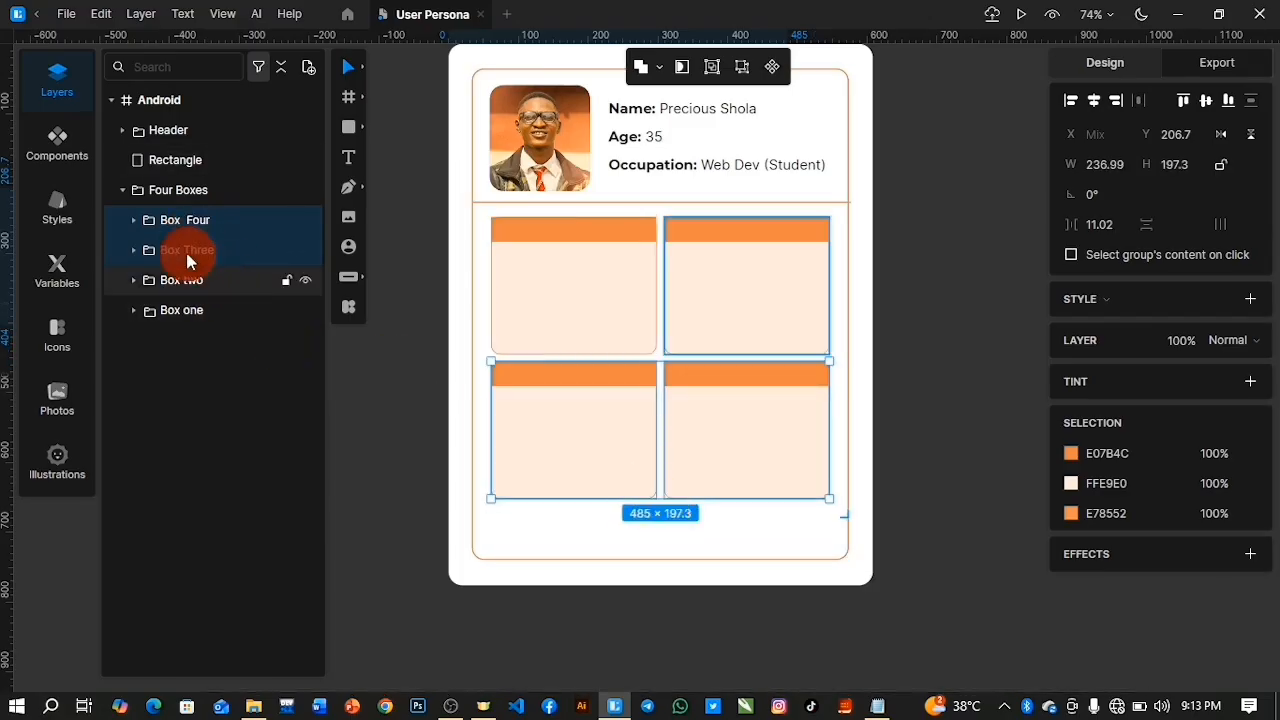
{"action": "left_click", "coordinate": [122, 190]}
{"action": "mouse_move", "coordinate": [660, 498]}
{"action": "left_mouse_down"}
{"action": "mouse_move", "coordinate": [663, 520]}
{"action": "mouse_move", "coordinate": [667, 507]}
{"action": "left_mouse_up"}
{"action": "left_click", "coordinate": [220, 195]}
{"action": "left_click", "coordinate": [668, 508]}
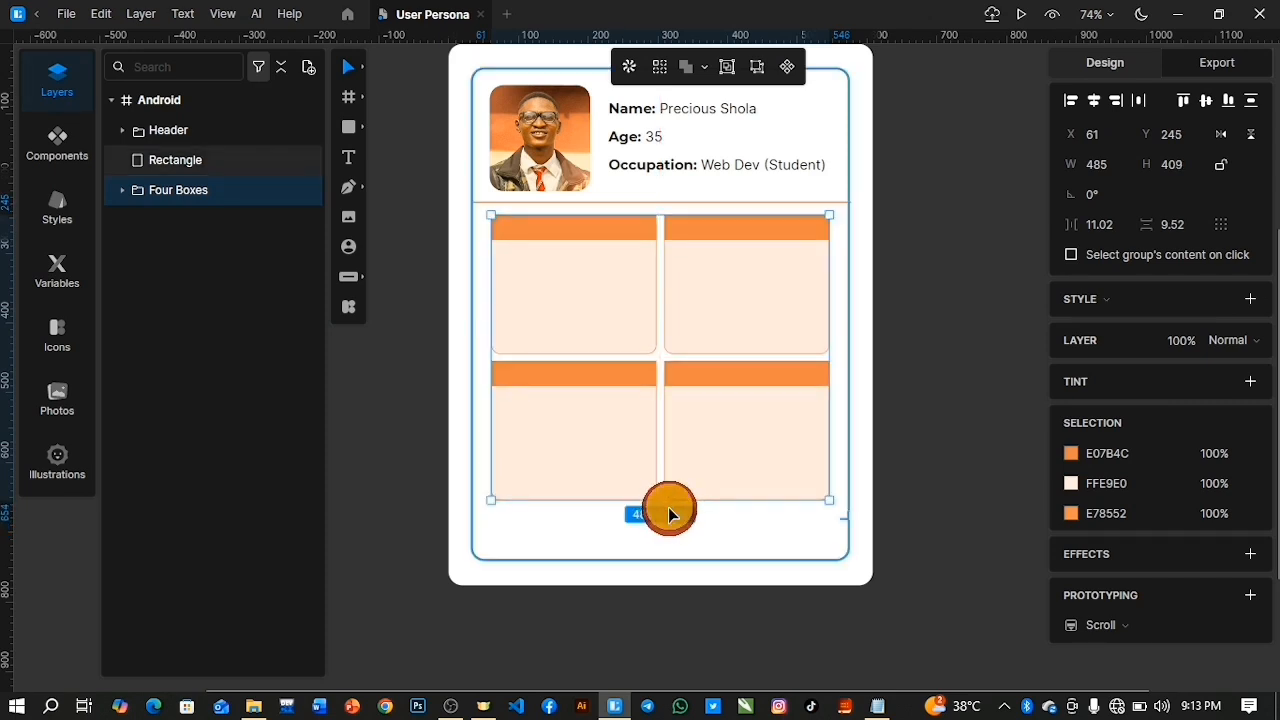
Extend the Four Boxes group downward to a height of about 422
{"action": "left_click", "coordinate": [215, 194]}
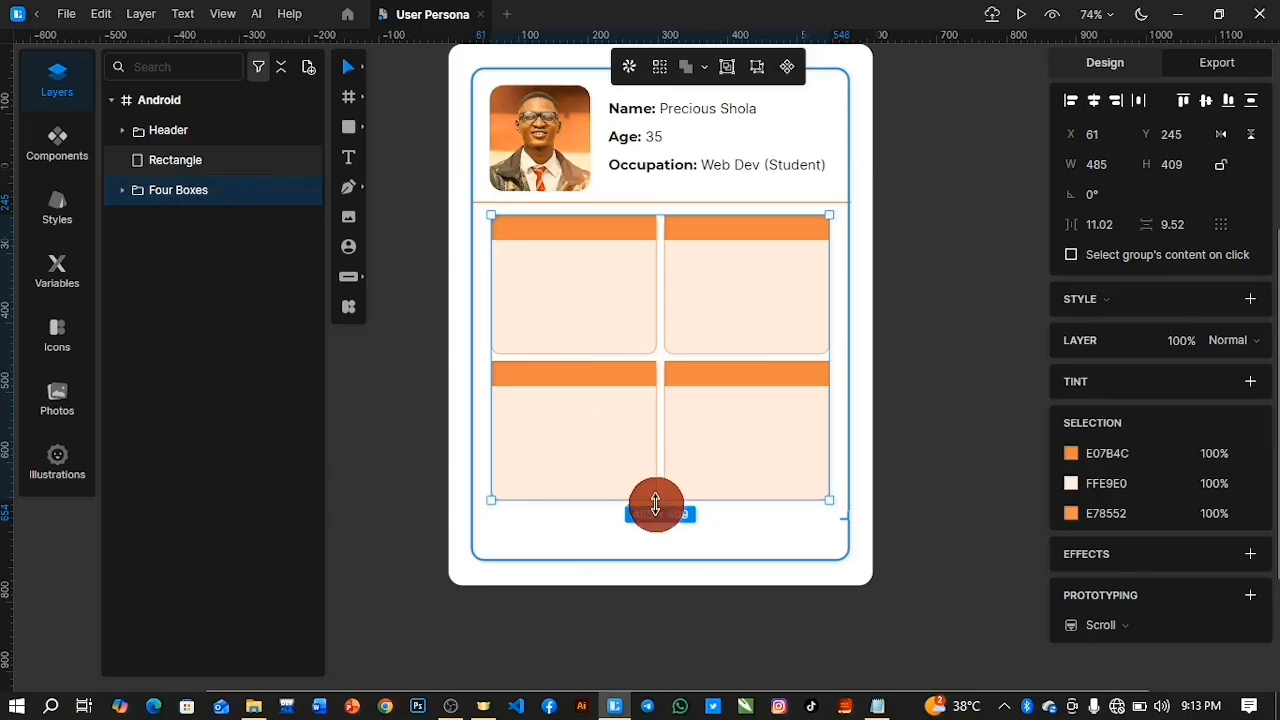
{"action": "left_click_drag", "start_coordinate": [654, 503], "coordinate": [658, 511]}
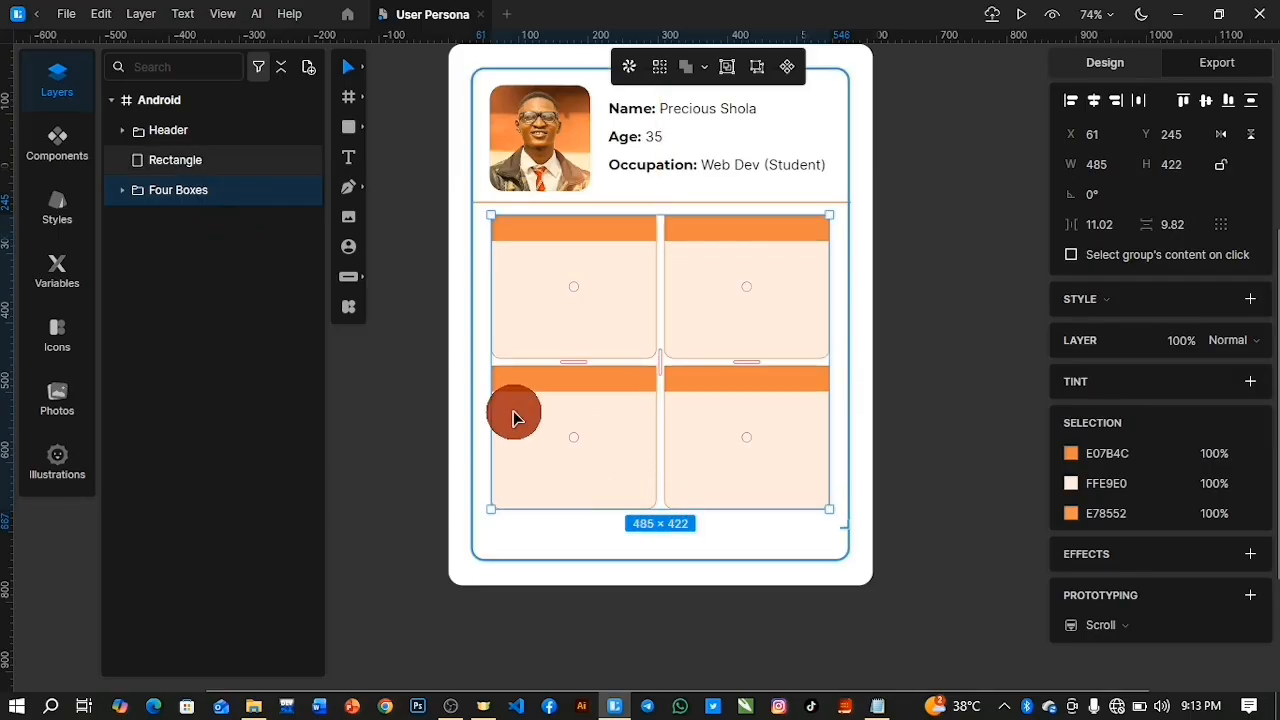
Draw a rectangle about 485 × 56 directly beneath the four cards and set its corner radius to 12
{"action": "left_click", "coordinate": [351, 125]}
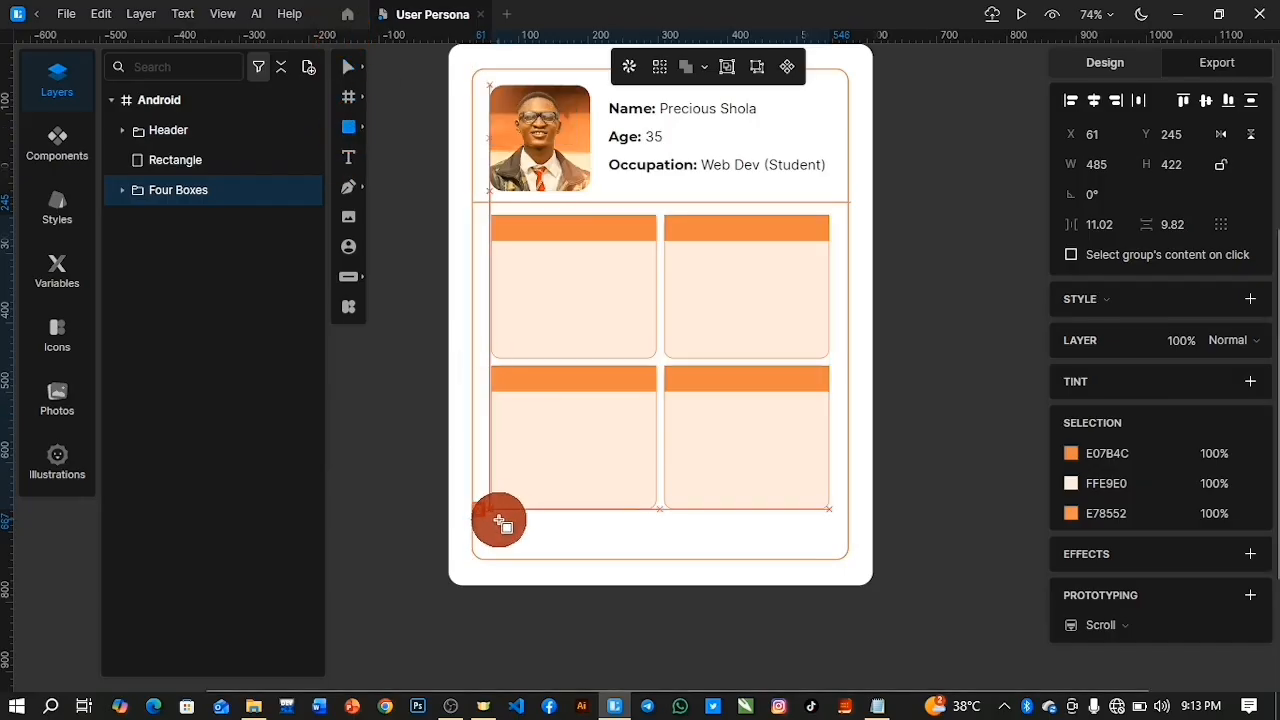
{"action": "left_click_drag", "start_coordinate": [497, 520], "coordinate": [828, 549]}
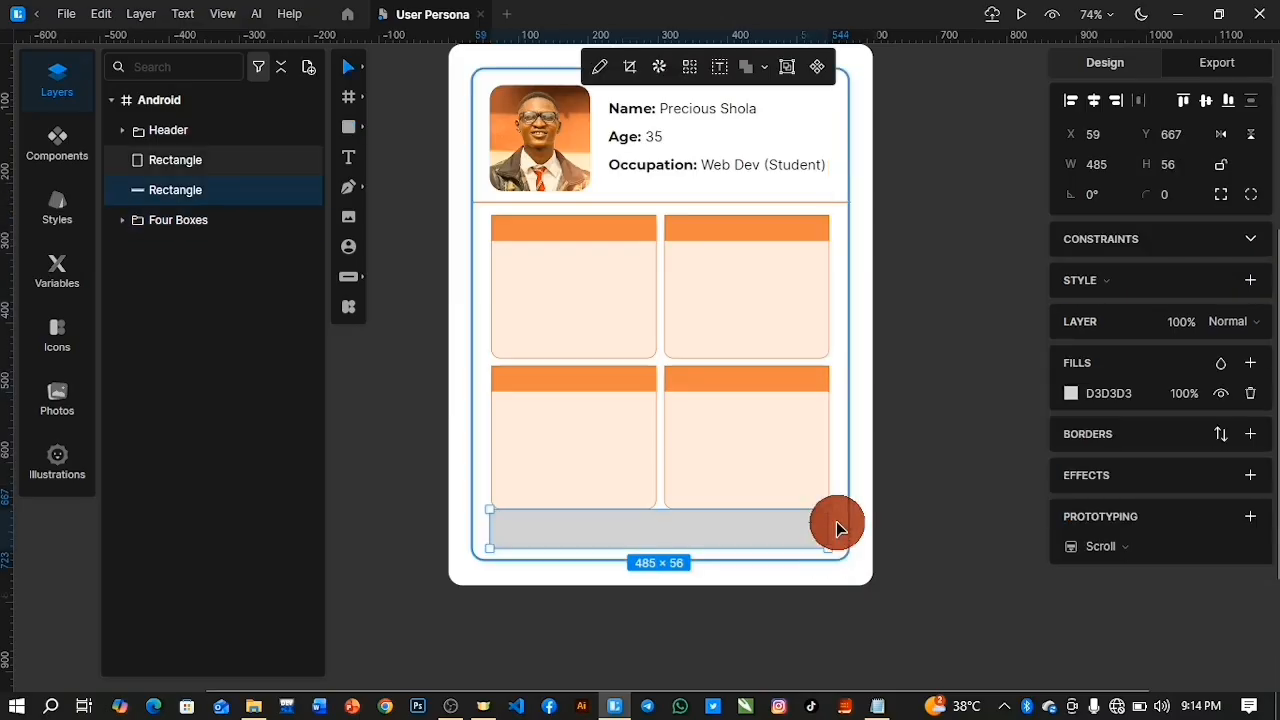
{"action": "left_click_drag", "start_coordinate": [1151, 191], "coordinate": [1122, 145]}
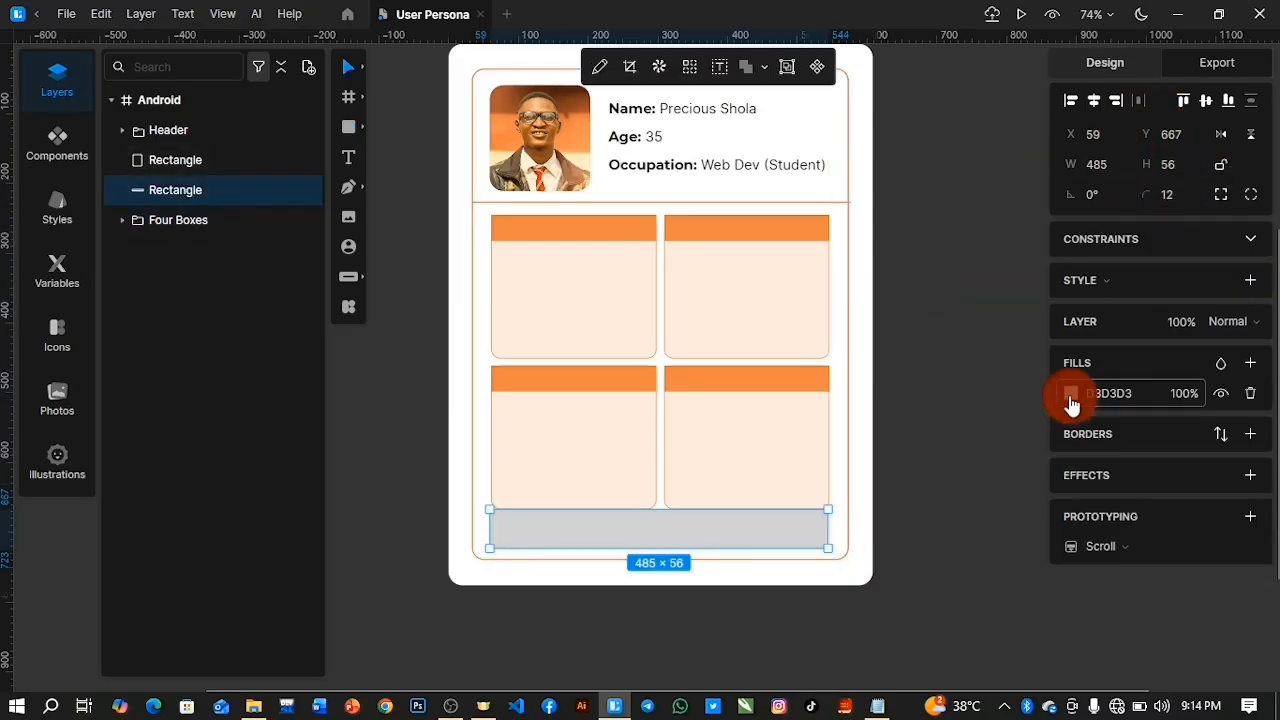
Remove the bottom rectangle's fill and give it an inside border with a thickness of 2
{"action": "left_click", "coordinate": [1250, 393]}
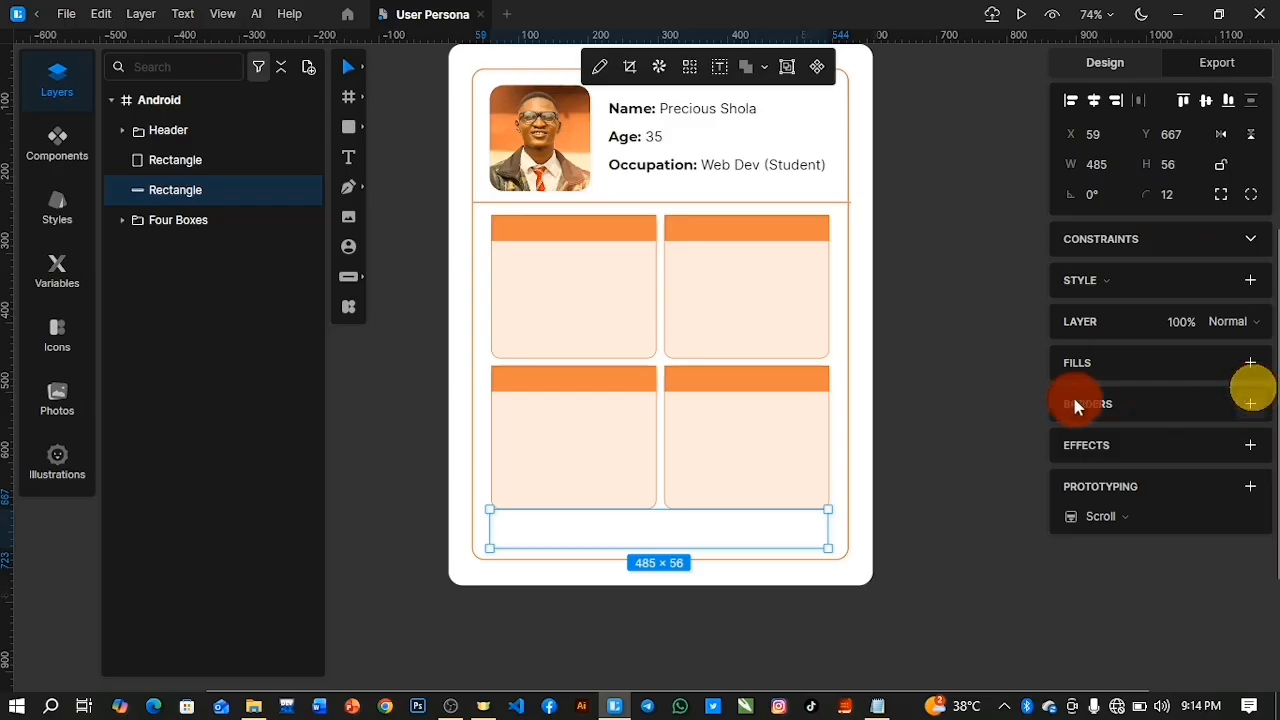
{"action": "left_click", "coordinate": [1252, 405]}
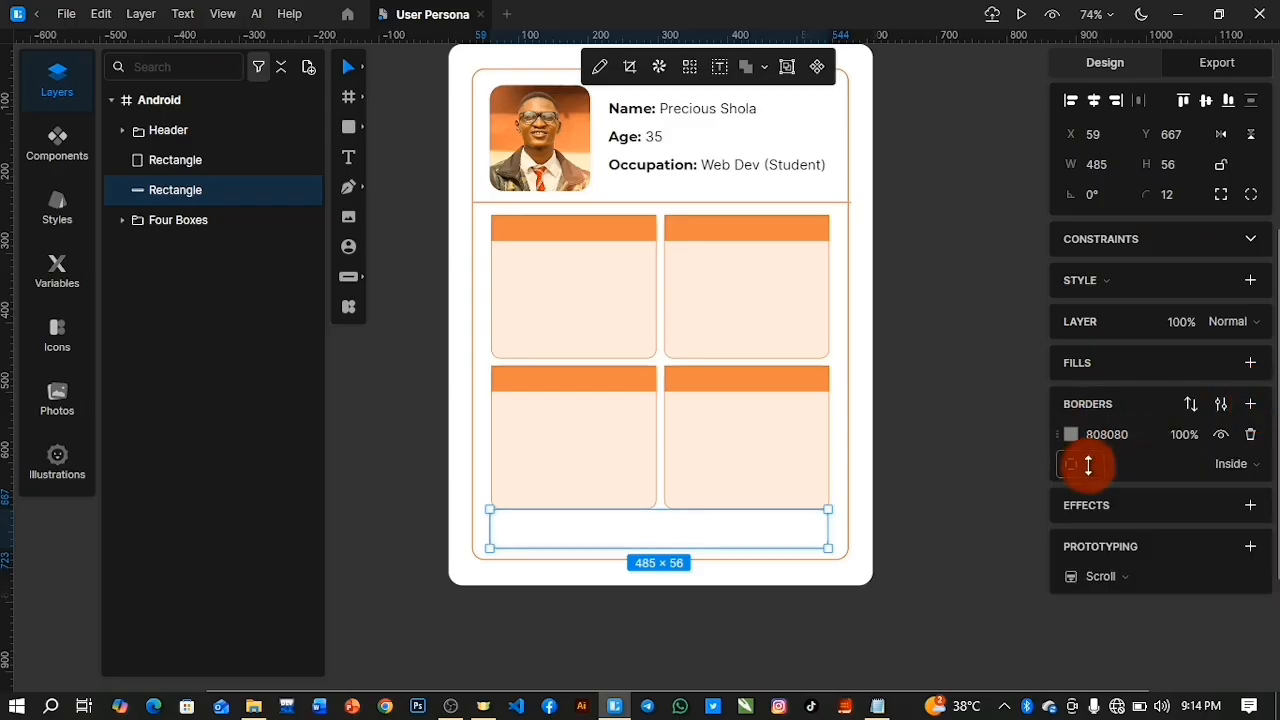
{"action": "left_click_drag", "start_coordinate": [1097, 463], "coordinate": [1103, 463]}
{"action": "left_click", "coordinate": [1071, 434]}
{"action": "left_click", "coordinate": [851, 380]}
{"action": "left_click", "coordinate": [746, 374]}
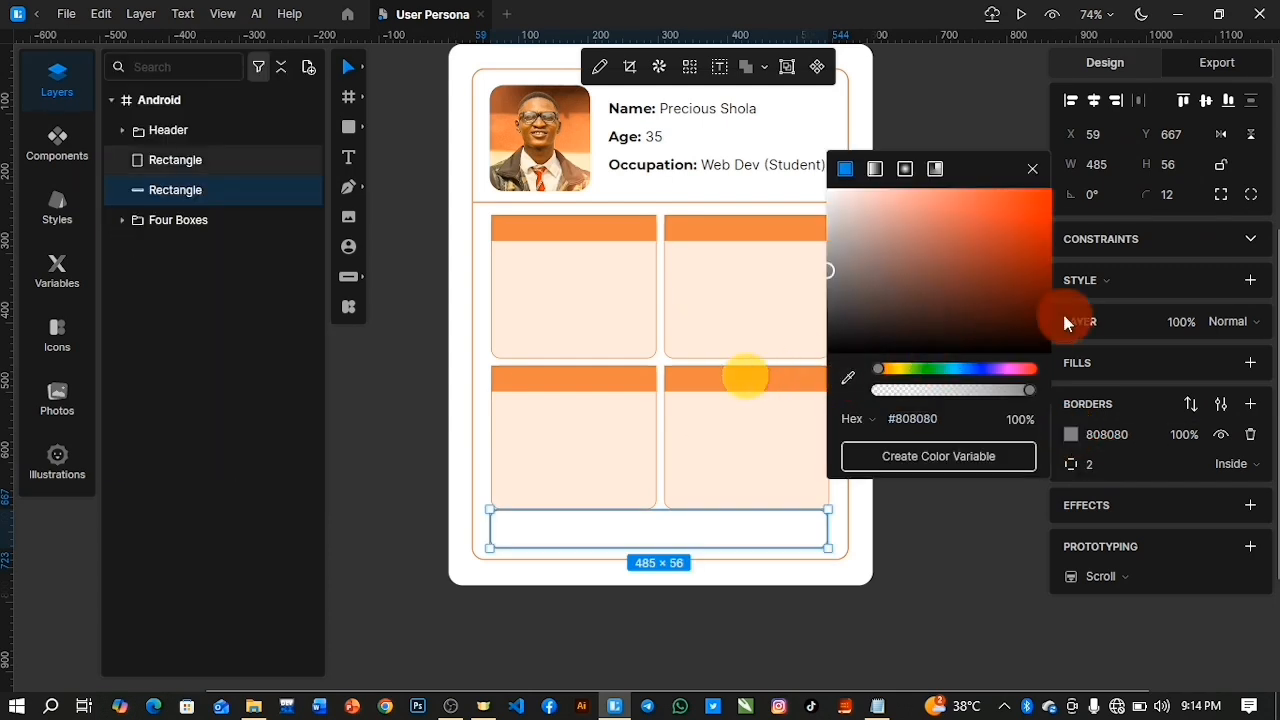
{"action": "left_click", "coordinate": [1031, 174]}
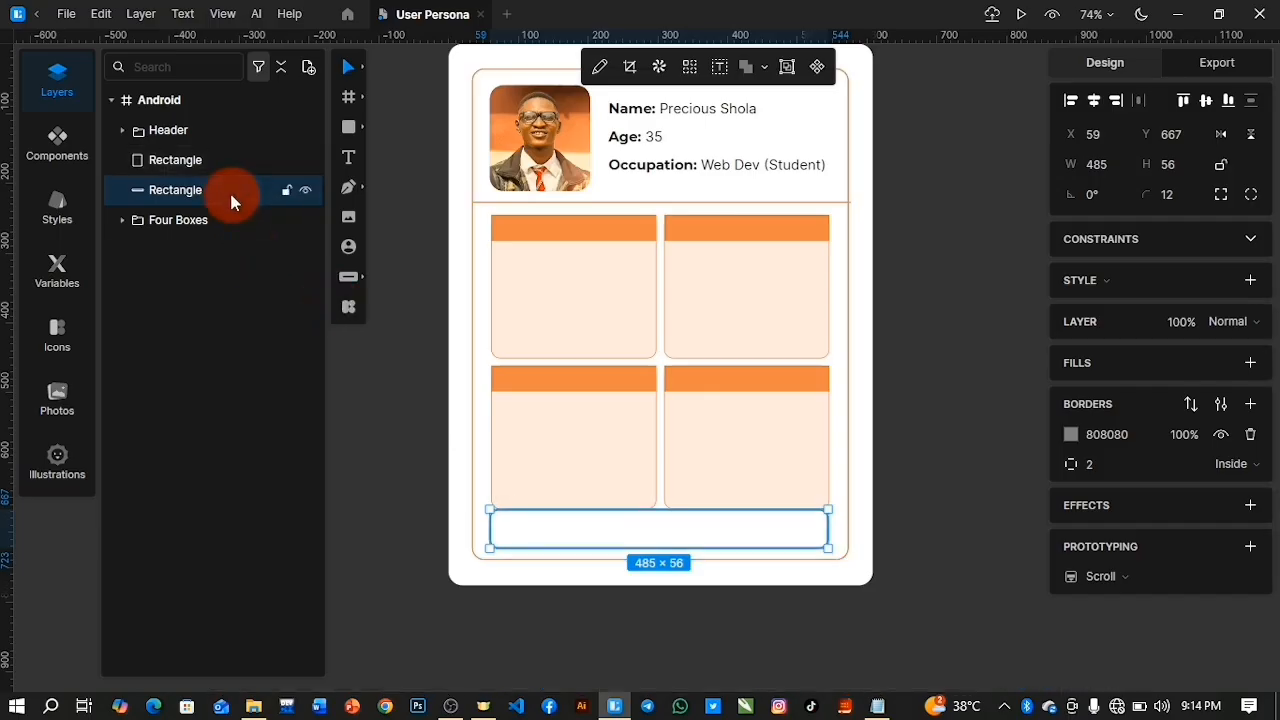
Move the bottom rectangle to about X 61, Y 685 and reduce its height to about 39
{"action": "left_click_drag", "start_coordinate": [673, 536], "coordinate": [678, 556]}
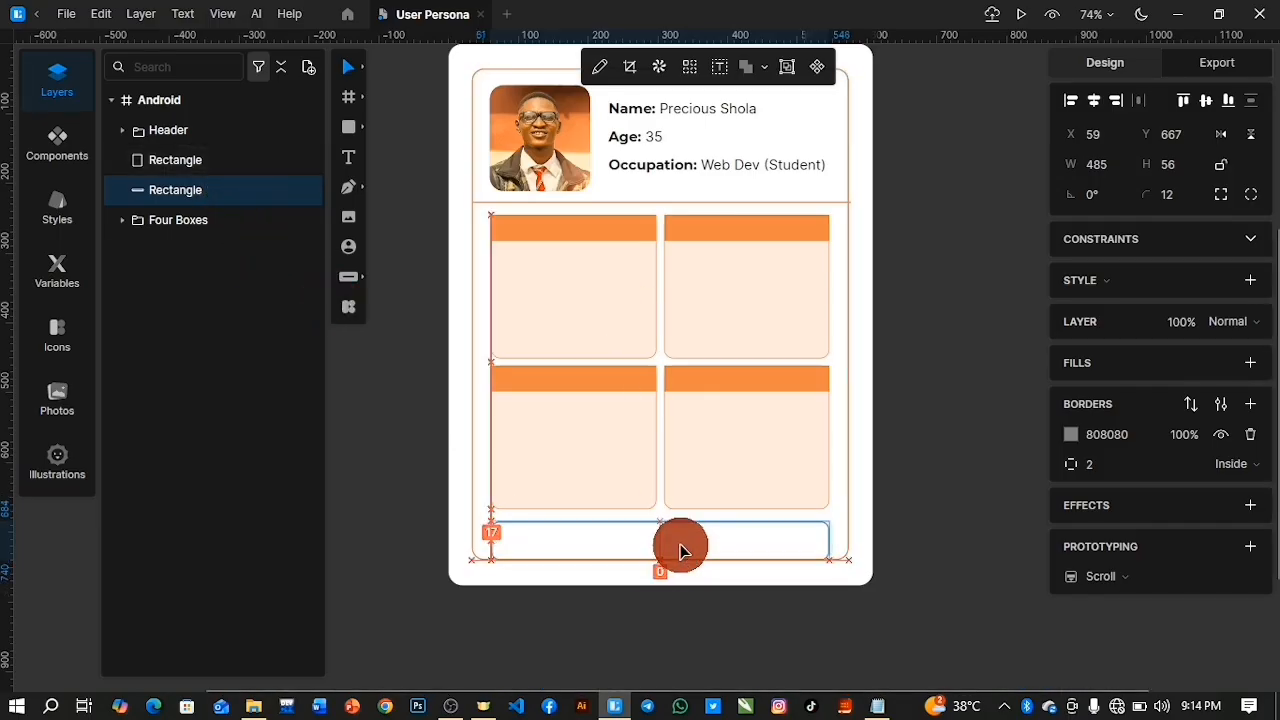
{"action": "left_click", "coordinate": [667, 516]}
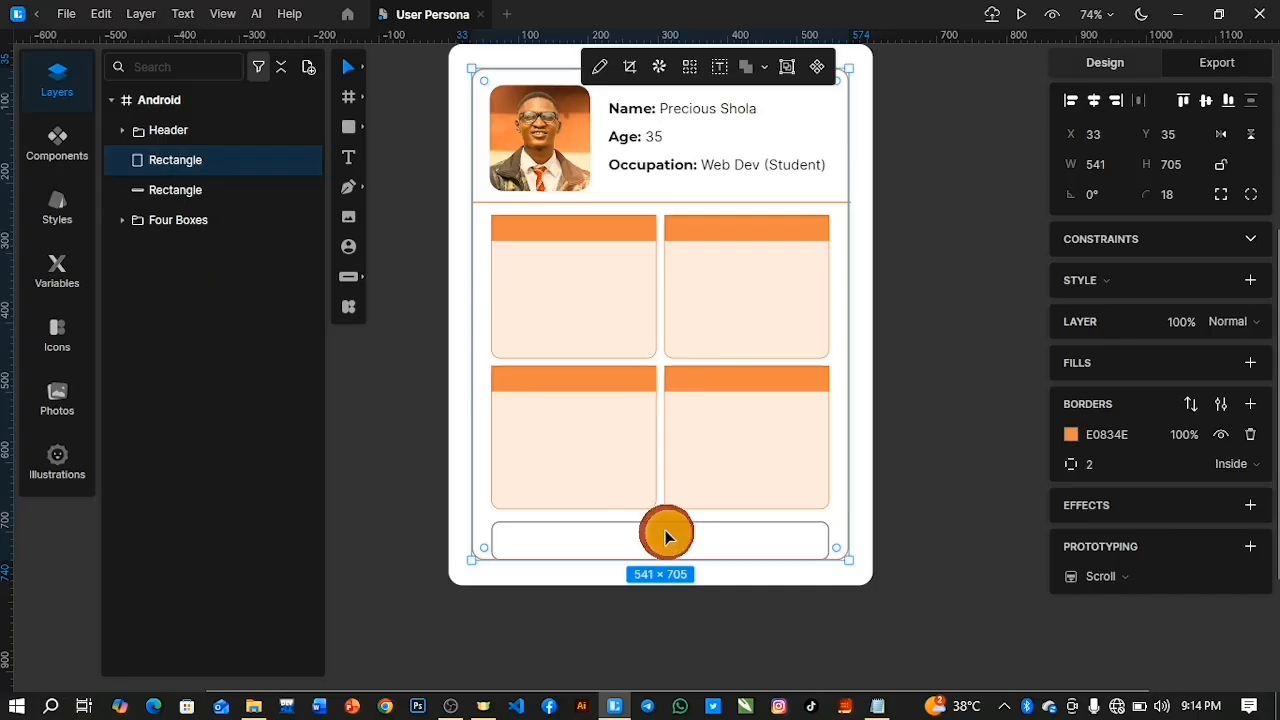
{"action": "left_click", "coordinate": [971, 522]}
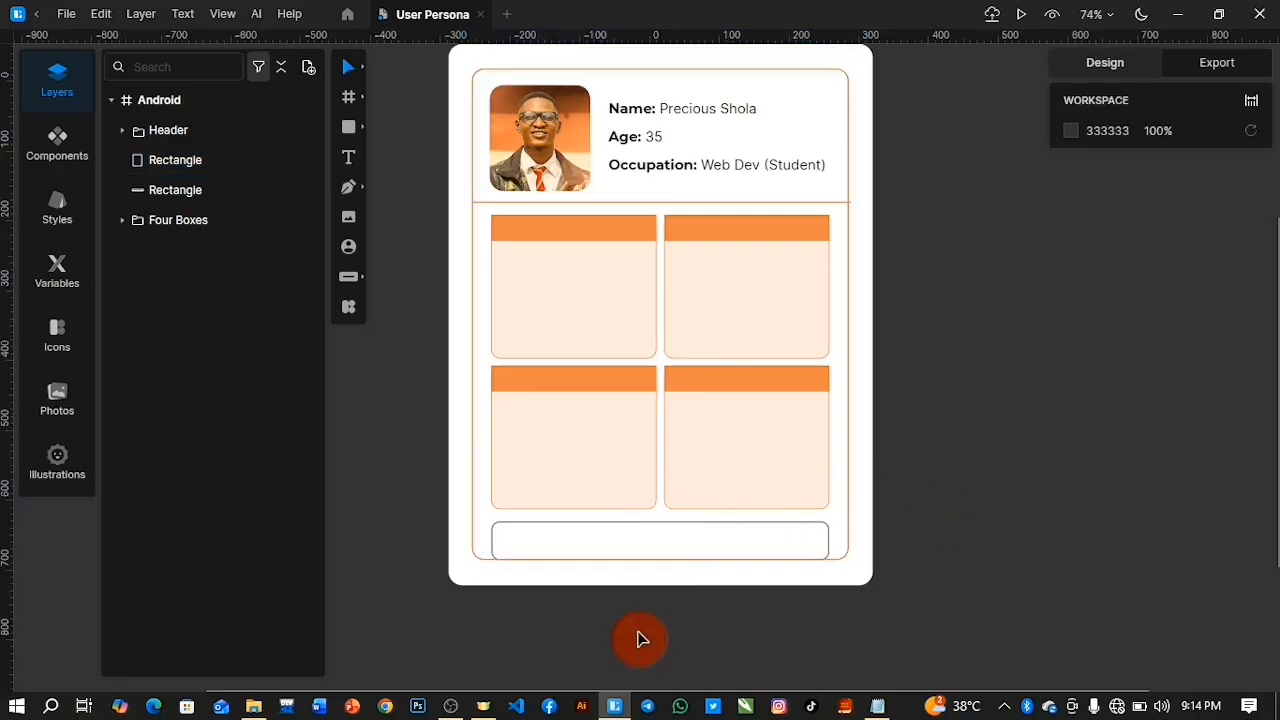
{"action": "left_click", "coordinate": [606, 540]}
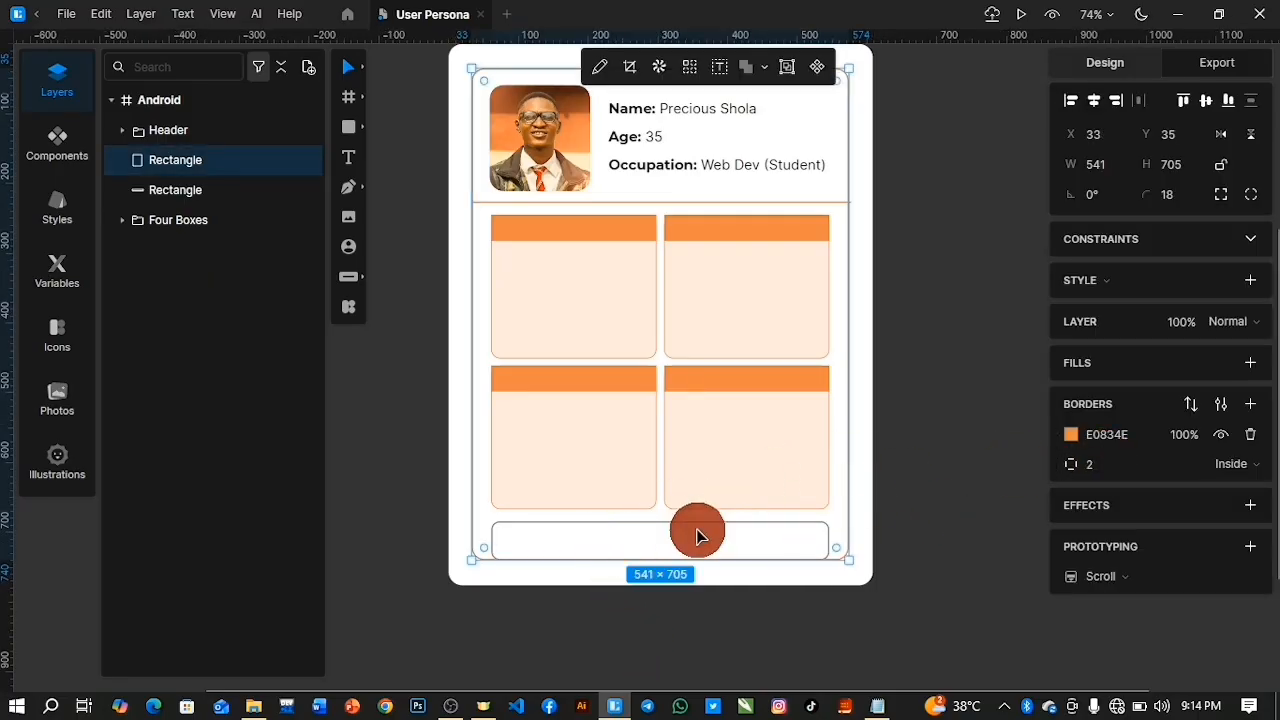
{"action": "left_click", "coordinate": [212, 188]}
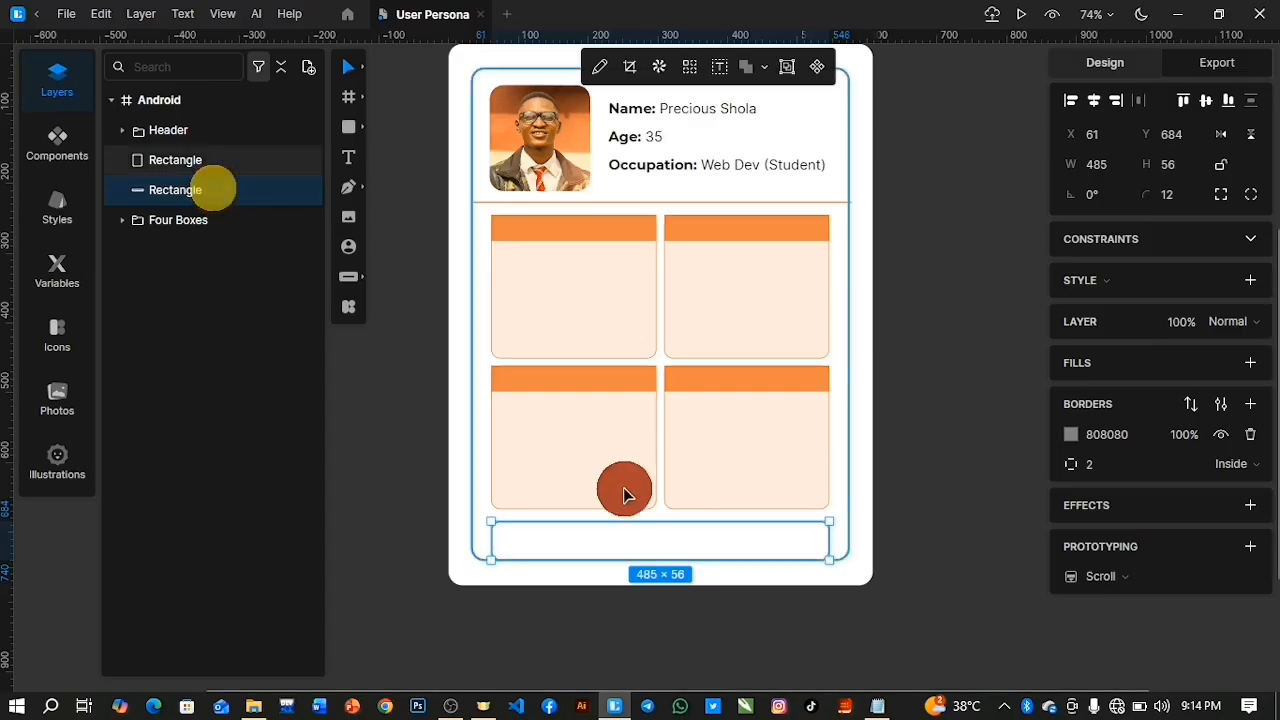
{"action": "left_click_drag", "start_coordinate": [637, 522], "coordinate": [850, 492]}
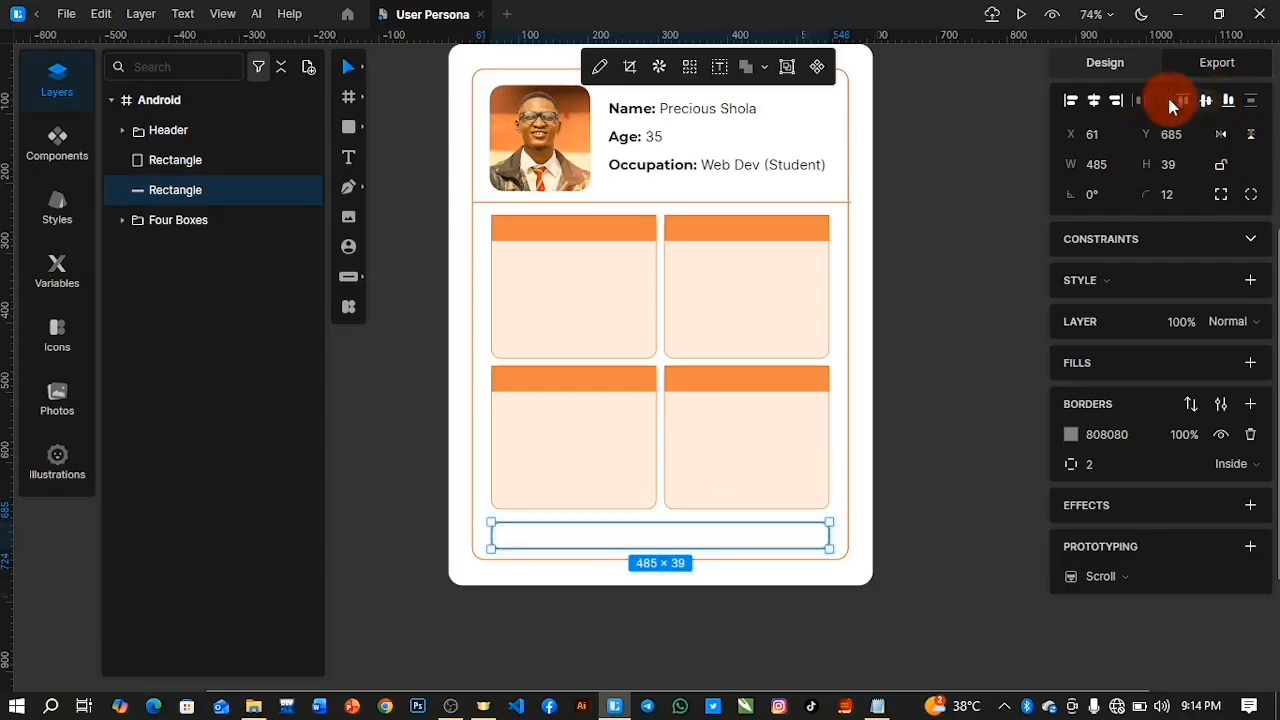
{"action": "left_click", "coordinate": [912, 550]}
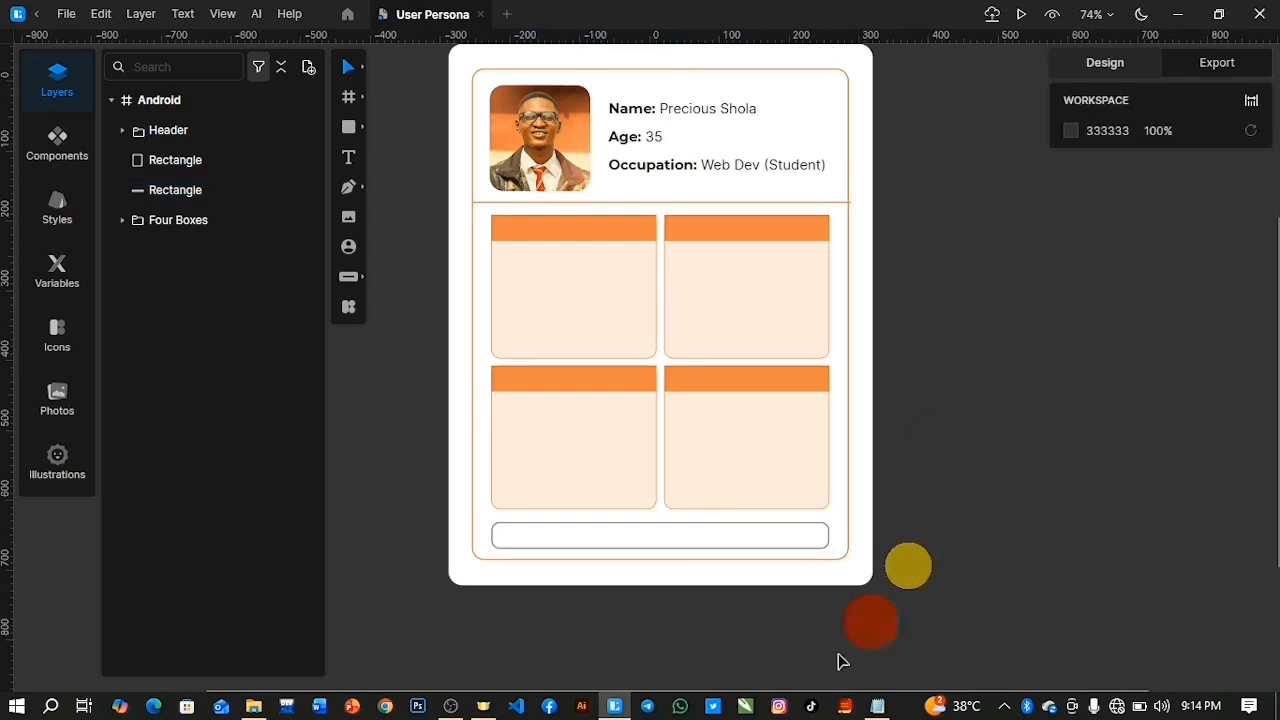
Recolour the bottom rectangle's border to E07B4C by sampling the orange of the card header bars
{"action": "left_click", "coordinate": [735, 548]}
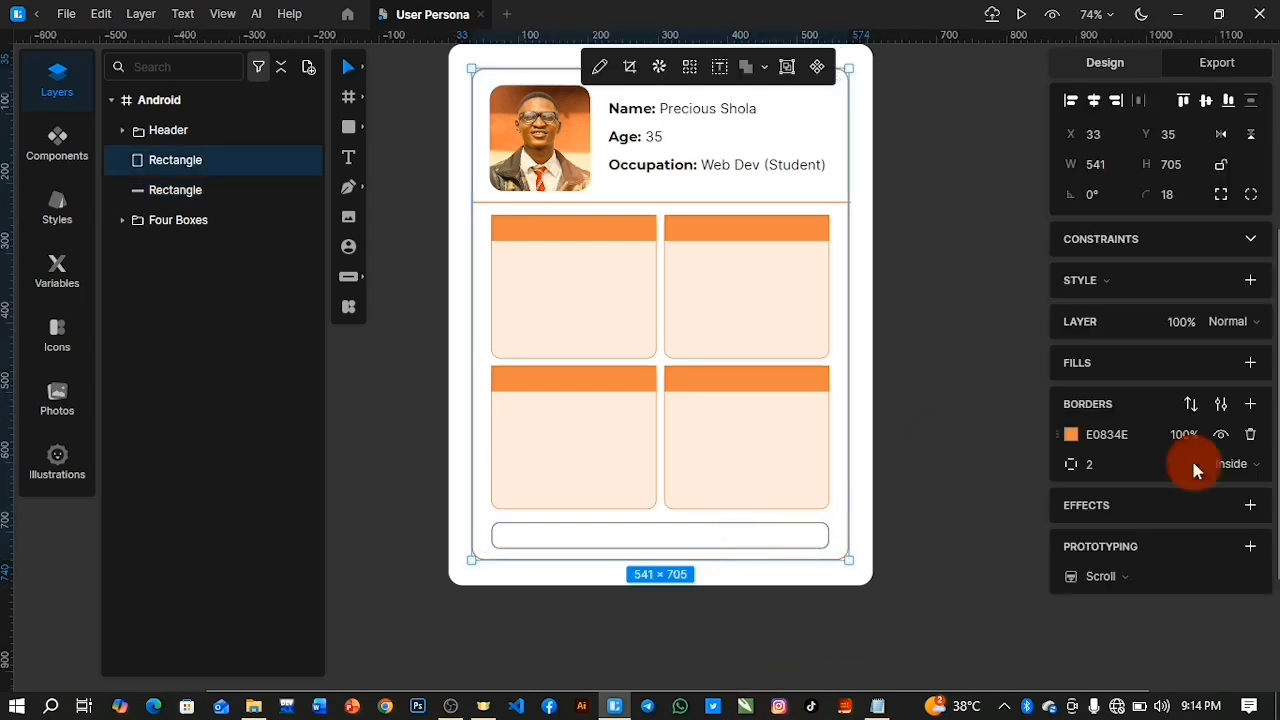
{"action": "left_click_drag", "start_coordinate": [1094, 464], "coordinate": [1112, 498]}
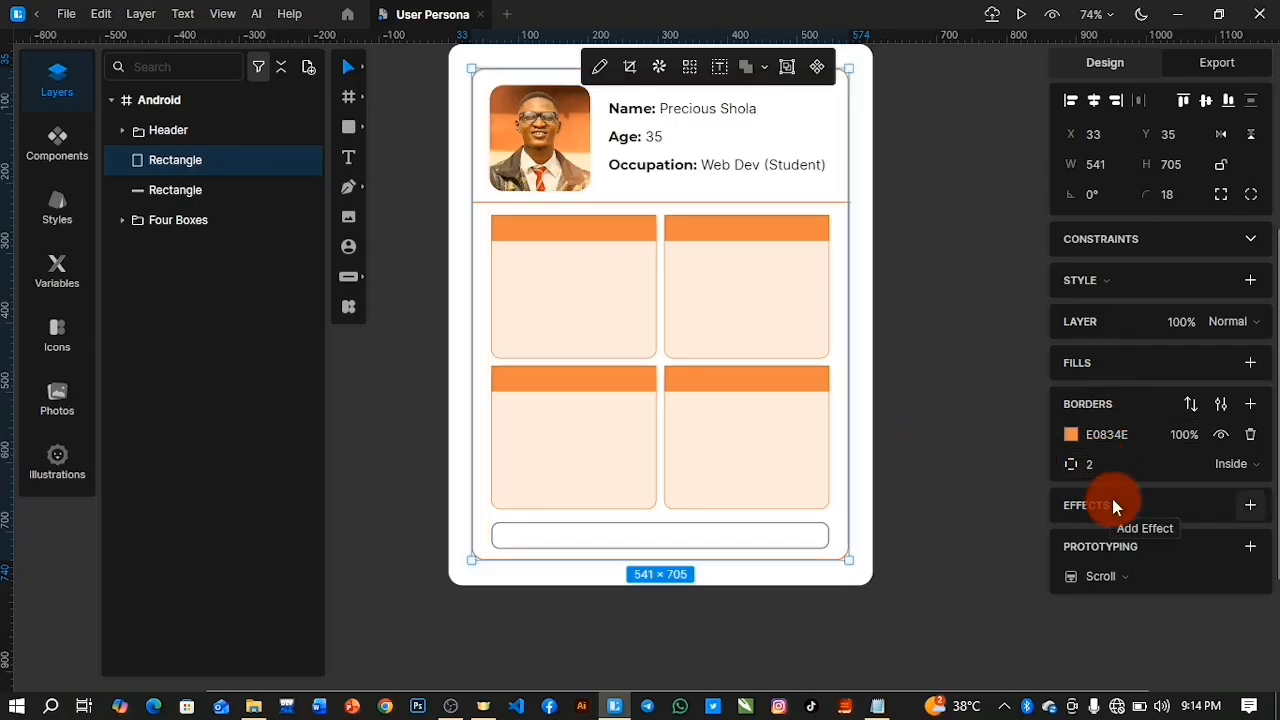
{"action": "left_click", "coordinate": [235, 188]}
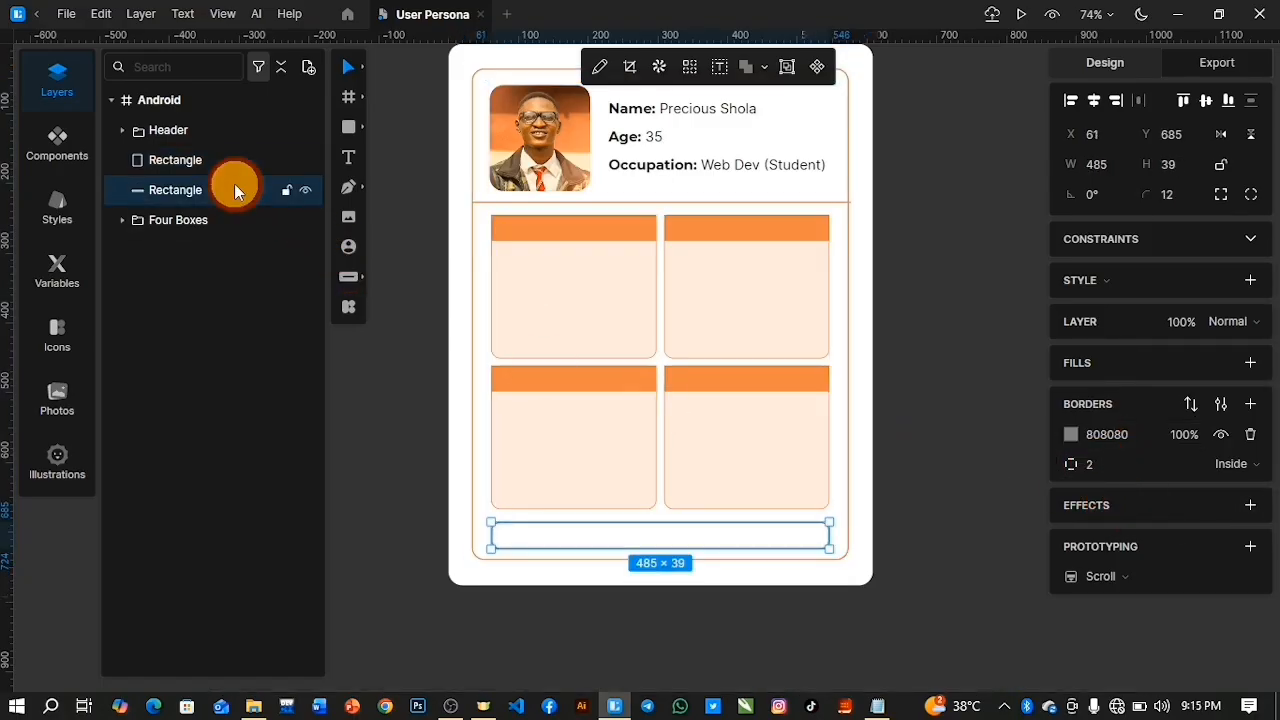
{"action": "left_click", "coordinate": [1070, 434]}
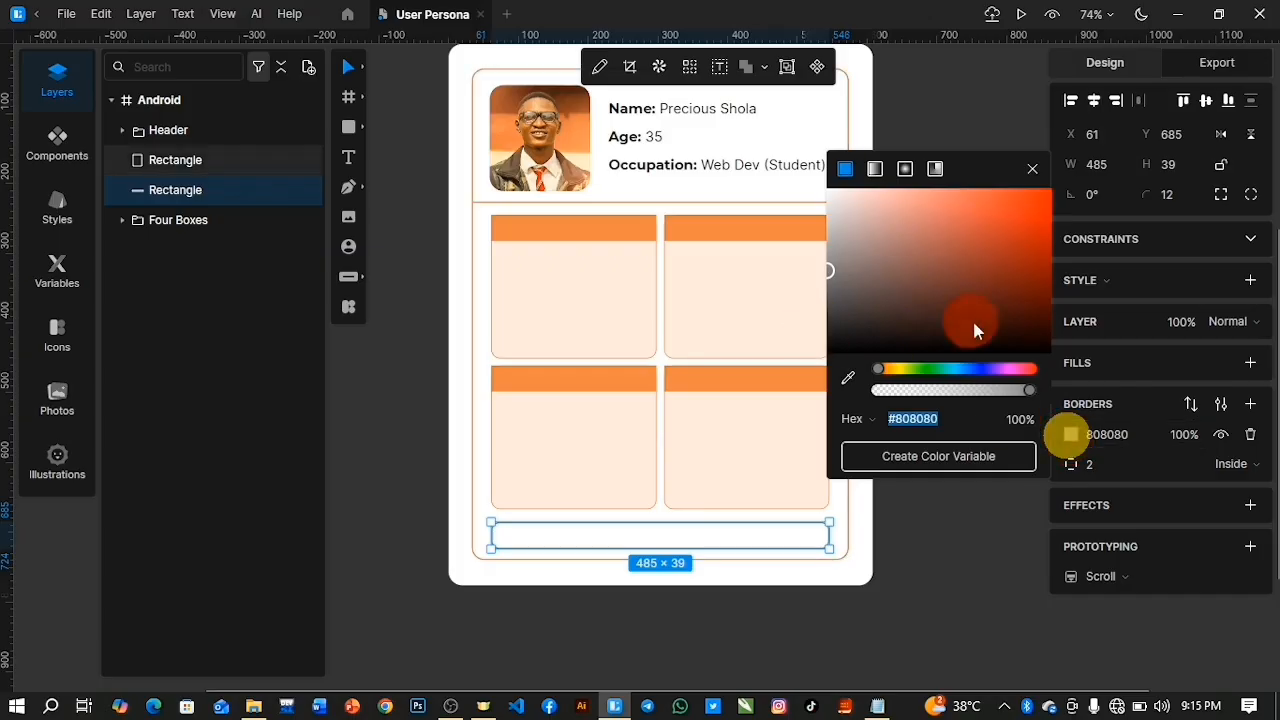
{"action": "left_click", "coordinate": [850, 380]}
{"action": "left_click", "coordinate": [640, 368]}
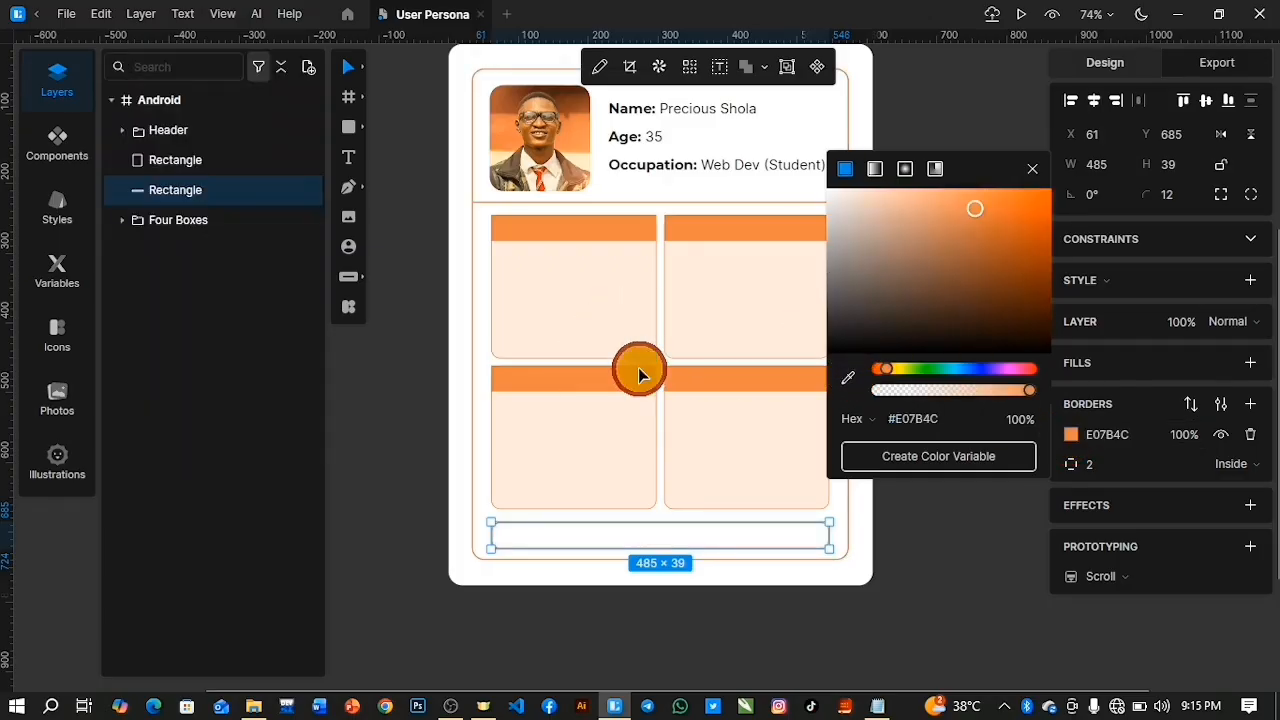
{"action": "left_click", "coordinate": [1037, 173]}
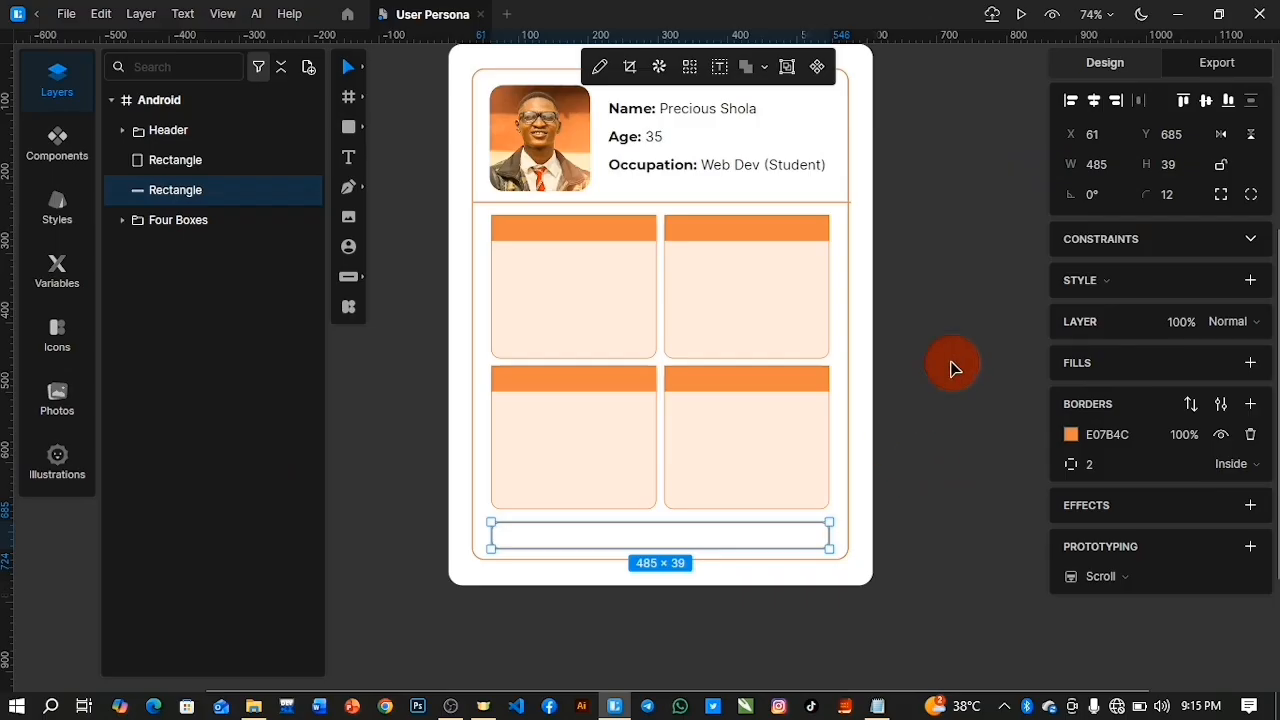
{"action": "left_click", "coordinate": [948, 500]}
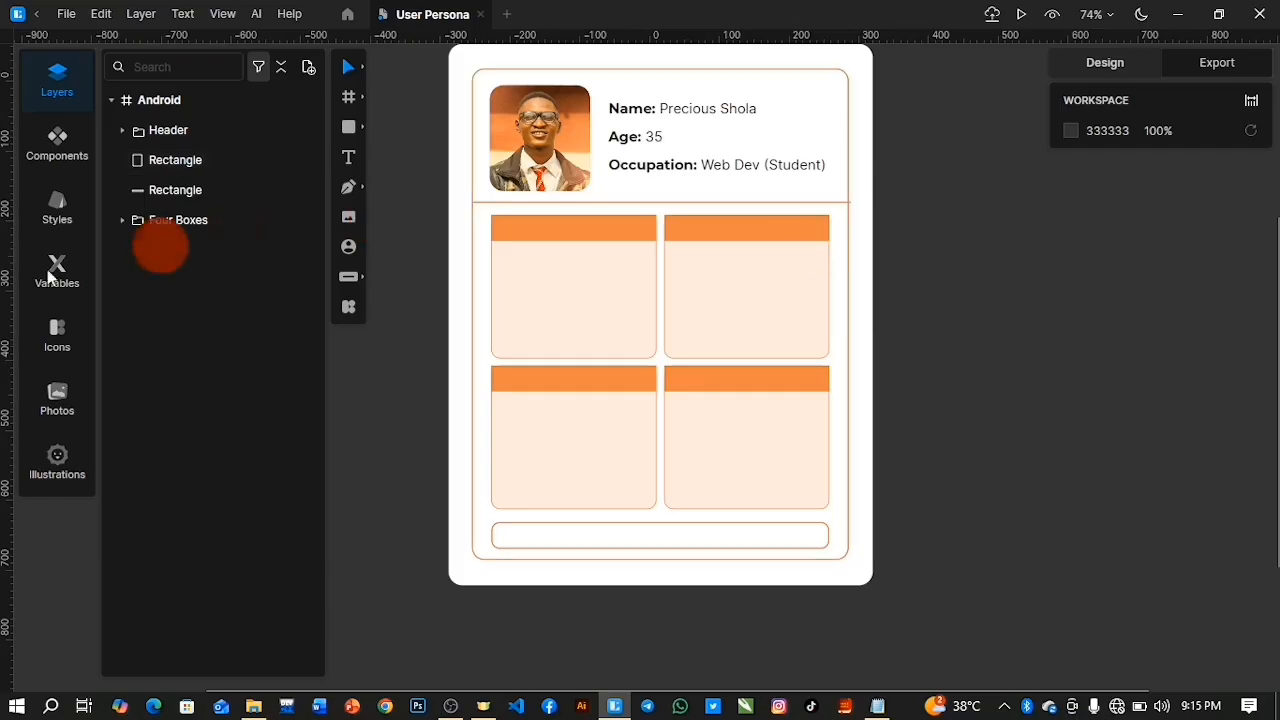
Place vertical guides along the cards' left and right edges and nudge the Header group right to X 62
{"action": "left_click_drag", "start_coordinate": [5, 275], "coordinate": [490, 273]}
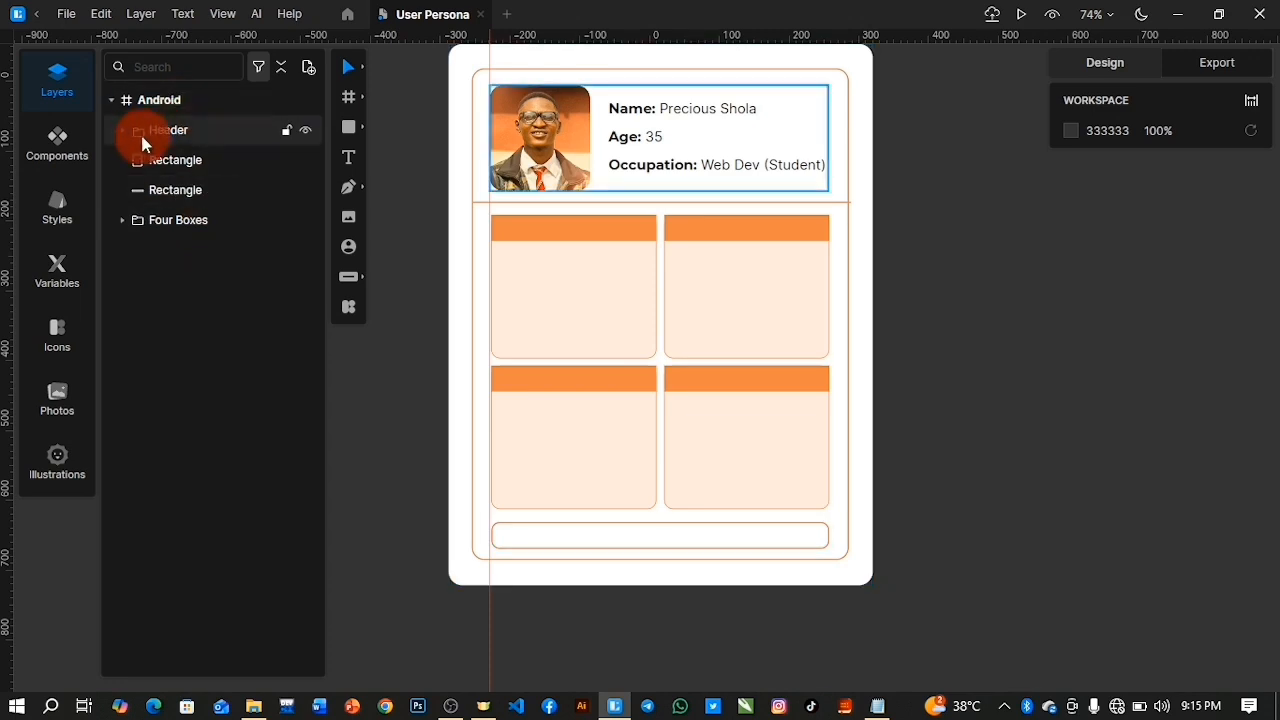
{"action": "left_click", "coordinate": [178, 131]}
{"action": "key", "text": "Right"}
{"action": "key", "text": "Right"}
{"action": "key", "text": "Right"}
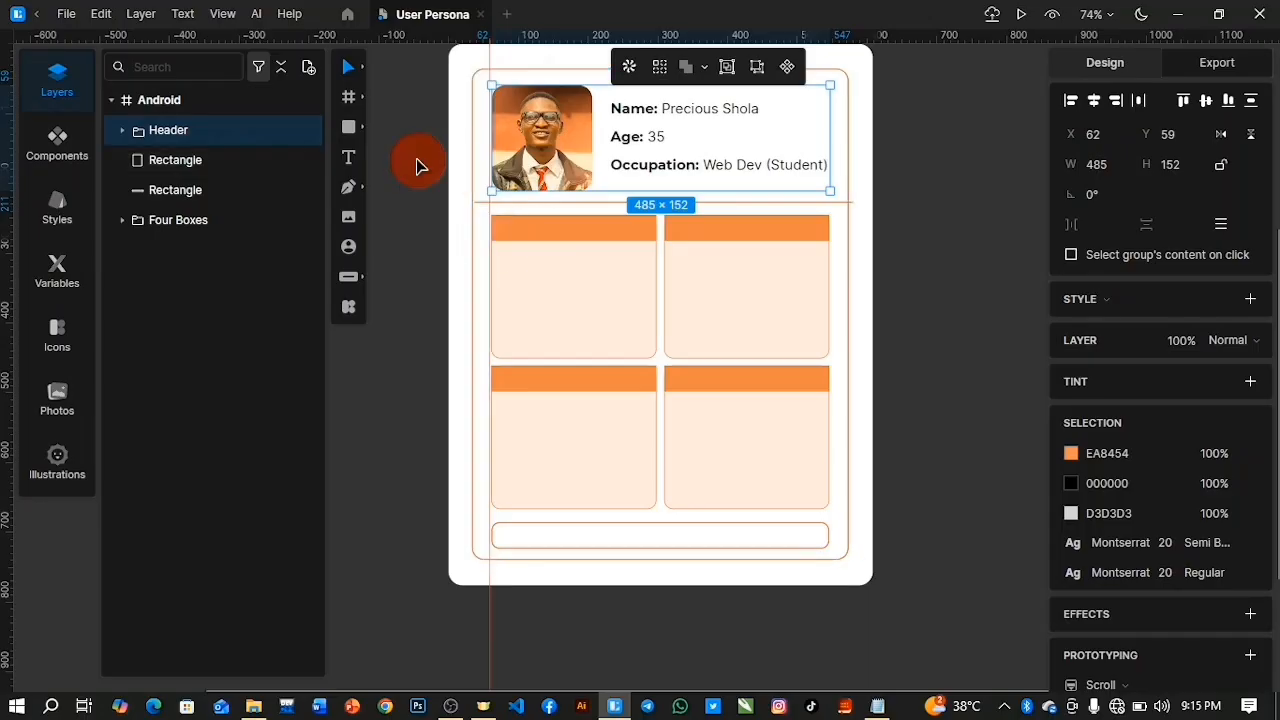
{"action": "left_click_drag", "start_coordinate": [491, 209], "coordinate": [494, 248]}
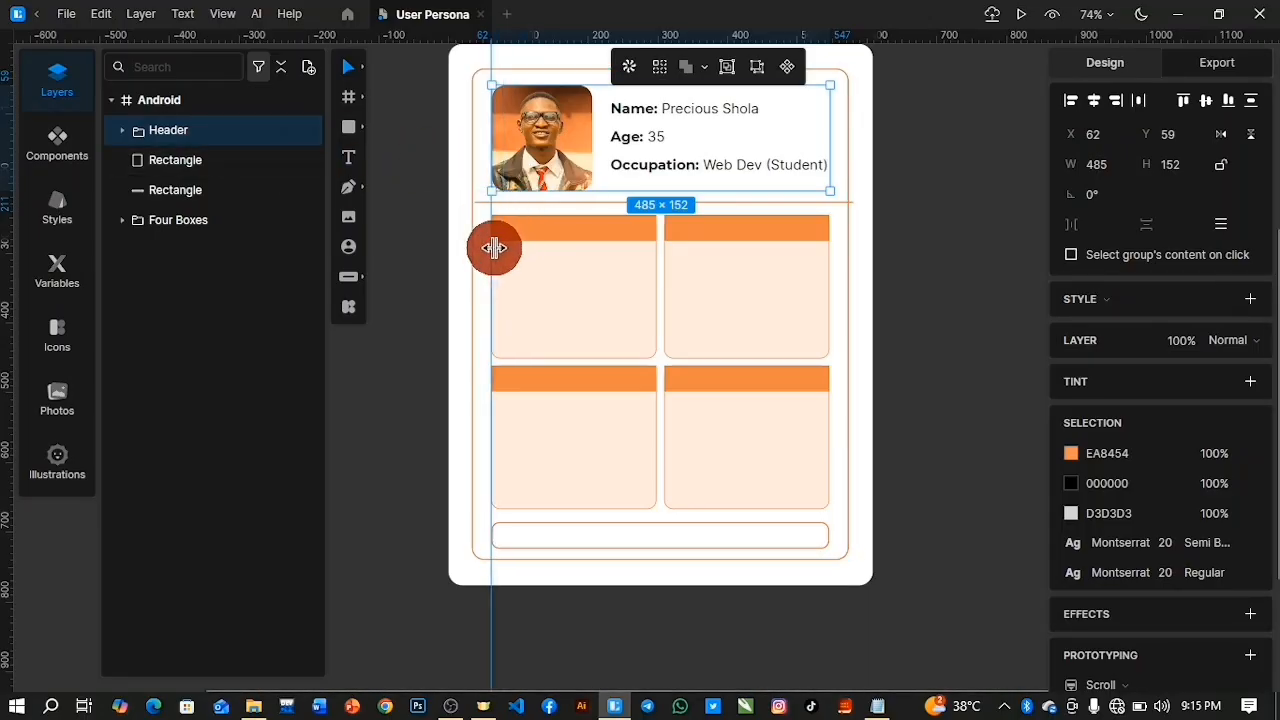
{"action": "left_click_drag", "start_coordinate": [8, 237], "coordinate": [836, 313]}
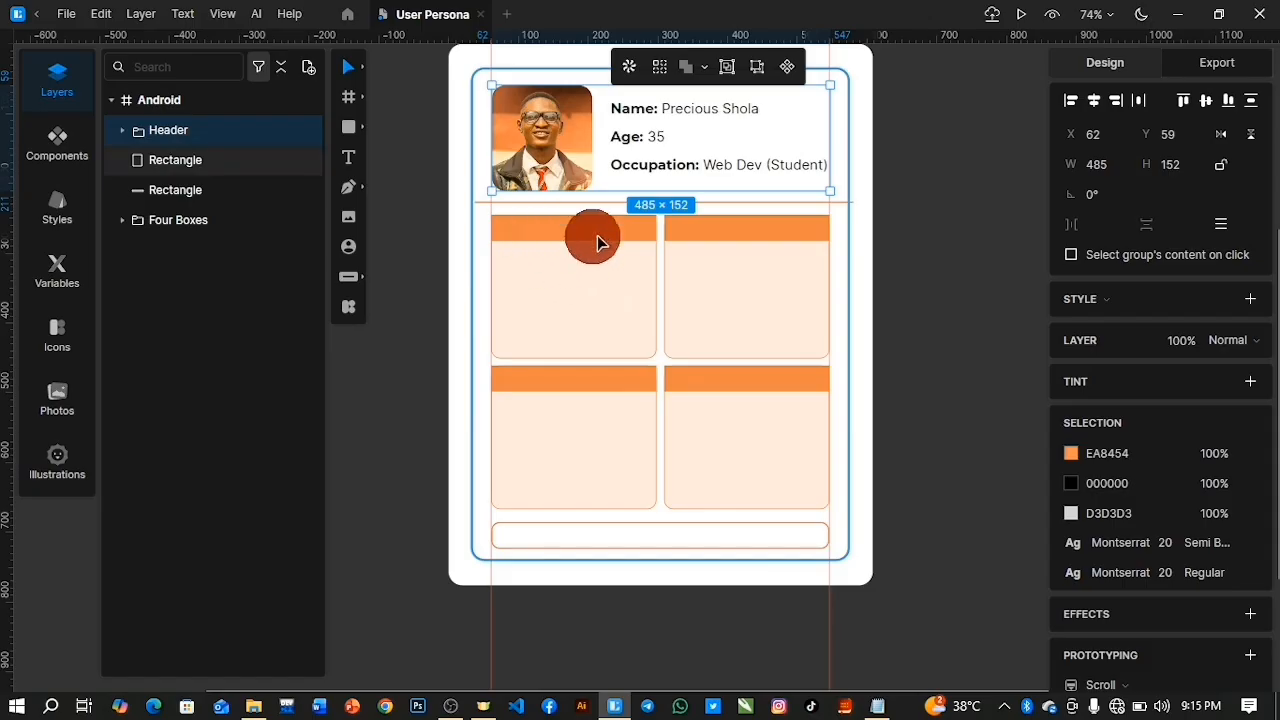
Expand the Four Boxes and Box one groups and select Box one's orange header rectangle
{"action": "left_click", "coordinate": [122, 220]}
{"action": "left_click", "coordinate": [158, 337]}
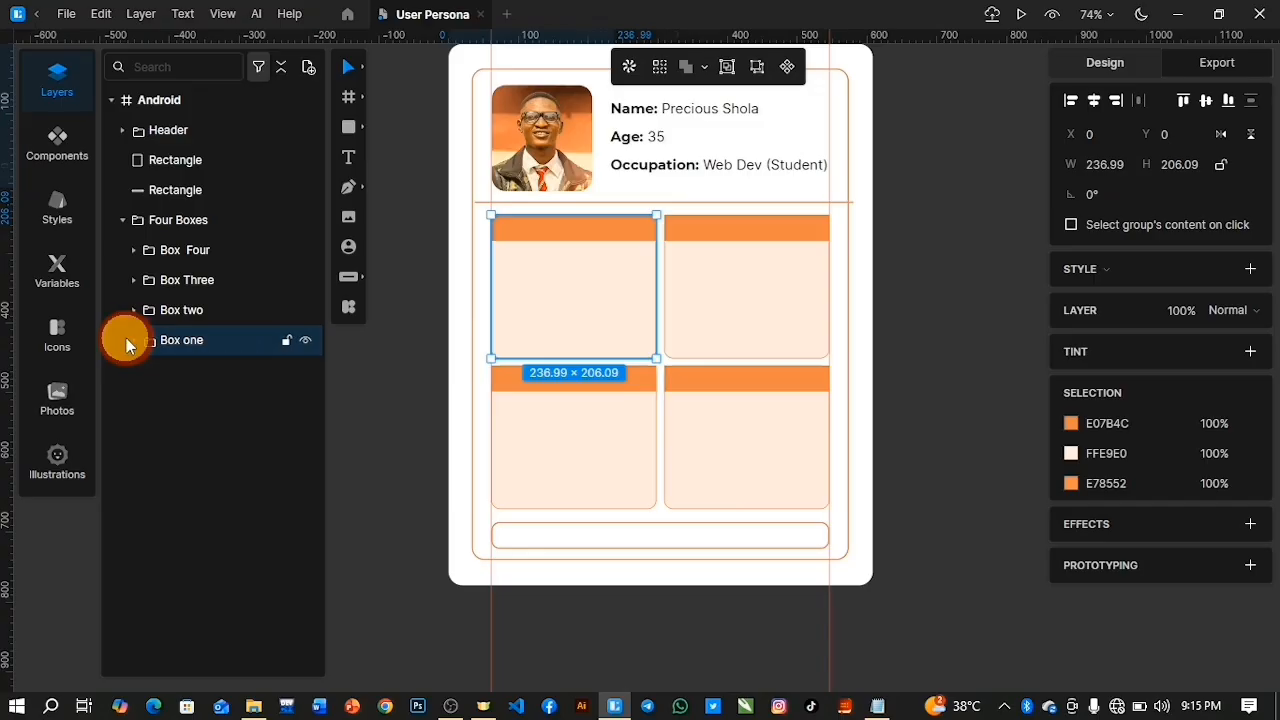
{"action": "left_click", "coordinate": [132, 342]}
{"action": "left_click", "coordinate": [225, 373]}
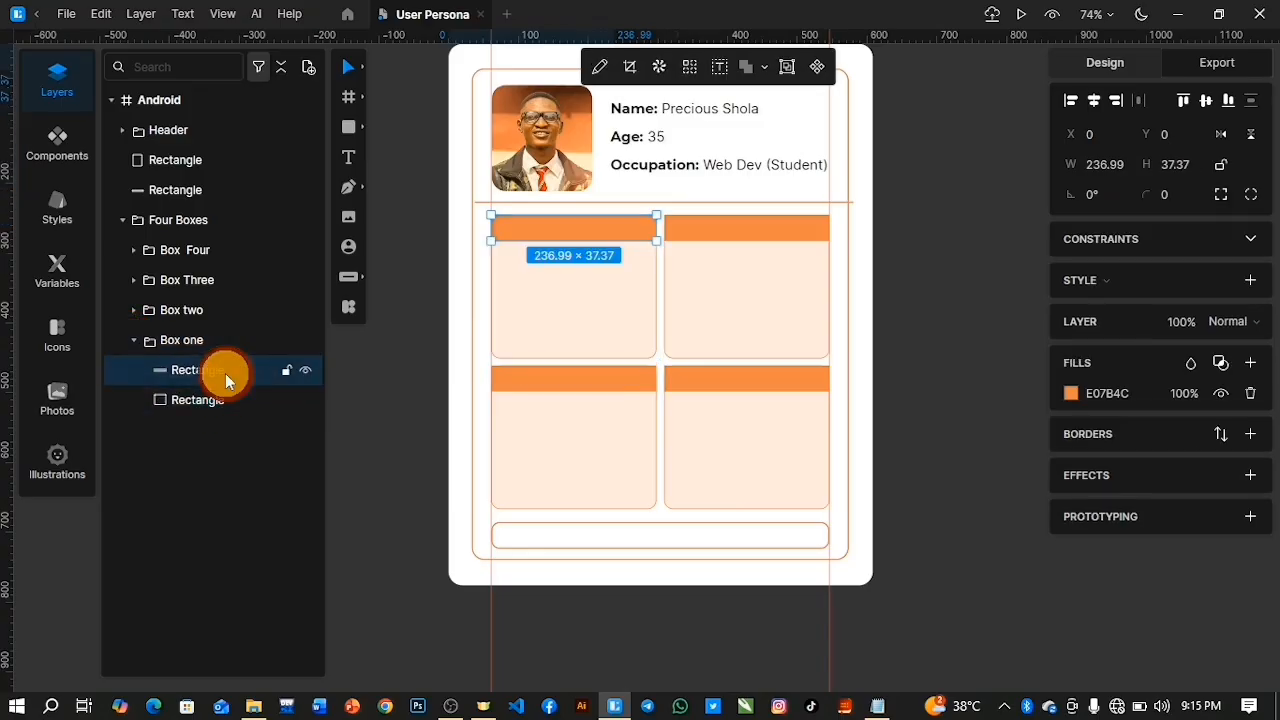
{"action": "left_click", "coordinate": [348, 157]}
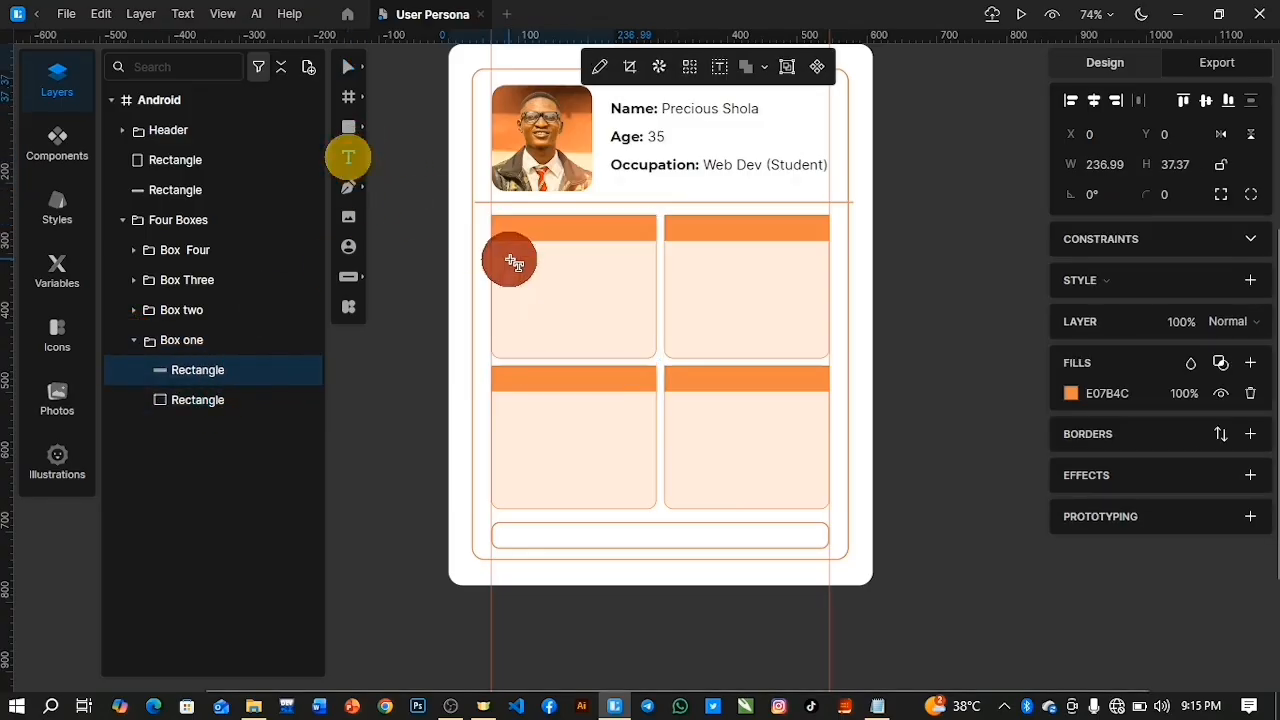
{"action": "left_click_drag", "start_coordinate": [499, 221], "coordinate": [570, 242]}
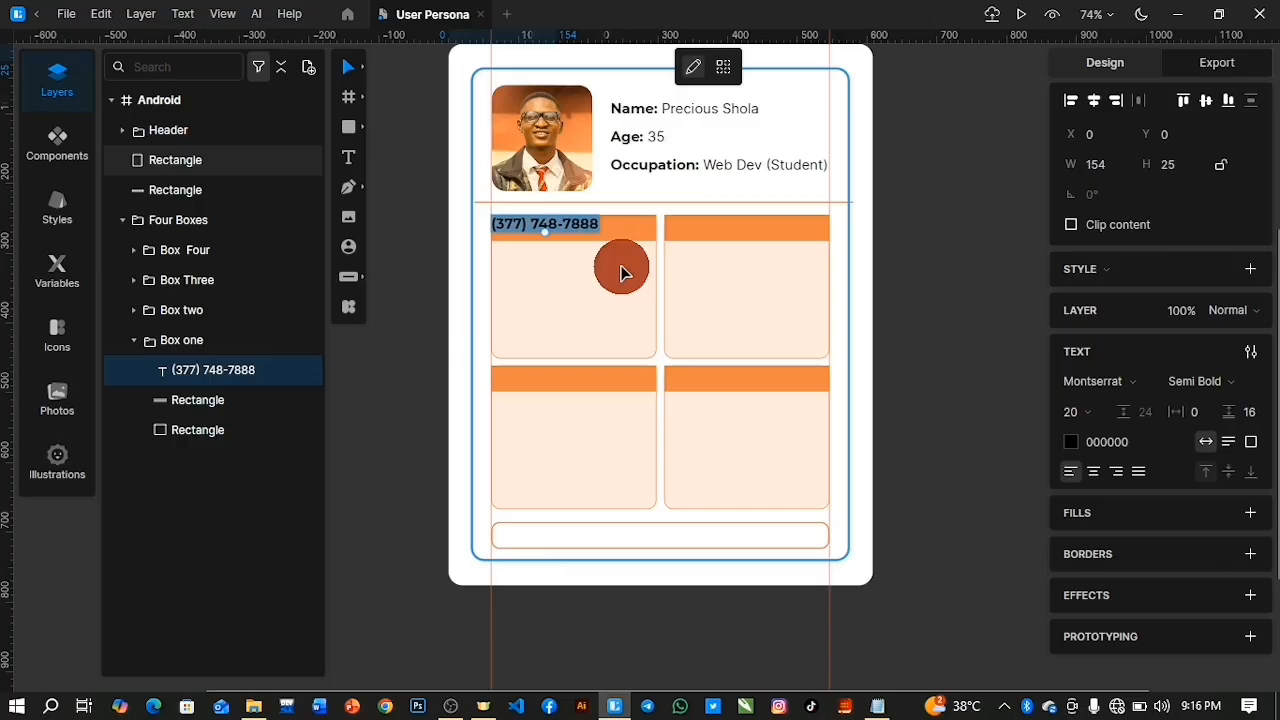
{"action": "key", "text": "ctrl+z"}
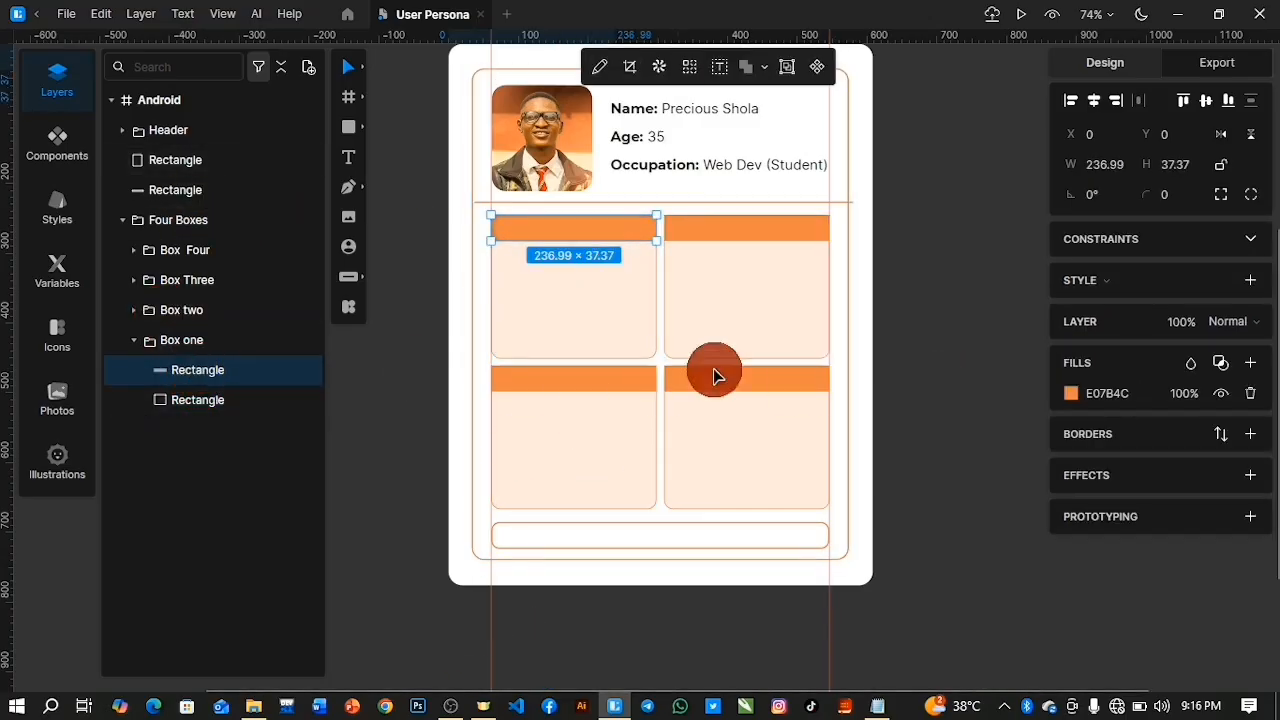
{"action": "left_click", "coordinate": [352, 164]}
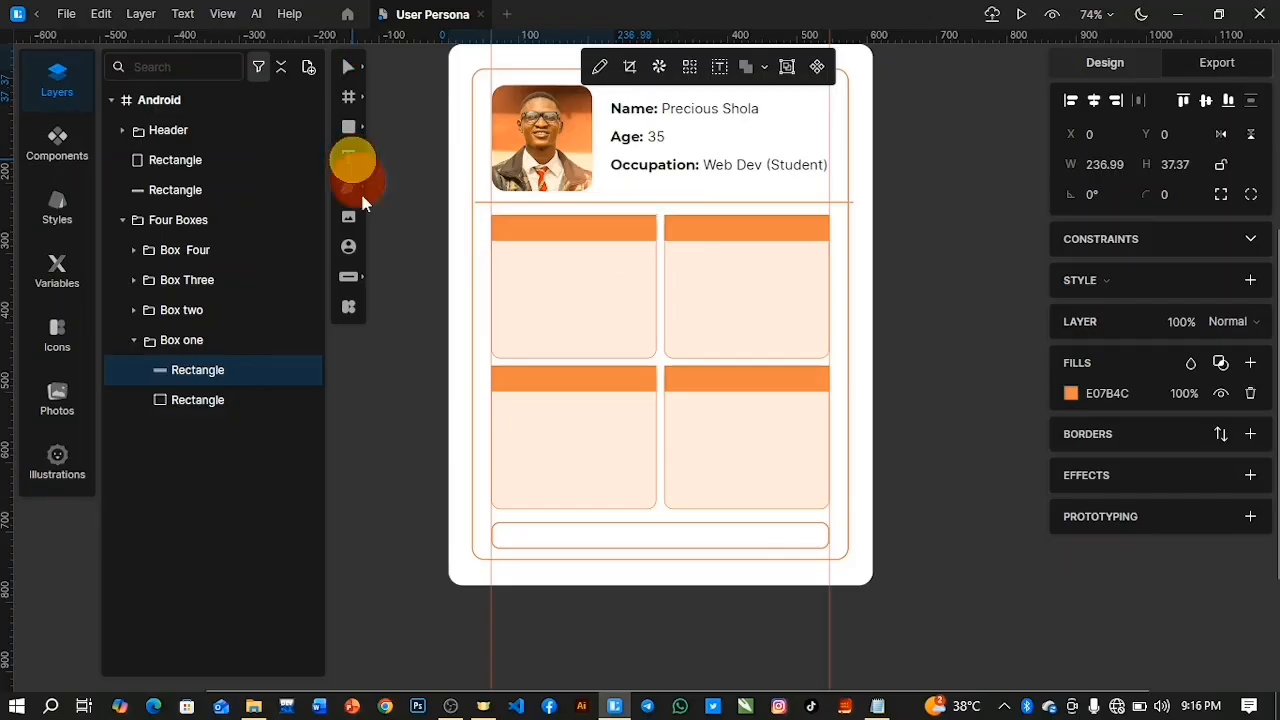
{"action": "left_click", "coordinate": [389, 400]}
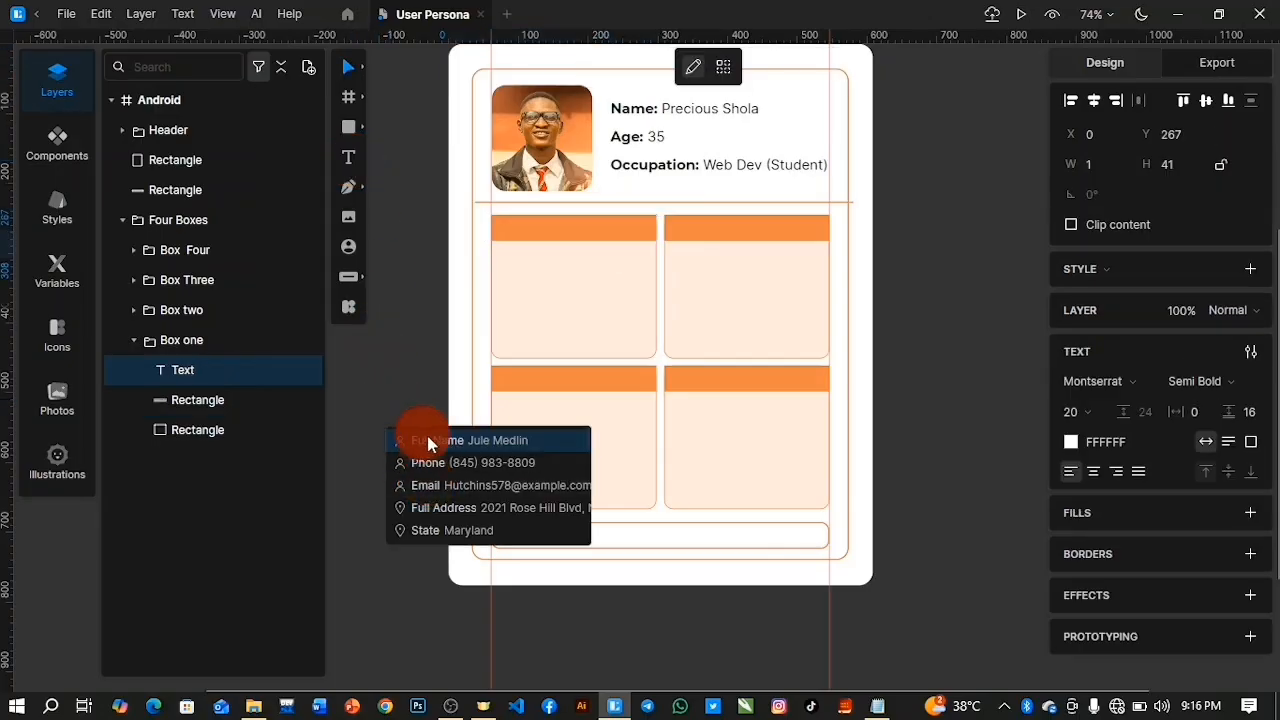
{"action": "left_click", "coordinate": [401, 399]}
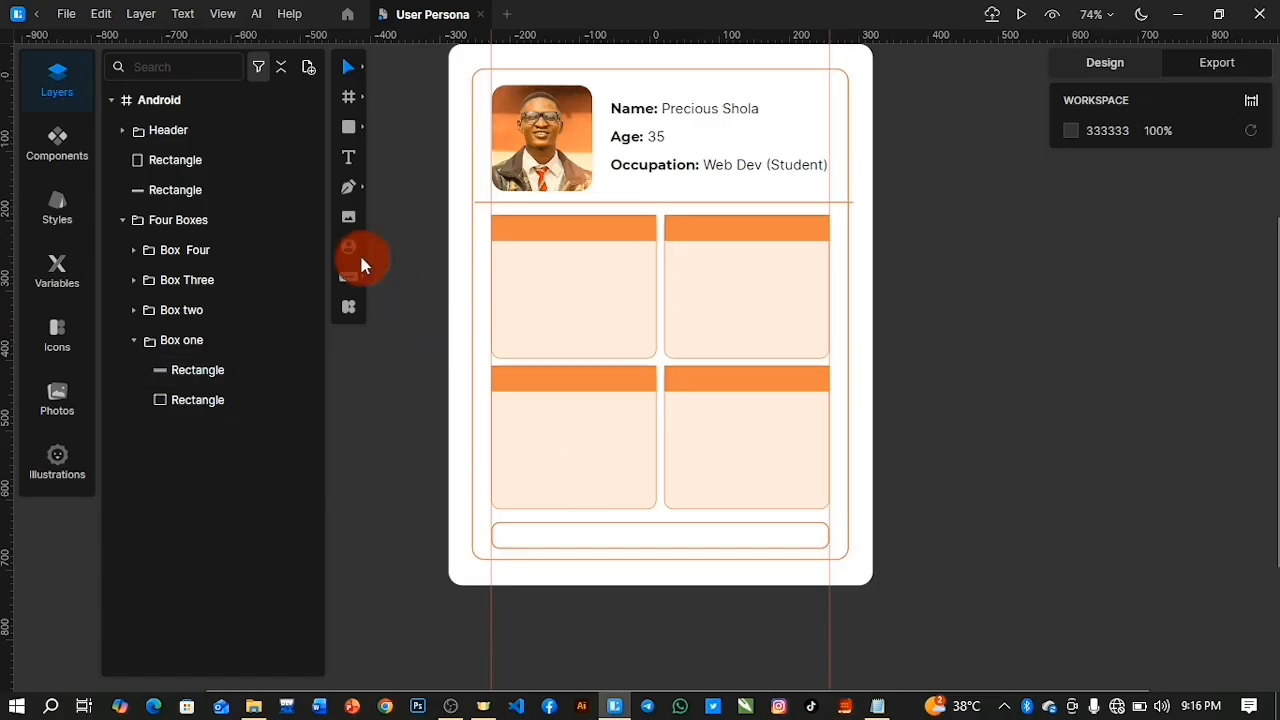
Add a new text layer inside the upper-left card, Box one
{"action": "left_click", "coordinate": [348, 158]}
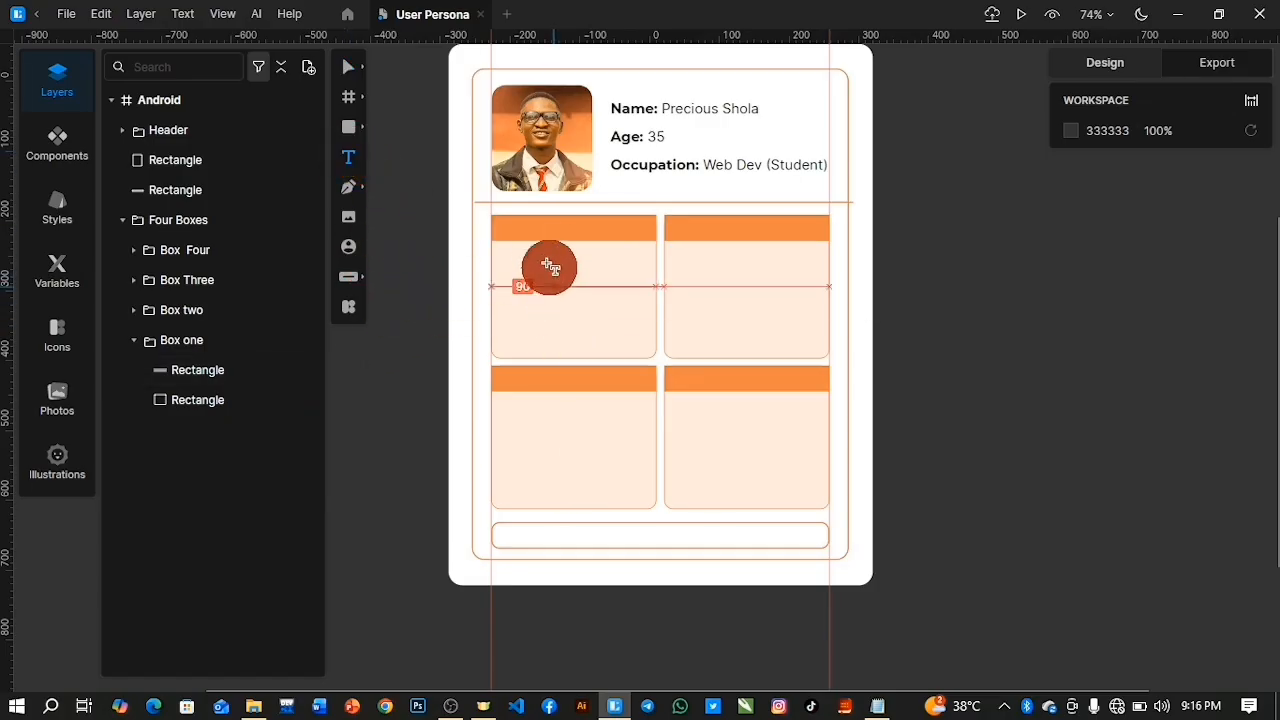
{"action": "left_click", "coordinate": [544, 278]}
{"action": "left_click", "coordinate": [548, 280]}
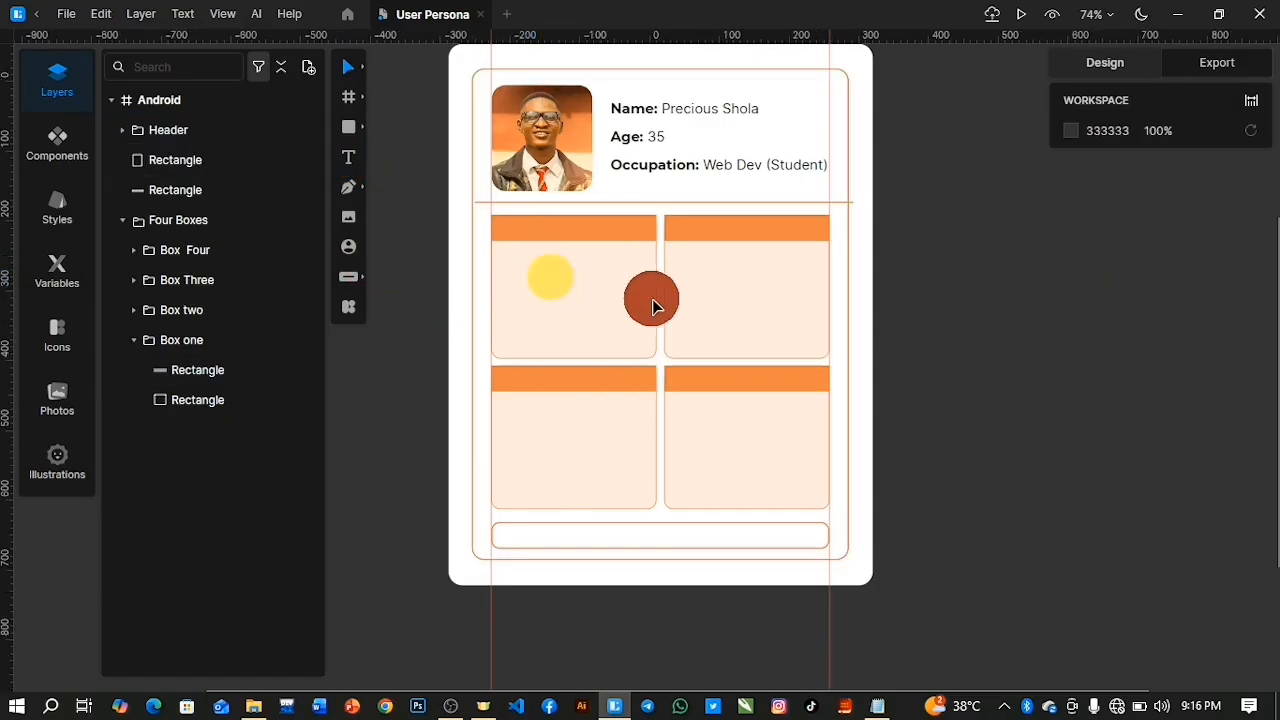
{"action": "left_click", "coordinate": [348, 158]}
{"action": "left_click", "coordinate": [557, 278]}
{"action": "left_click", "coordinate": [631, 326]}
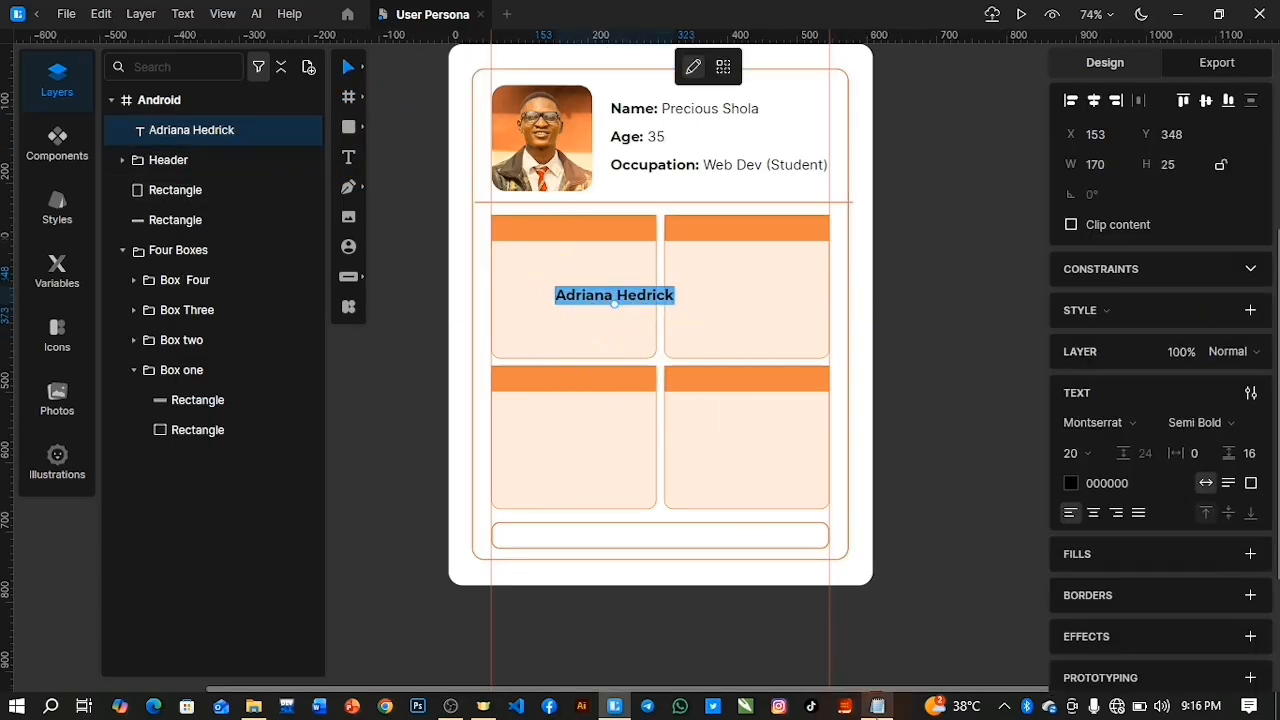
Copy the word "Background" from the User persona notes in Notepad and replace the new text layer's placeholder with it
{"action": "left_click", "coordinate": [877, 706]}
{"action": "left_click_drag", "start_coordinate": [1021, 292], "coordinate": [927, 299]}
{"action": "key", "text": "ctrl+c"}
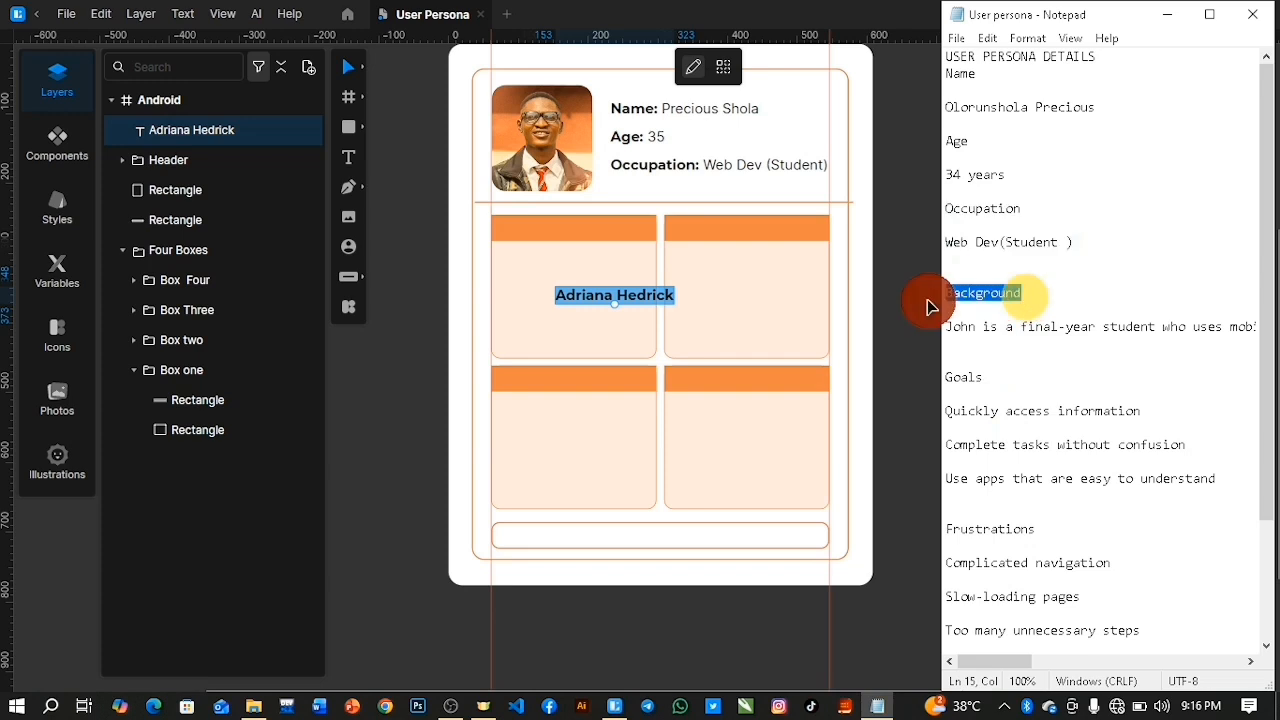
{"action": "left_click", "coordinate": [615, 295]}
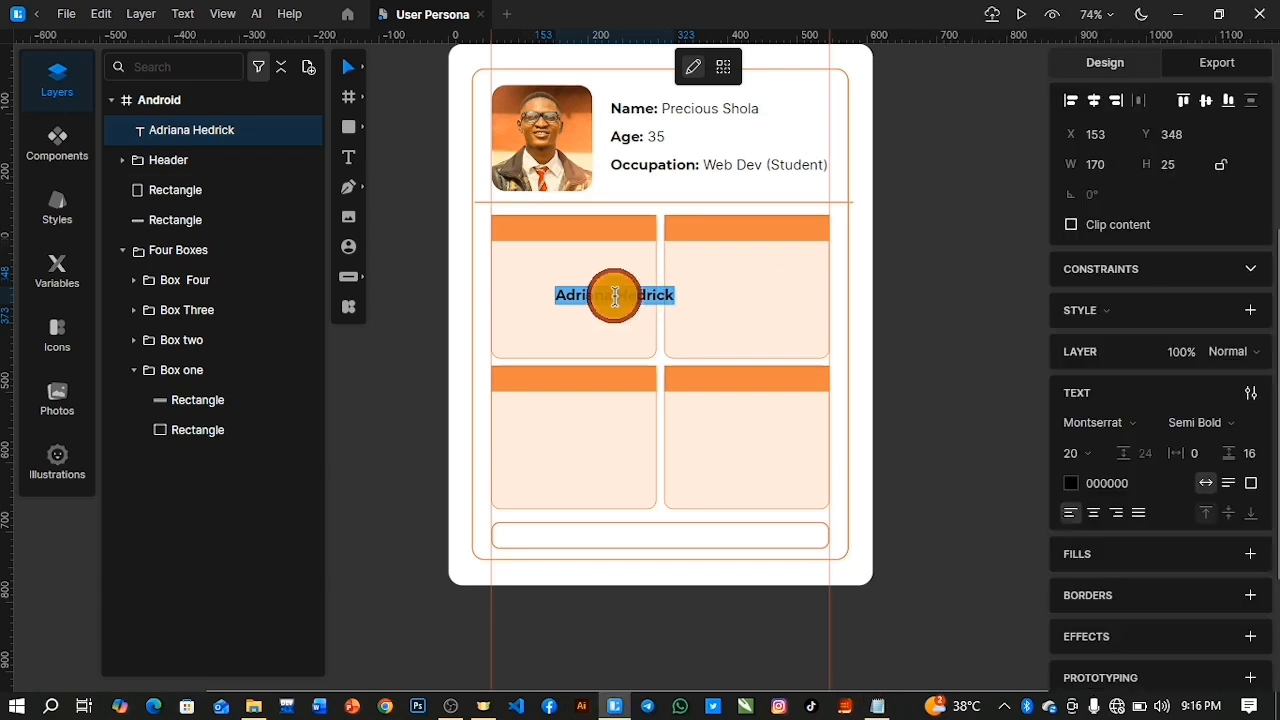
{"action": "key", "text": "ctrl+v"}
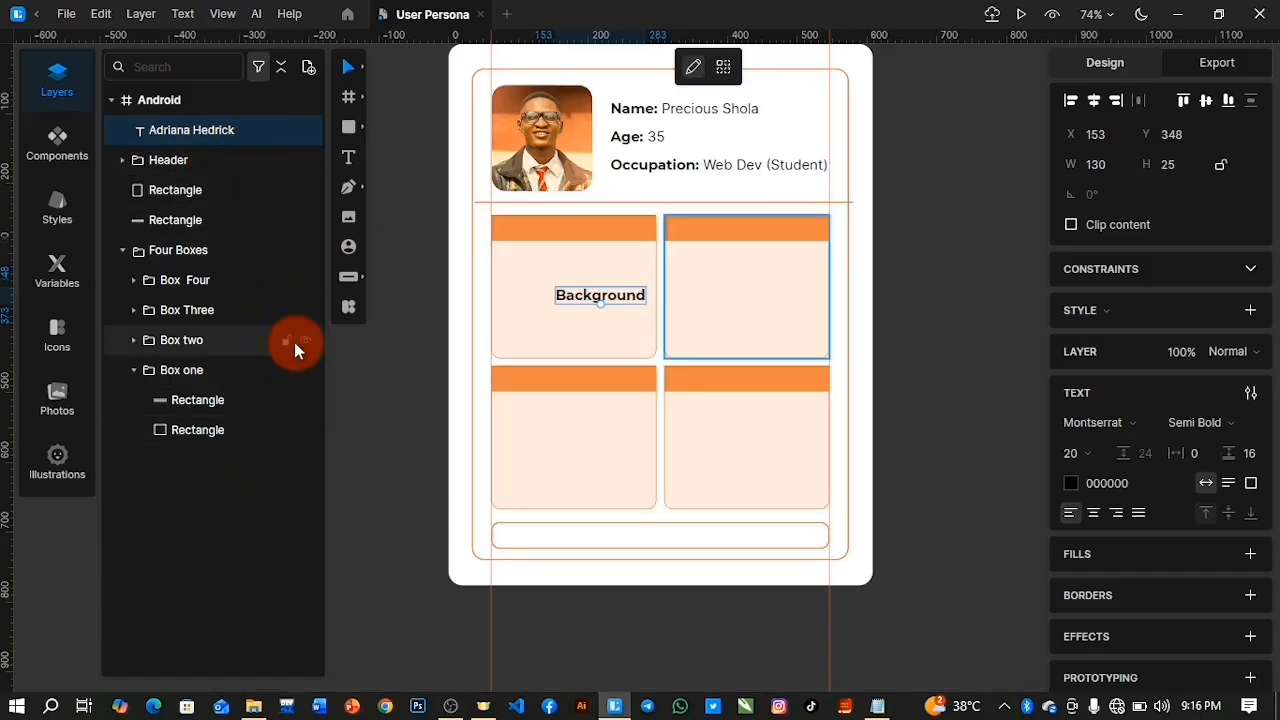
Move the Background text onto the upper-left card's orange header bar and place its layer at the top of the Box one group
{"action": "left_click", "coordinate": [577, 297]}
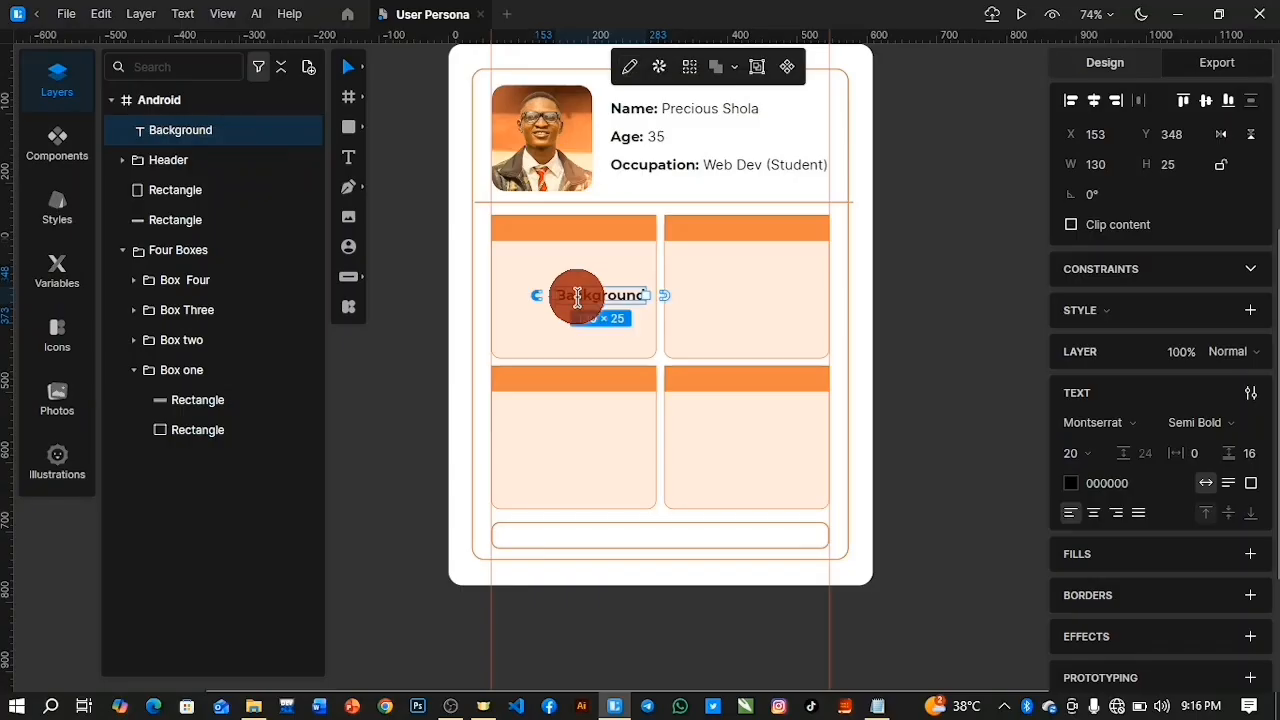
{"action": "left_click_drag", "start_coordinate": [586, 295], "coordinate": [533, 233]}
{"action": "left_click_drag", "start_coordinate": [232, 130], "coordinate": [232, 374]}
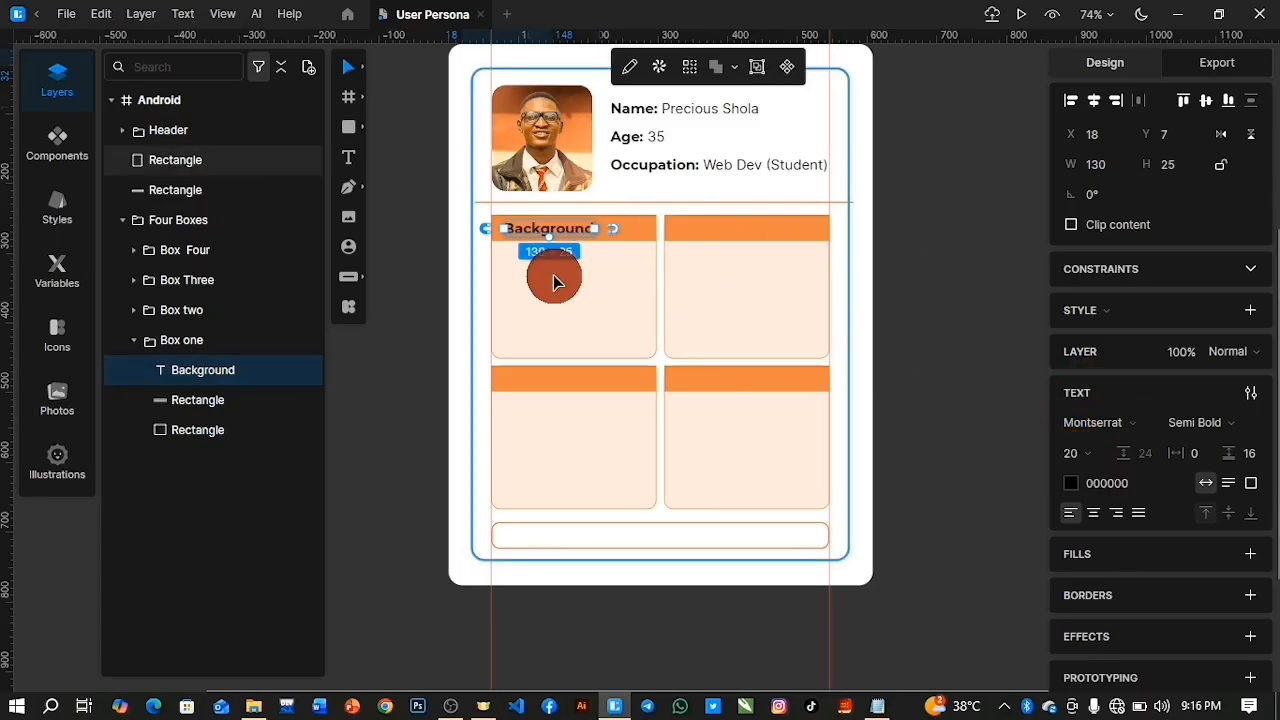
Enlarge the Background title's text box to about 207 × 27 and set its text to size 24, Medium weight
{"action": "left_click_drag", "start_coordinate": [596, 226], "coordinate": [649, 232]}
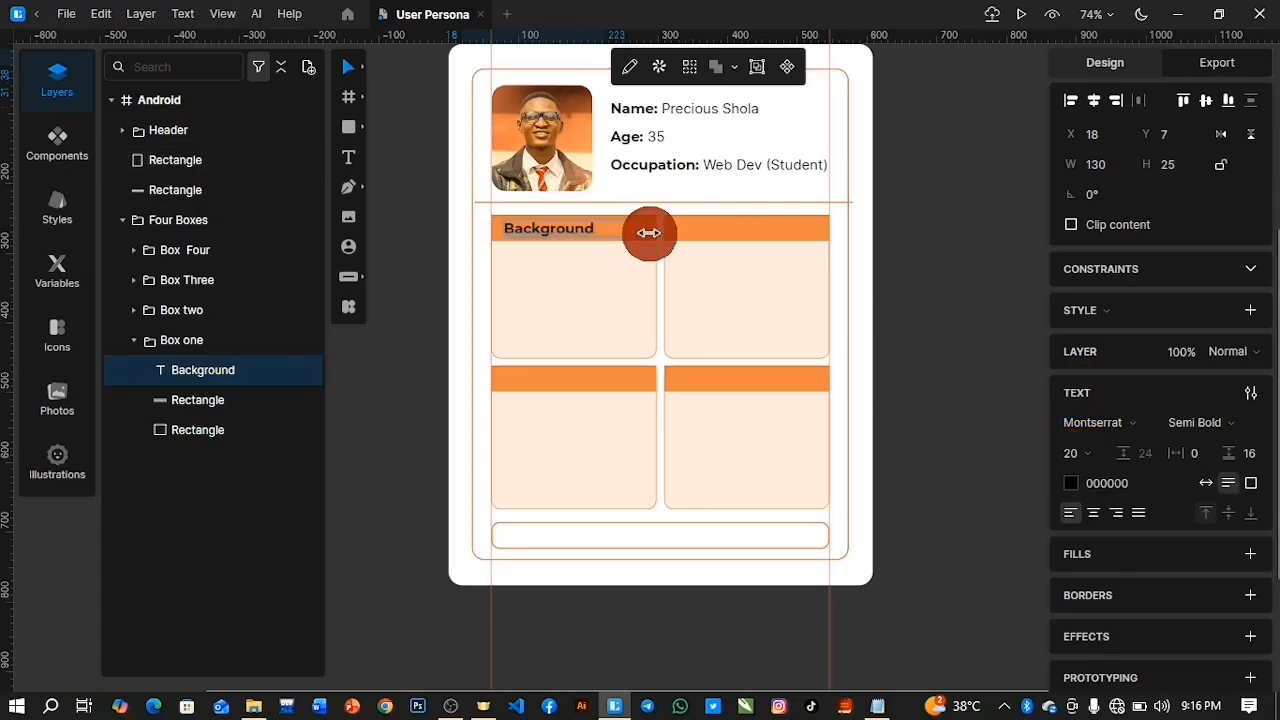
{"action": "left_click_drag", "start_coordinate": [561, 234], "coordinate": [562, 240]}
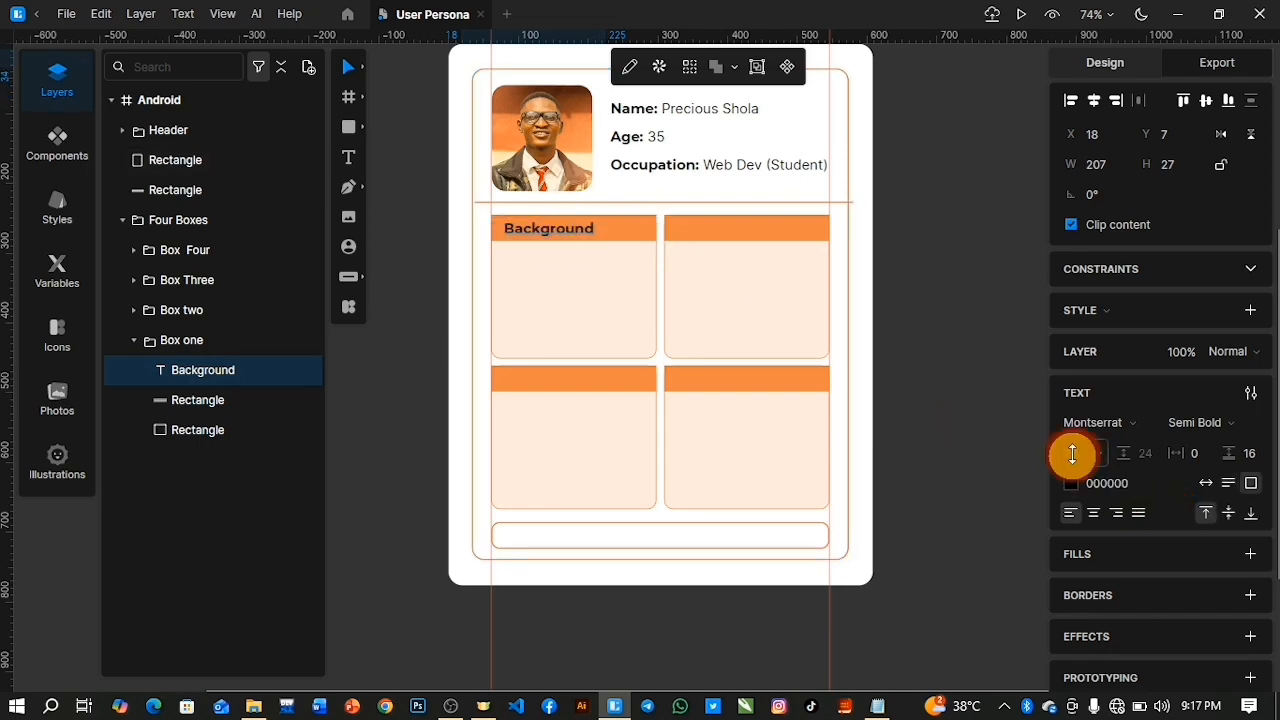
{"action": "left_click_drag", "start_coordinate": [1064, 440], "coordinate": [1062, 433]}
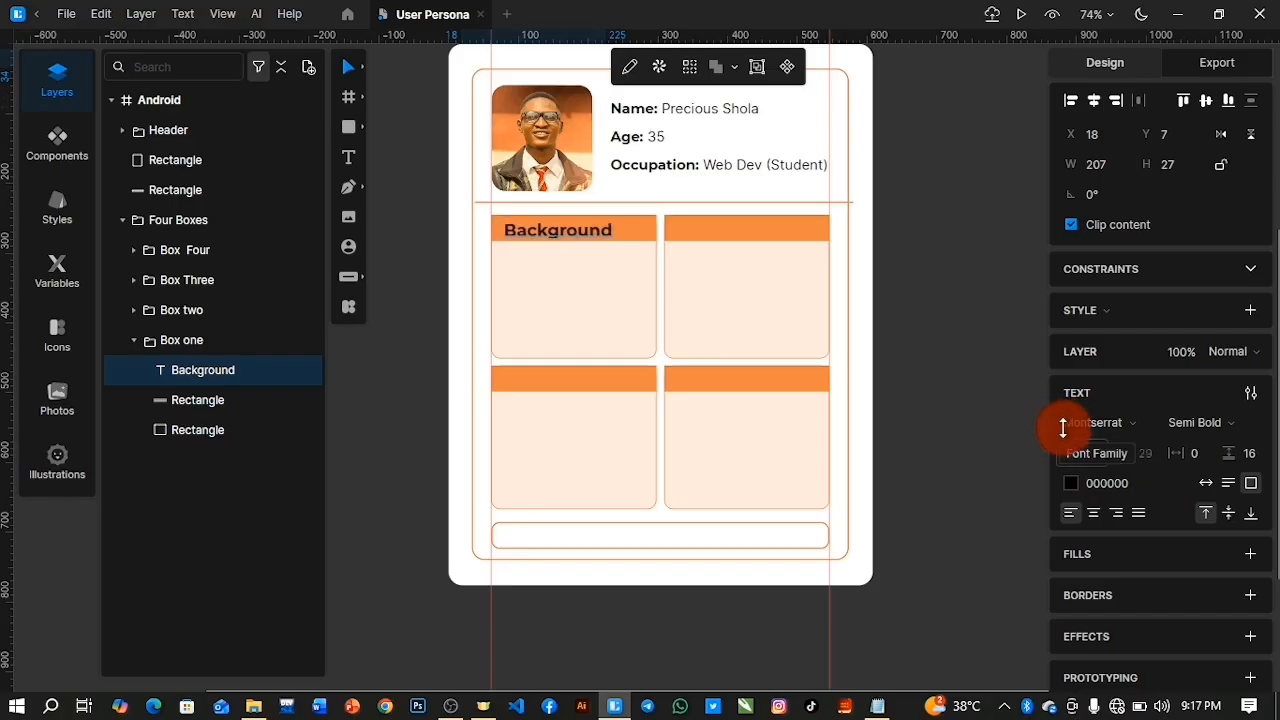
{"action": "left_click", "coordinate": [1238, 426]}
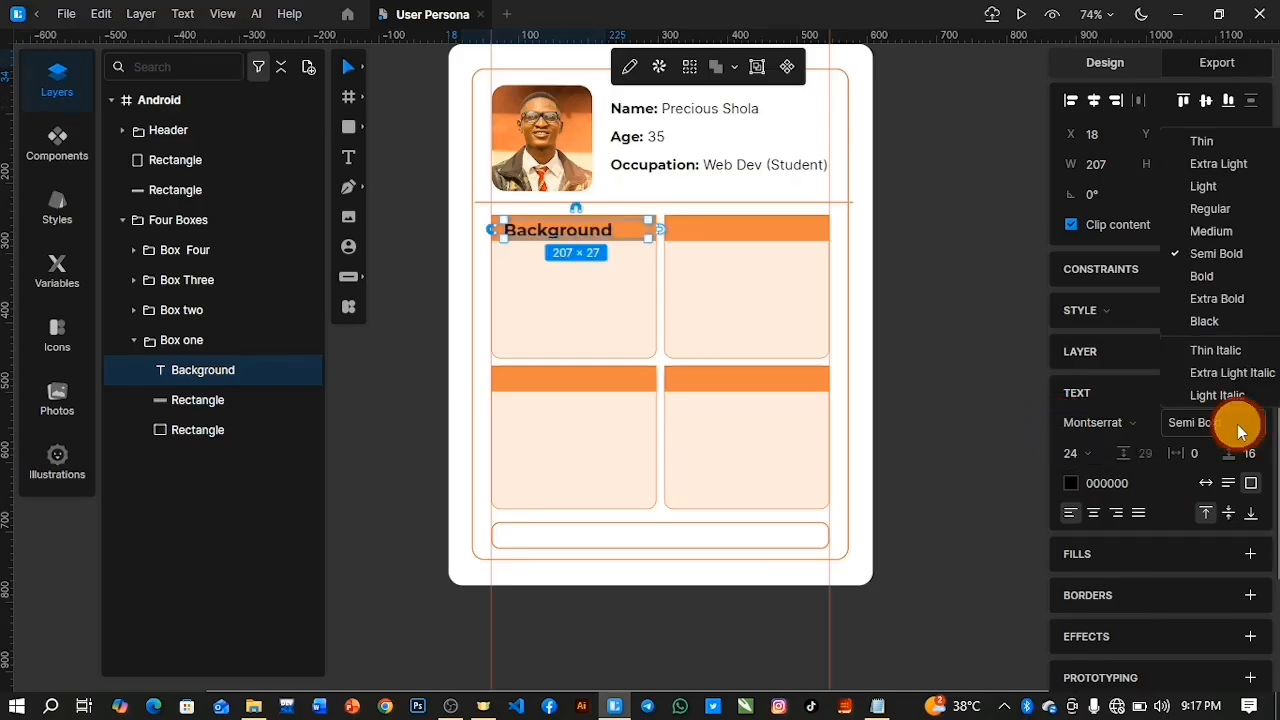
{"action": "left_click", "coordinate": [1203, 226]}
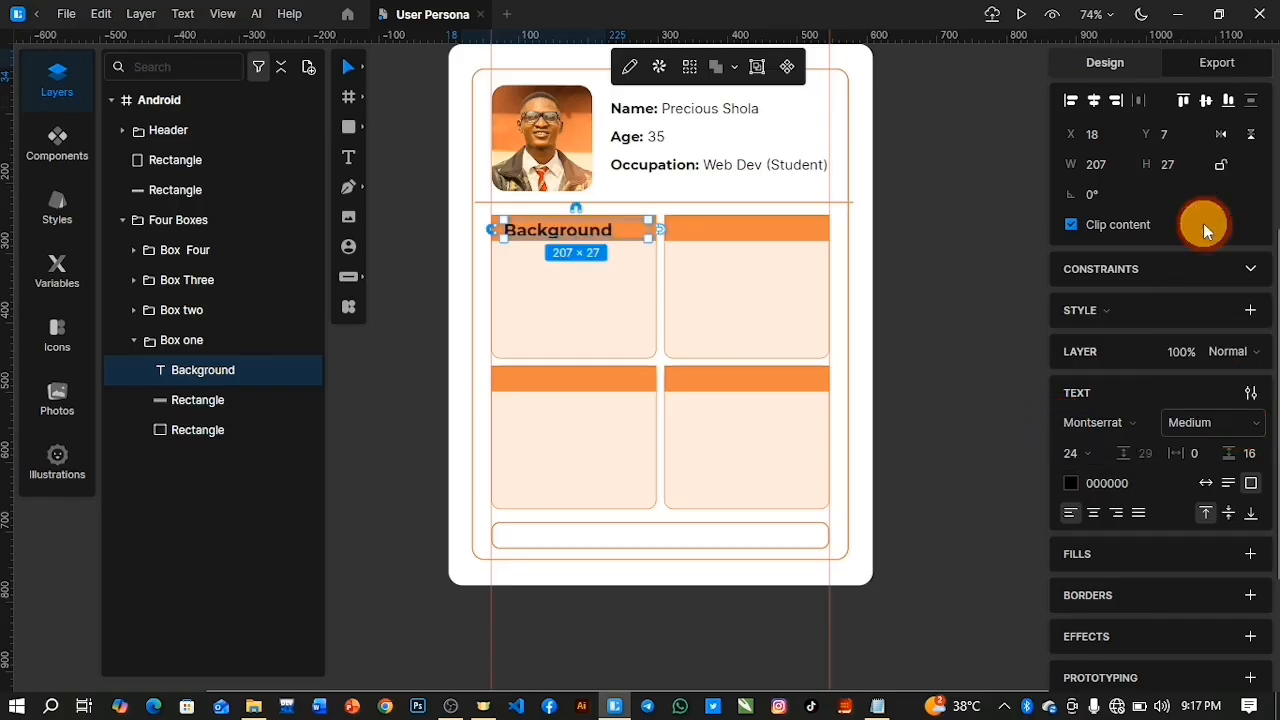
Move the large outer frame rectangle's layer to the bottom of the Box one group, beneath the card's own rectangles
{"action": "left_click", "coordinate": [538, 234]}
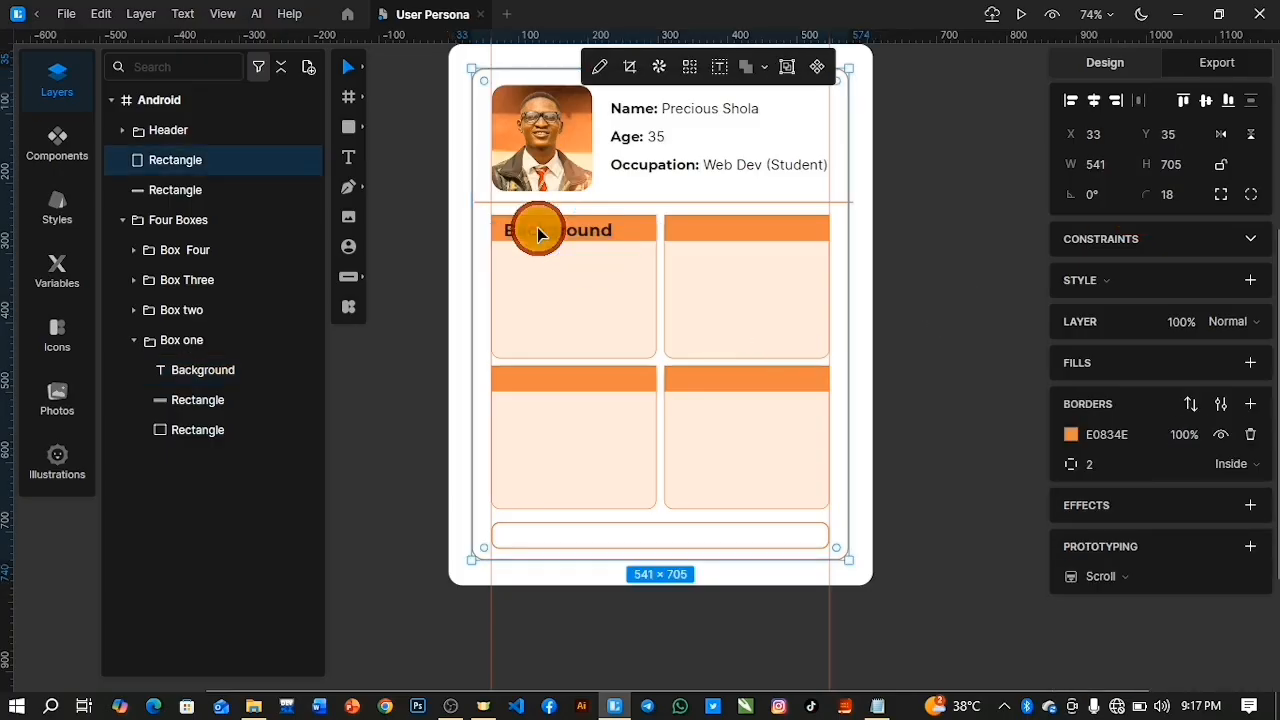
{"action": "double_click", "coordinate": [538, 234]}
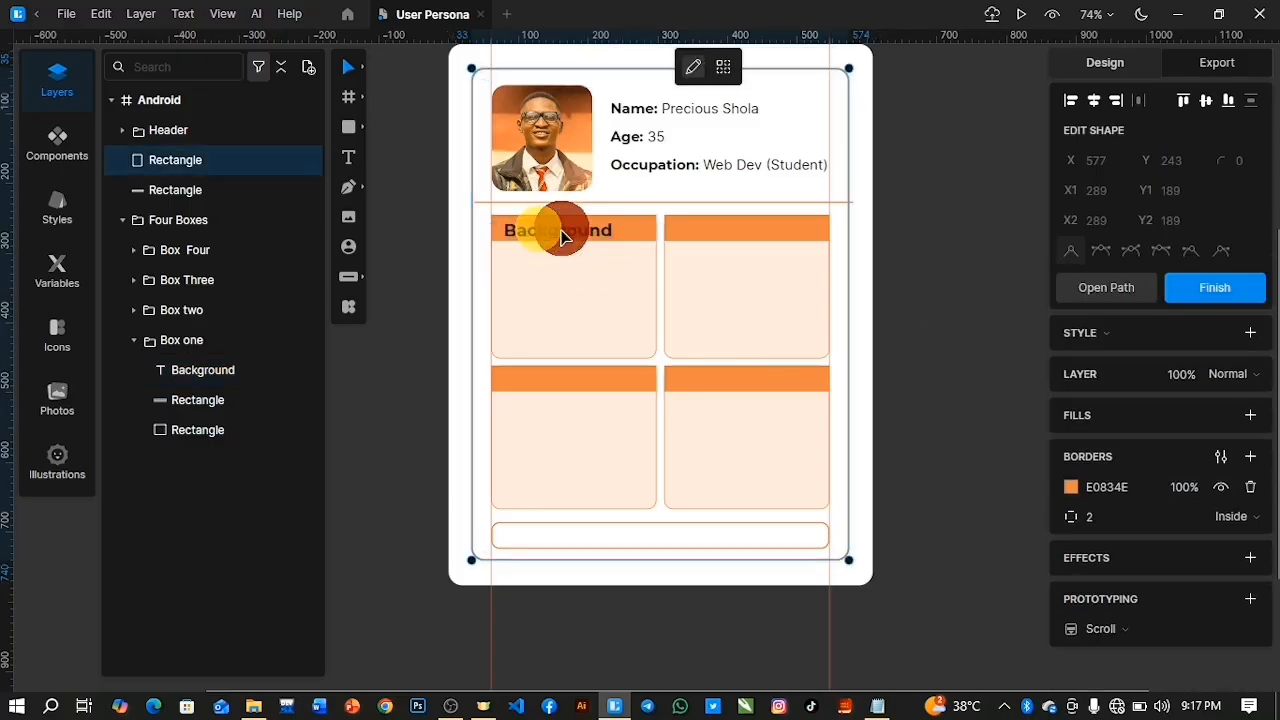
{"action": "left_click", "coordinate": [205, 378]}
{"action": "left_click_drag", "start_coordinate": [197, 161], "coordinate": [214, 508]}
Try the Regular weight on the Background title, then return it to Medium
{"action": "left_click", "coordinate": [556, 232]}
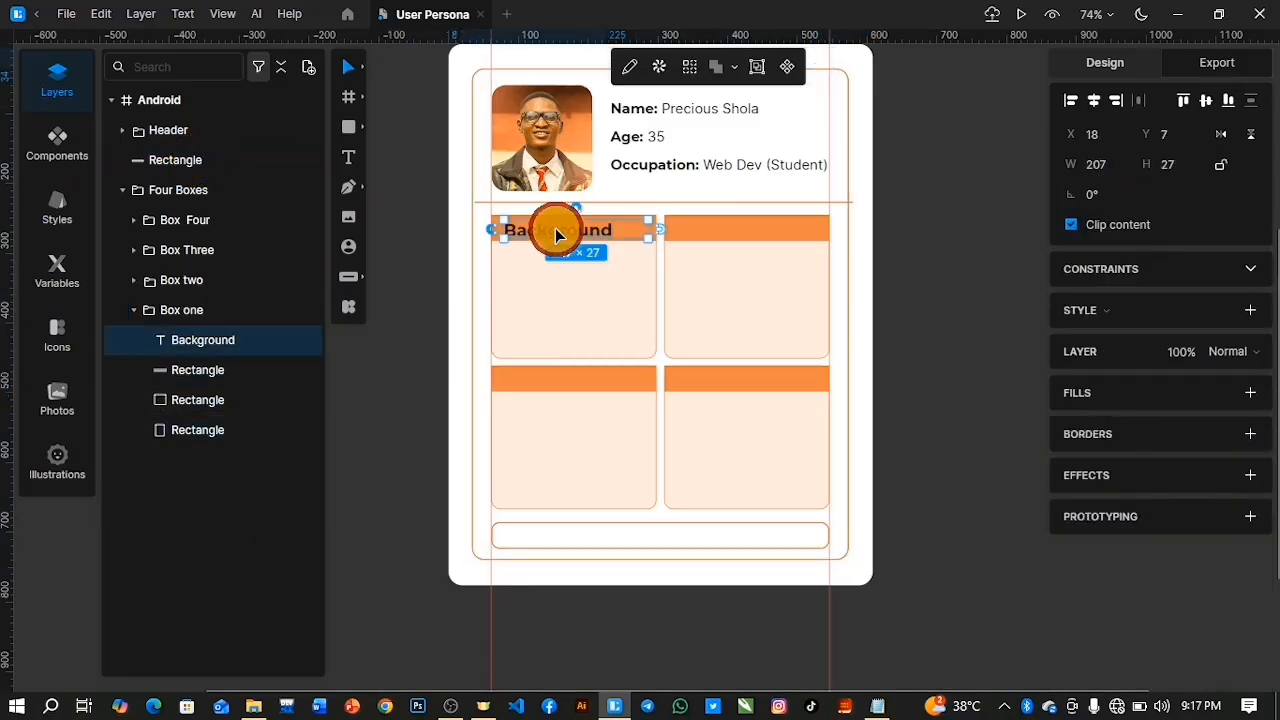
{"action": "double_click", "coordinate": [556, 232]}
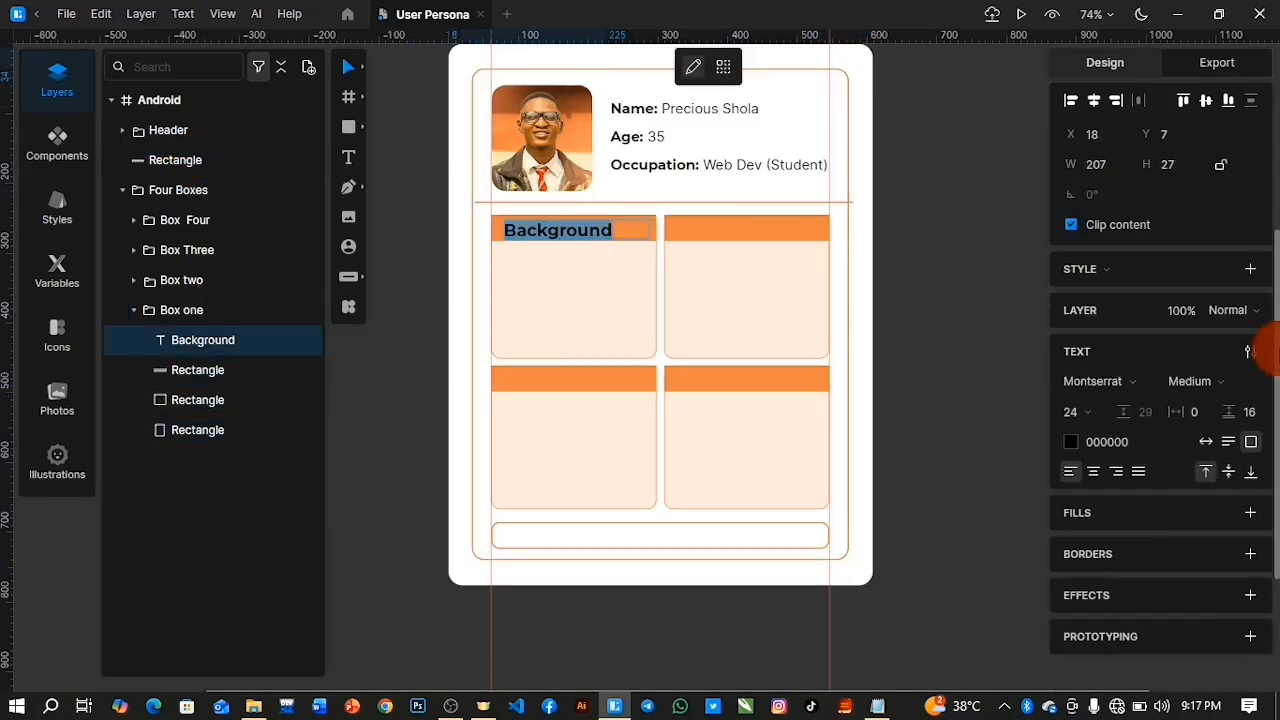
{"action": "left_click", "coordinate": [1220, 382]}
{"action": "left_click", "coordinate": [1223, 478]}
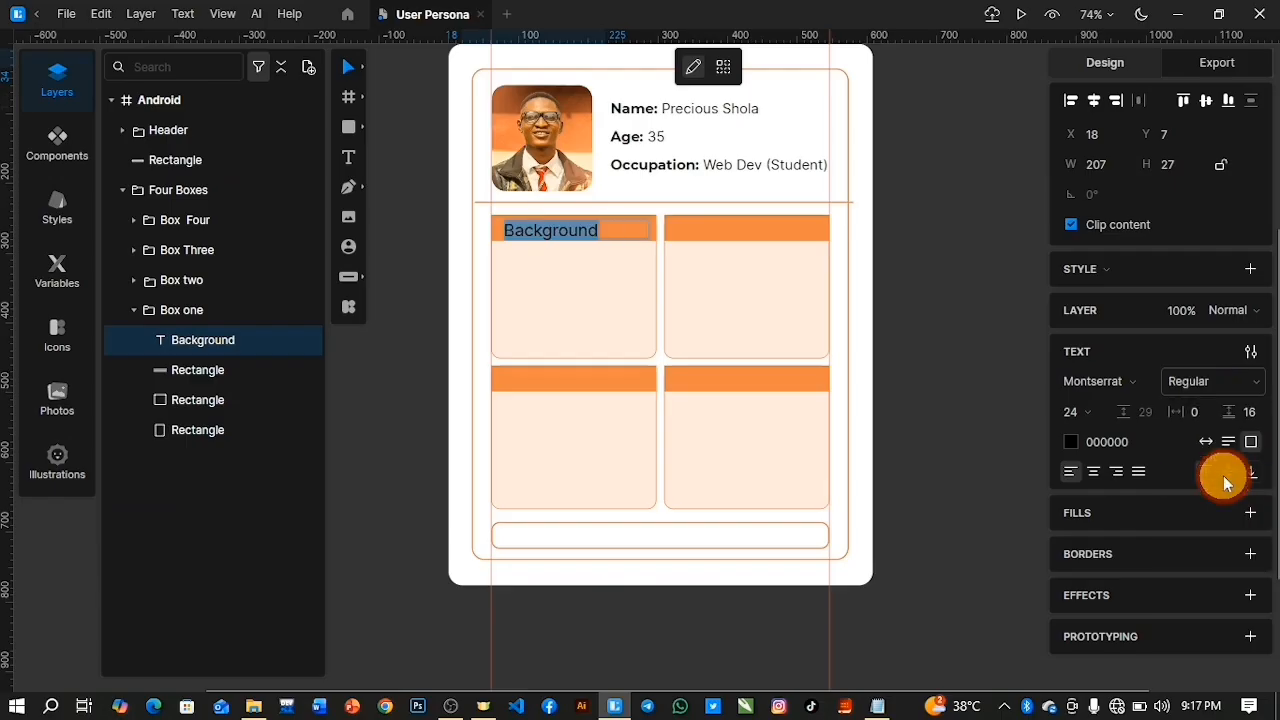
{"action": "left_click", "coordinate": [1232, 379]}
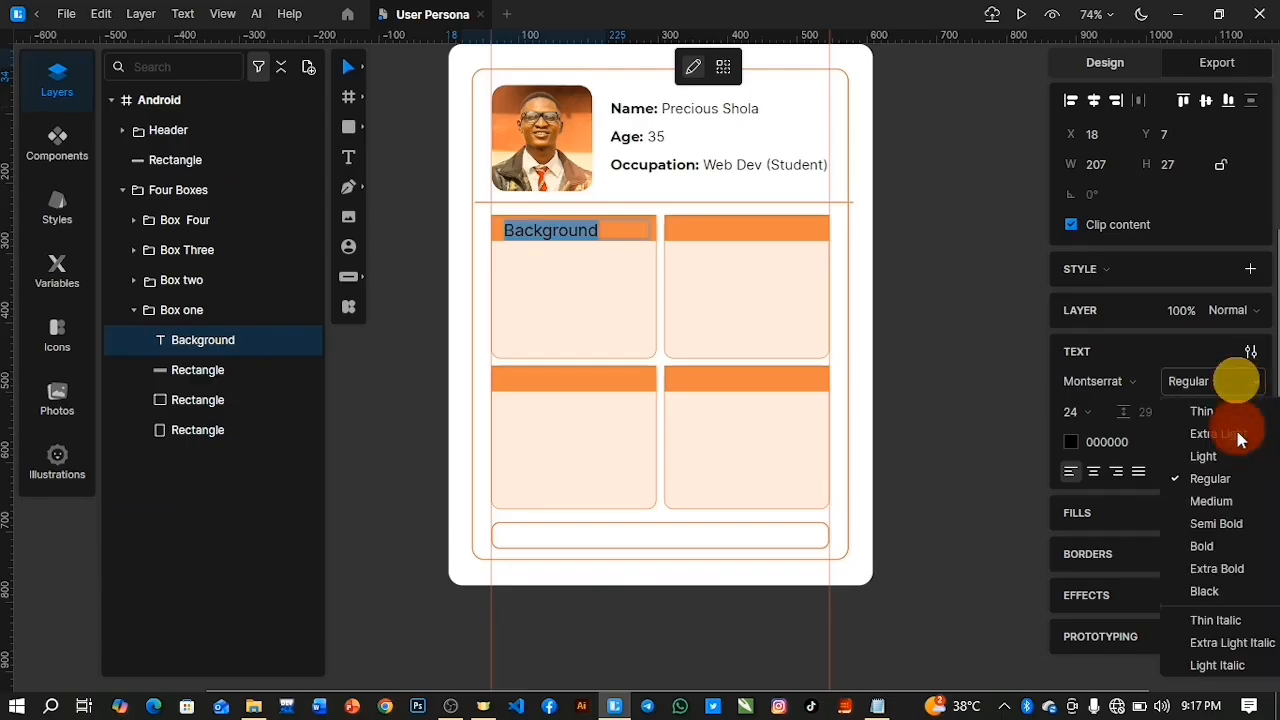
{"action": "left_click", "coordinate": [1234, 501]}
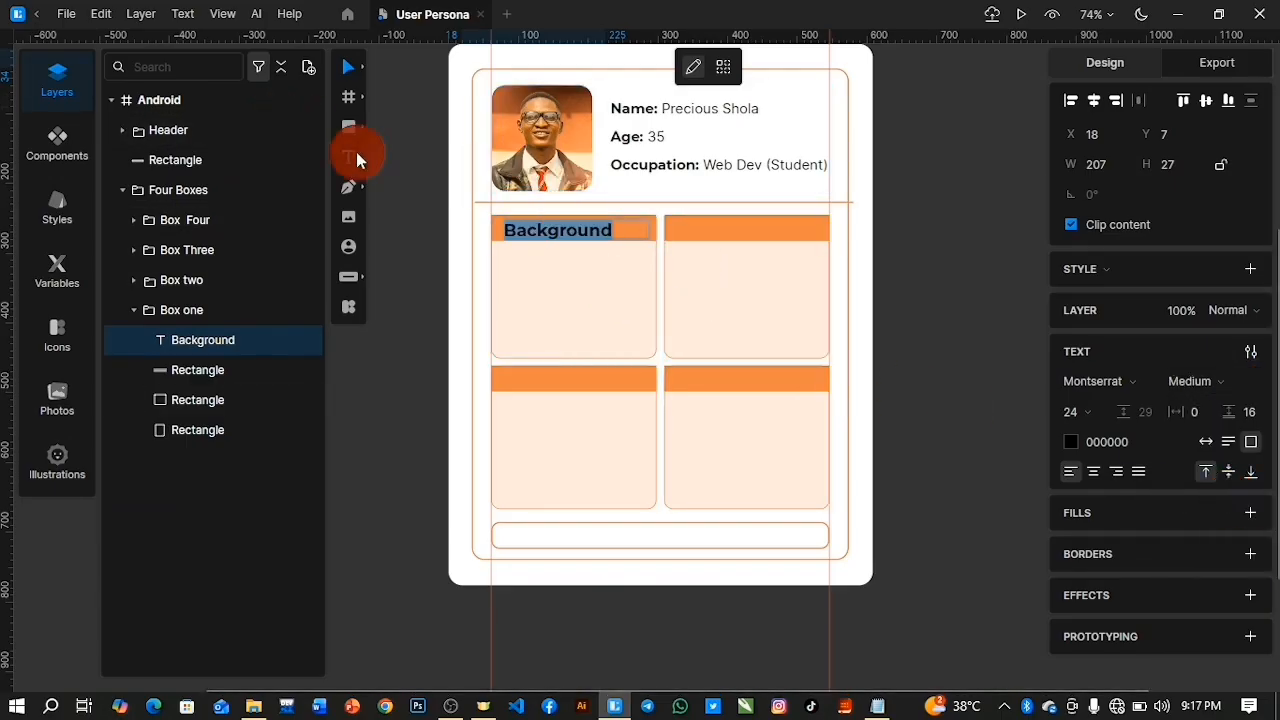
Finish editing the Background title and shift the Four Boxes group up to Y 32
{"action": "left_click", "coordinate": [710, 394]}
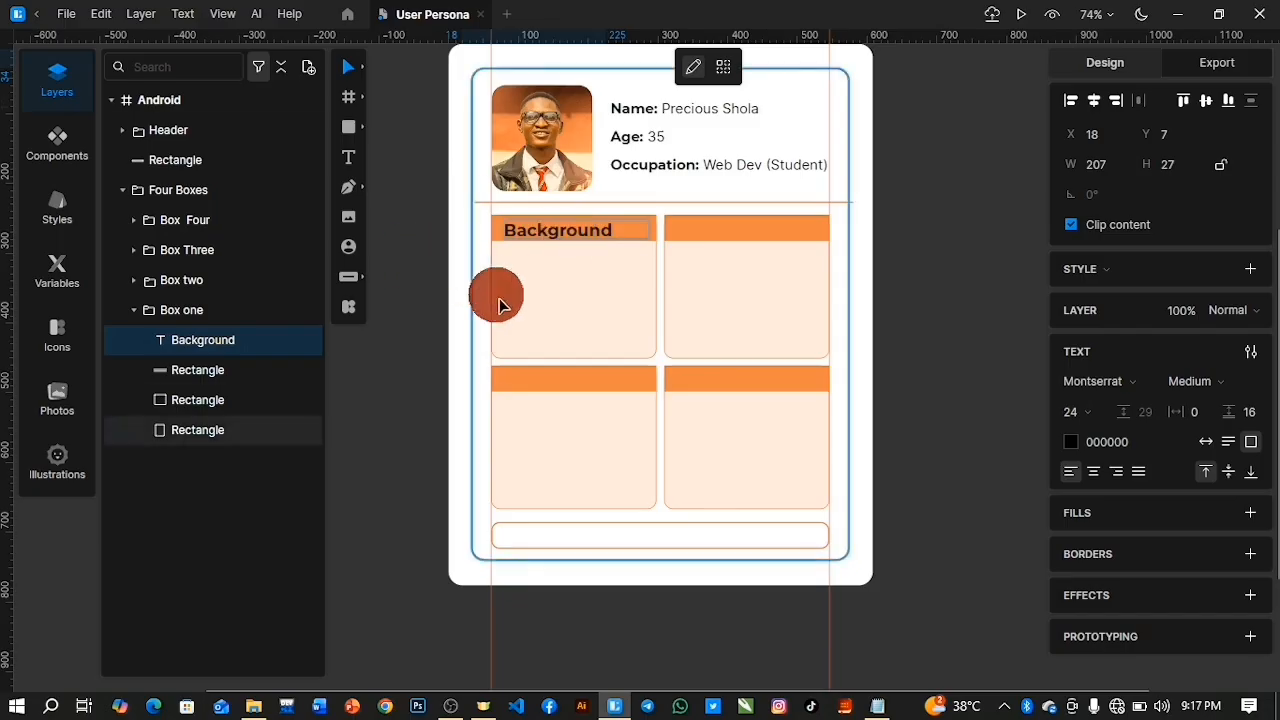
{"action": "key", "text": "Escape"}
{"action": "left_click", "coordinate": [432, 337]}
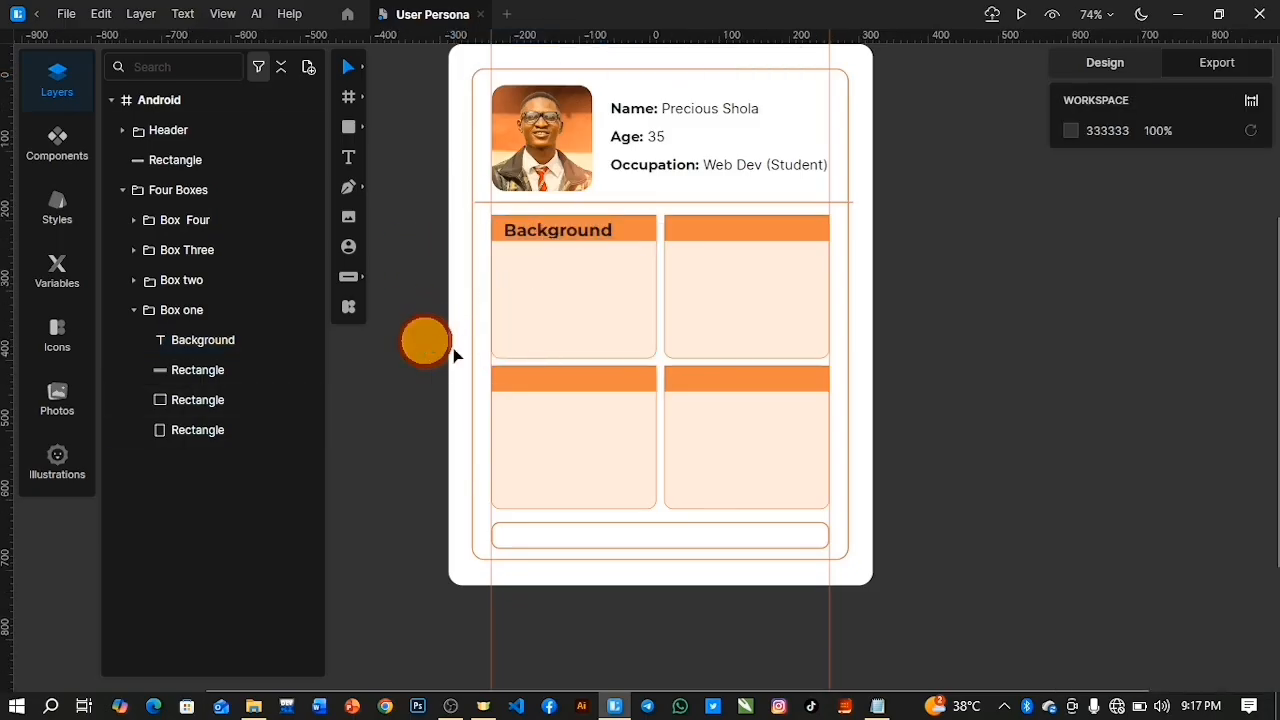
{"action": "left_click", "coordinate": [573, 237]}
{"action": "left_click_drag", "start_coordinate": [573, 230], "coordinate": [573, 227]}
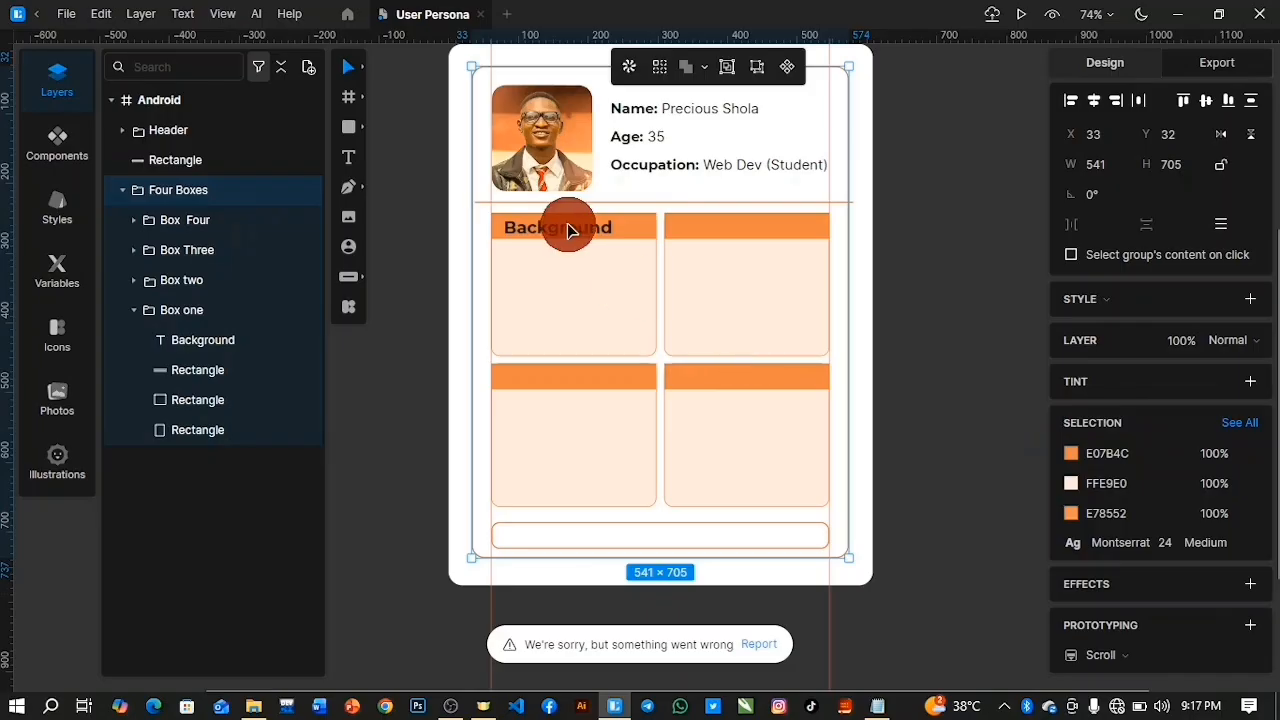
Recolour the Background title's text to white, FFFFFF
{"action": "left_click", "coordinate": [200, 342]}
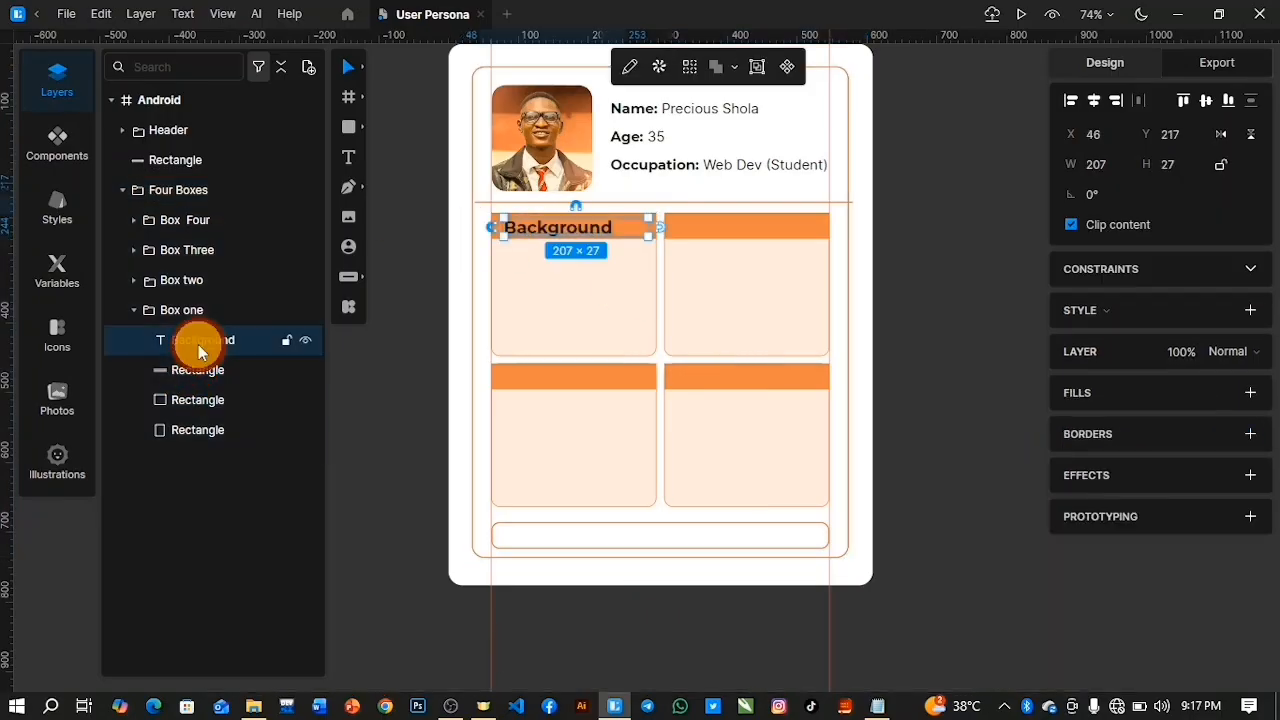
{"action": "left_click", "coordinate": [1072, 485]}
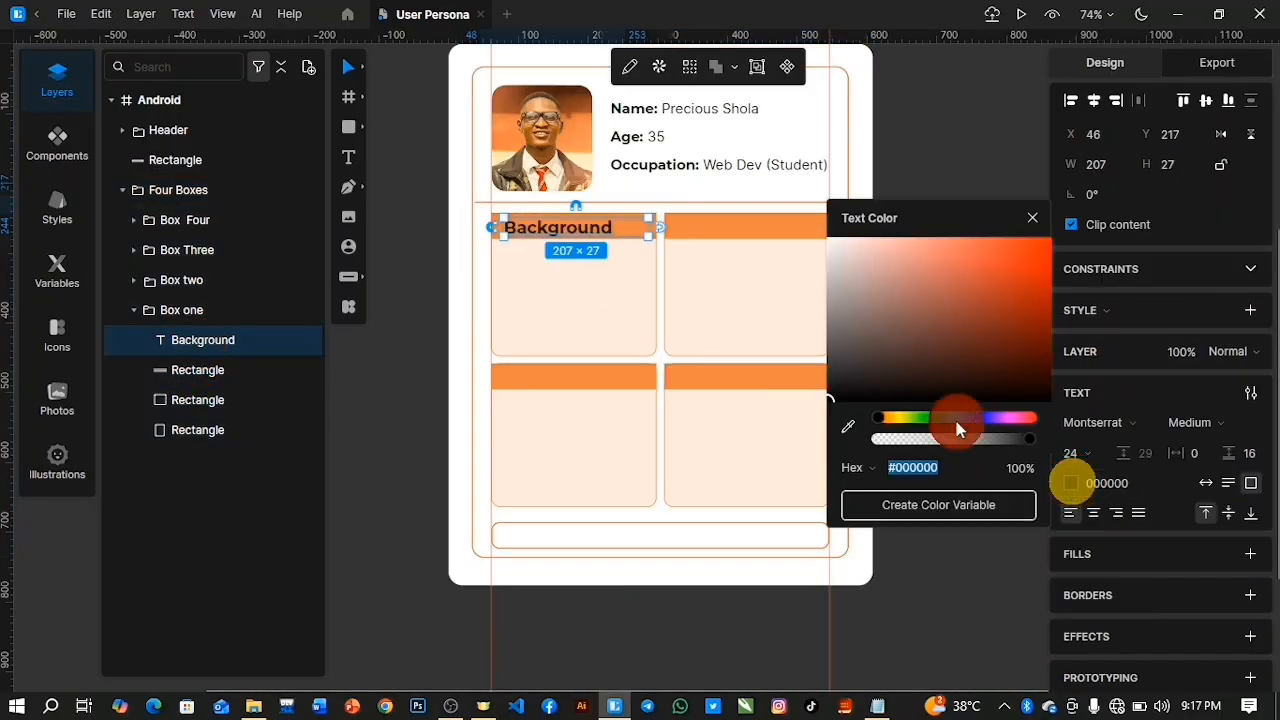
{"action": "mouse_move", "coordinate": [887, 340]}
{"action": "left_mouse_down"}
{"action": "mouse_move", "coordinate": [834, 314]}
{"action": "mouse_move", "coordinate": [714, 200]}
{"action": "left_mouse_up"}
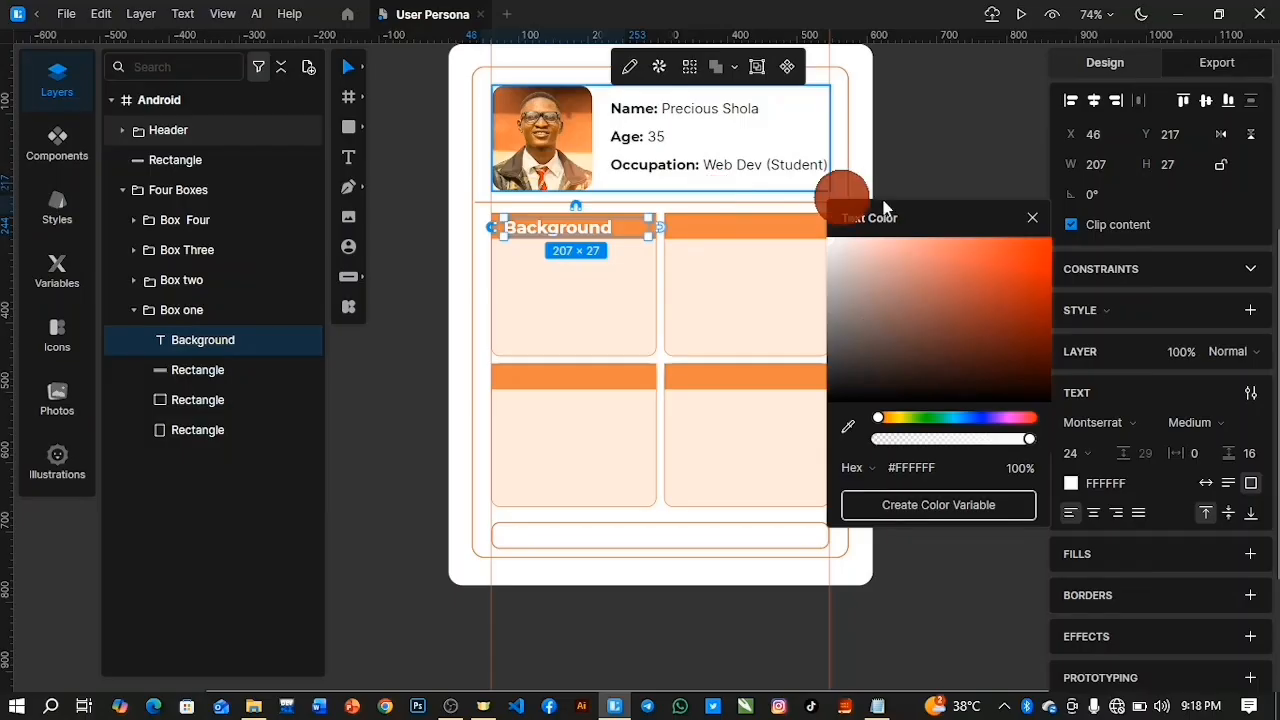
{"action": "left_click", "coordinate": [615, 409]}
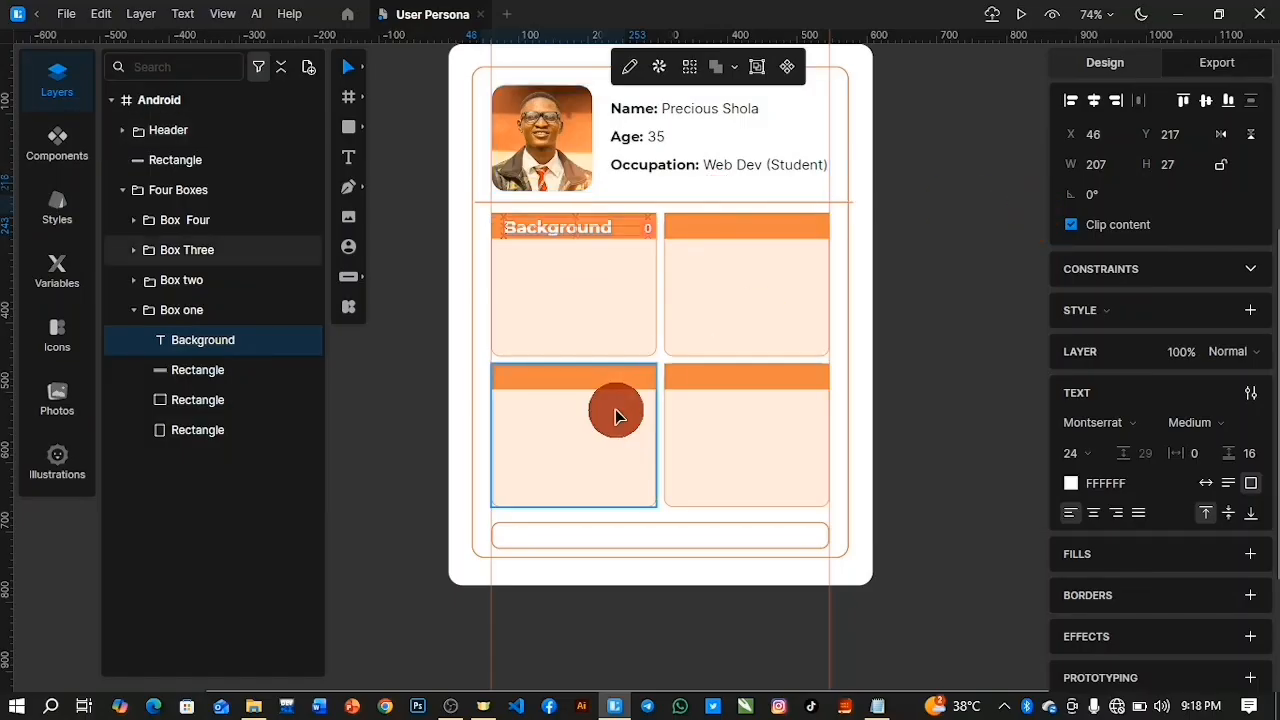
Nudge the Background title to X 44, Y 214 and narrow its text box to about 173
{"action": "key", "text": "Left"}
{"action": "key", "text": "Left"}
{"action": "key", "text": "Up"}
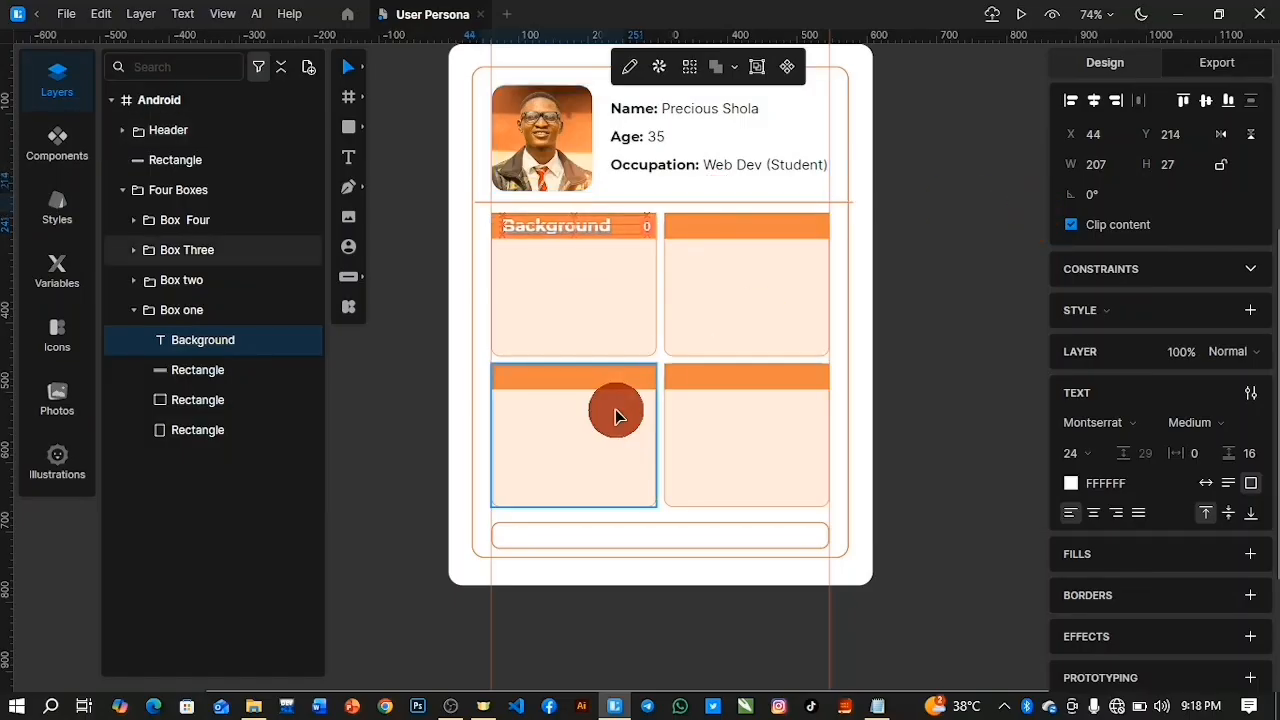
{"action": "left_click_drag", "start_coordinate": [650, 224], "coordinate": [627, 231]}
Duplicate the Background title into the Box two group and position the copy on that card's header bar at about X 32, Y 5
{"action": "left_click", "coordinate": [203, 342]}
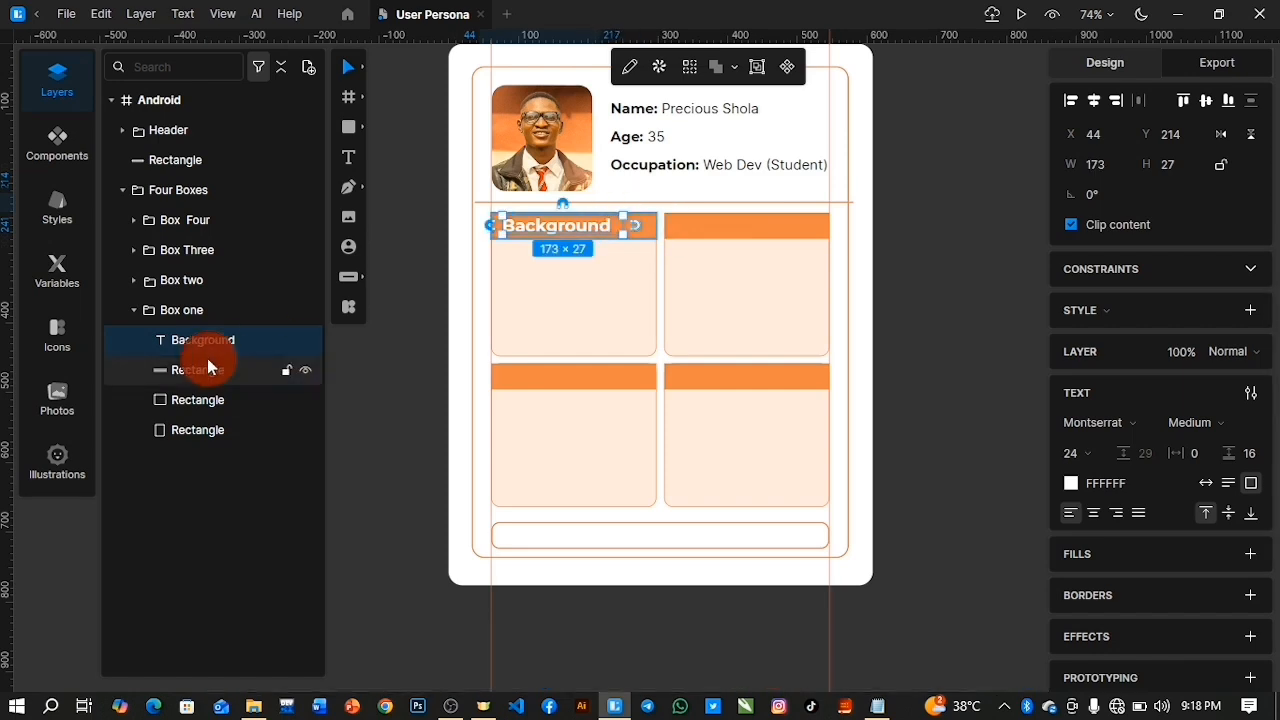
{"action": "key", "text": "ctrl+d"}
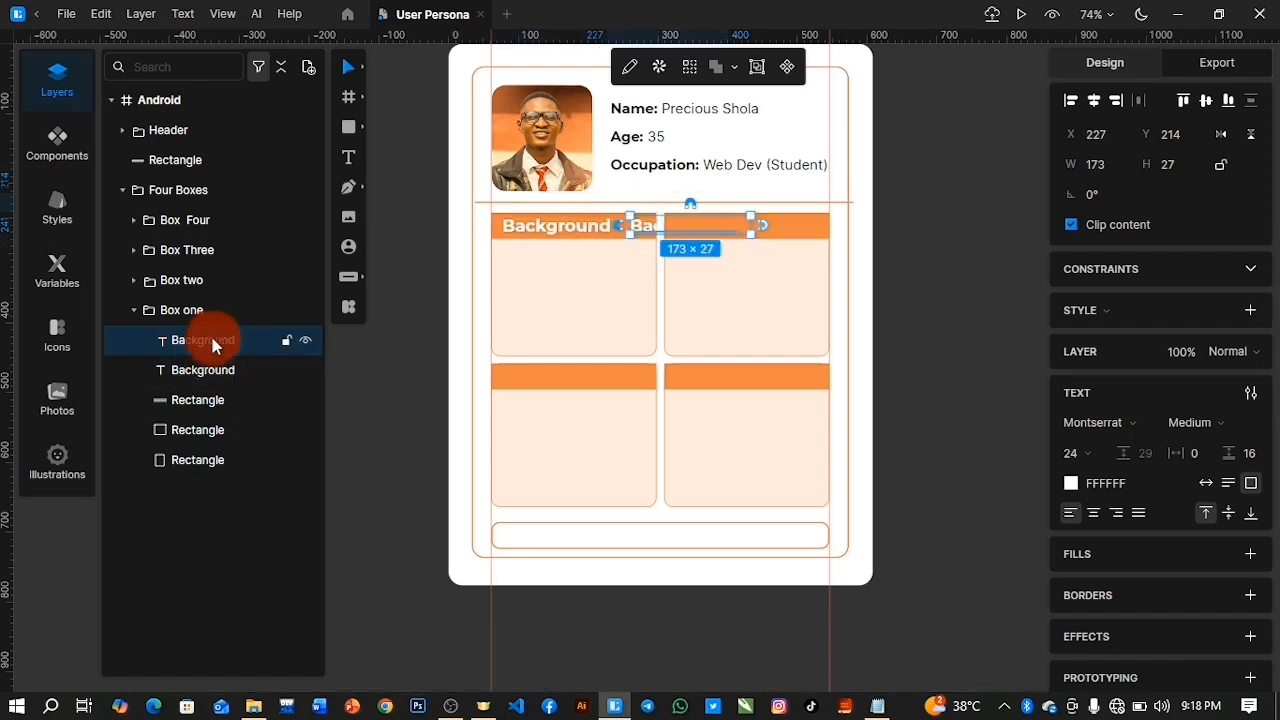
{"action": "left_click", "coordinate": [132, 280]}
{"action": "left_click_drag", "start_coordinate": [206, 400], "coordinate": [229, 318]}
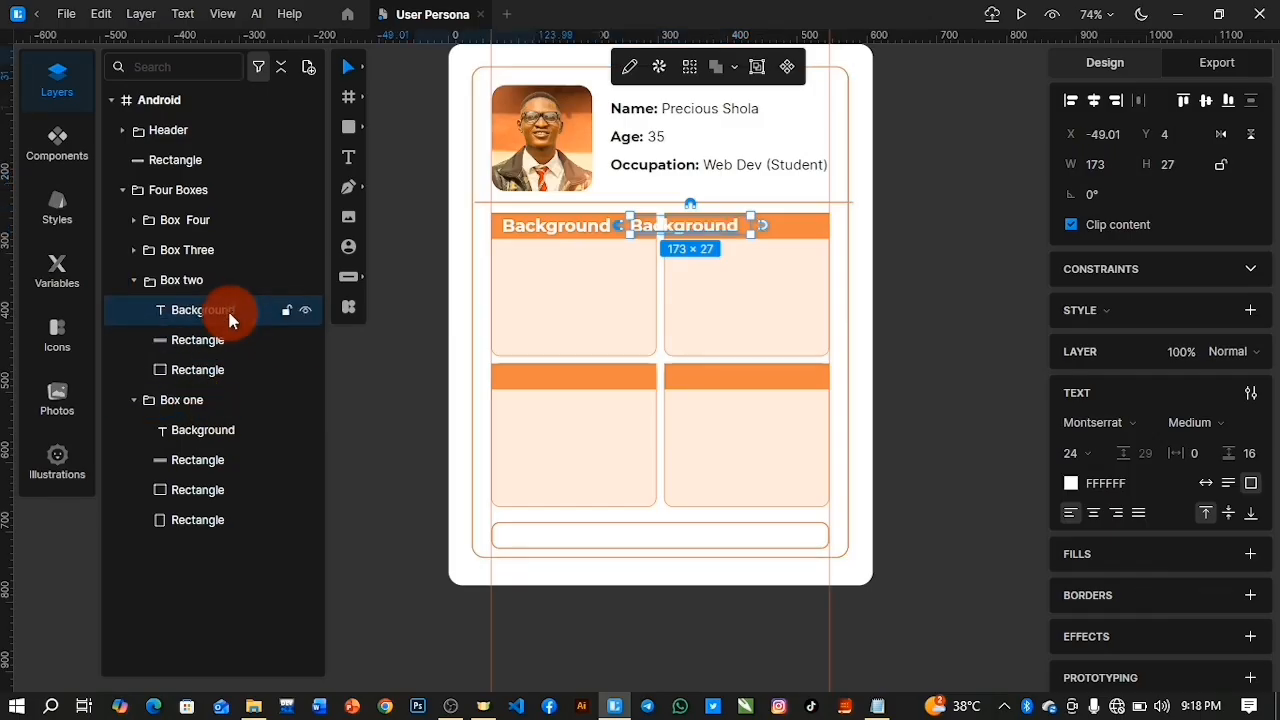
{"action": "left_click_drag", "start_coordinate": [691, 229], "coordinate": [755, 238]}
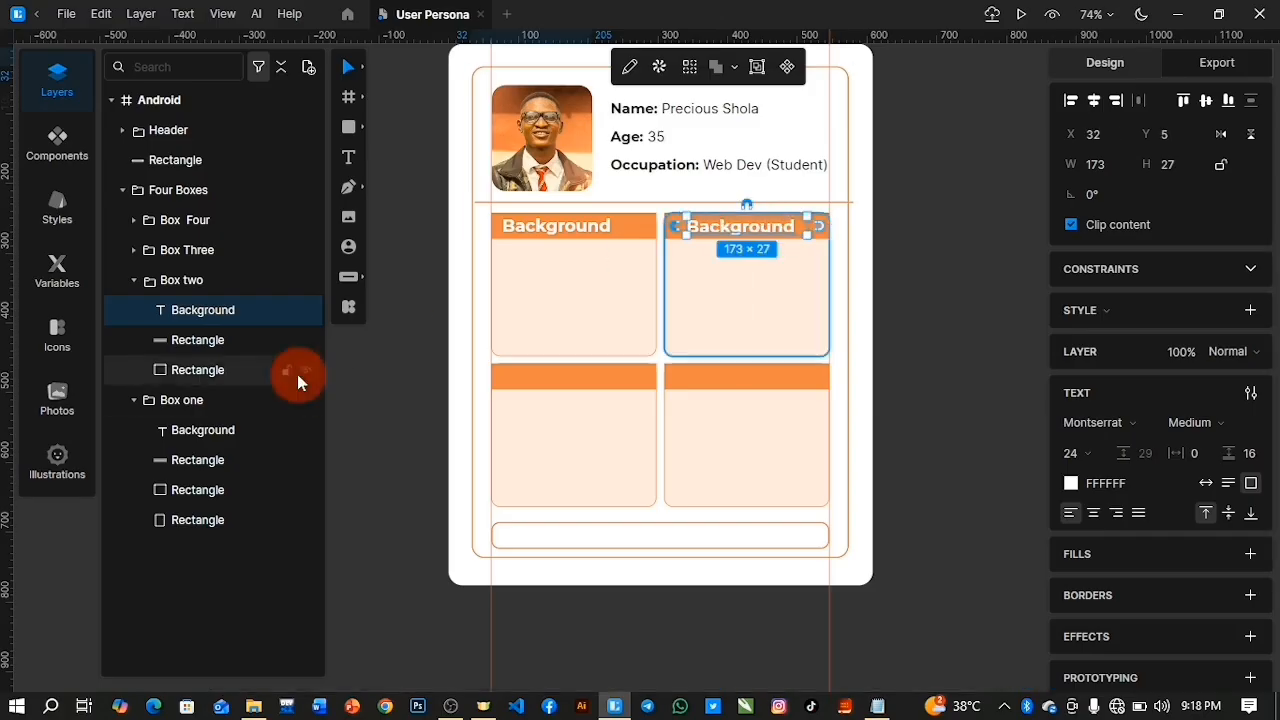
Align the Box one and Box two titles by their vertical centres and select only Box two's title
{"action": "left_click", "coordinate": [231, 438], "text": "shift"}
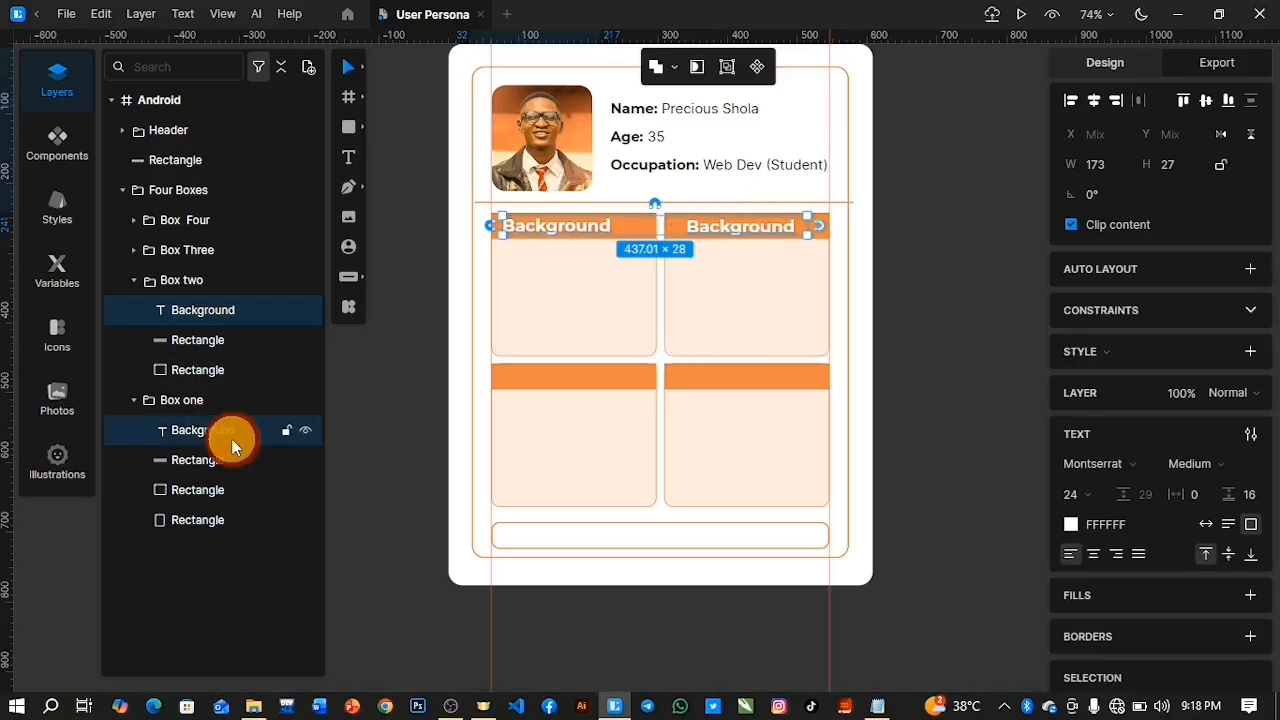
{"action": "left_click", "coordinate": [1211, 112]}
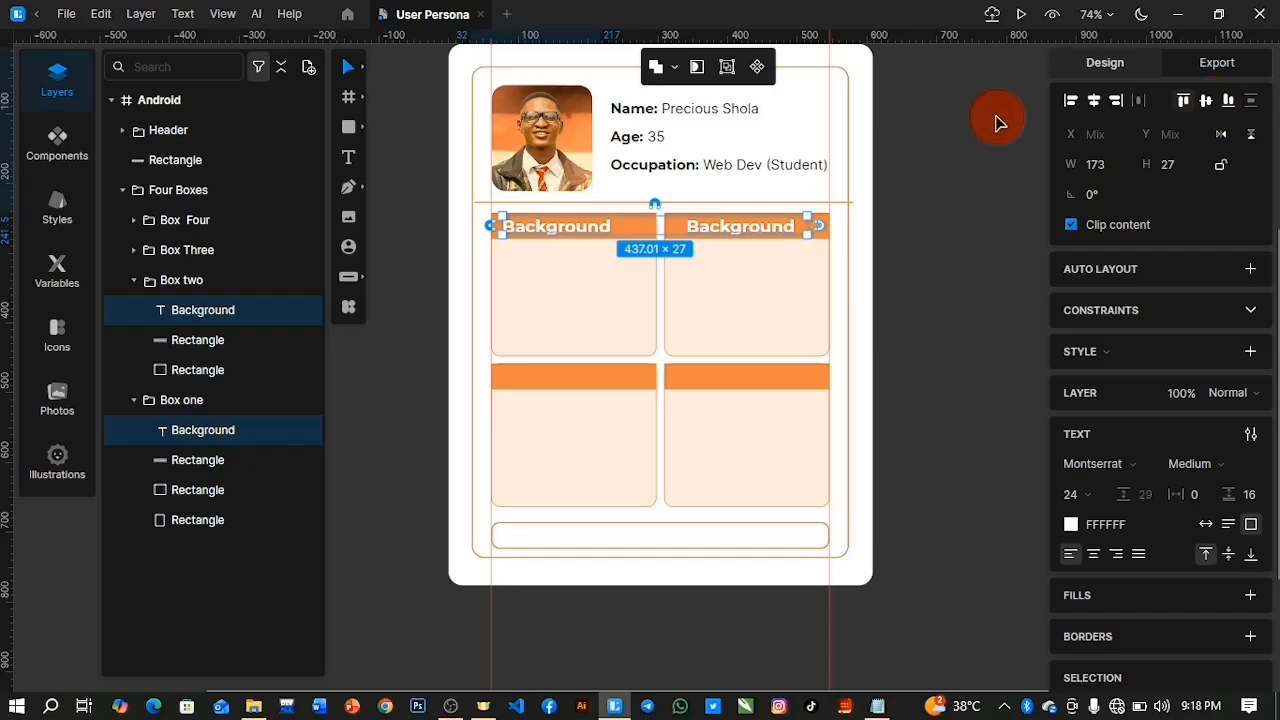
{"action": "left_click", "coordinate": [198, 312]}
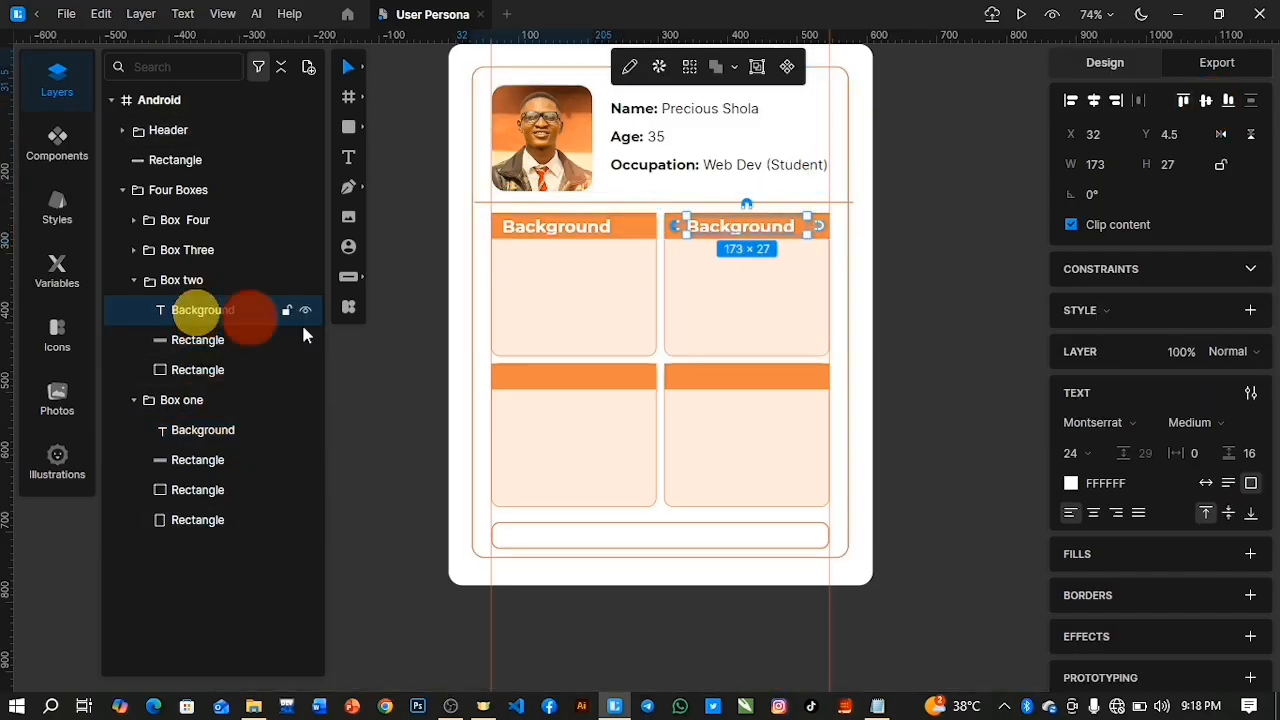
Replace the Box two title's text with "Goals" copied from the notes, keeping the text box 173 wide
{"action": "double_click", "coordinate": [706, 229]}
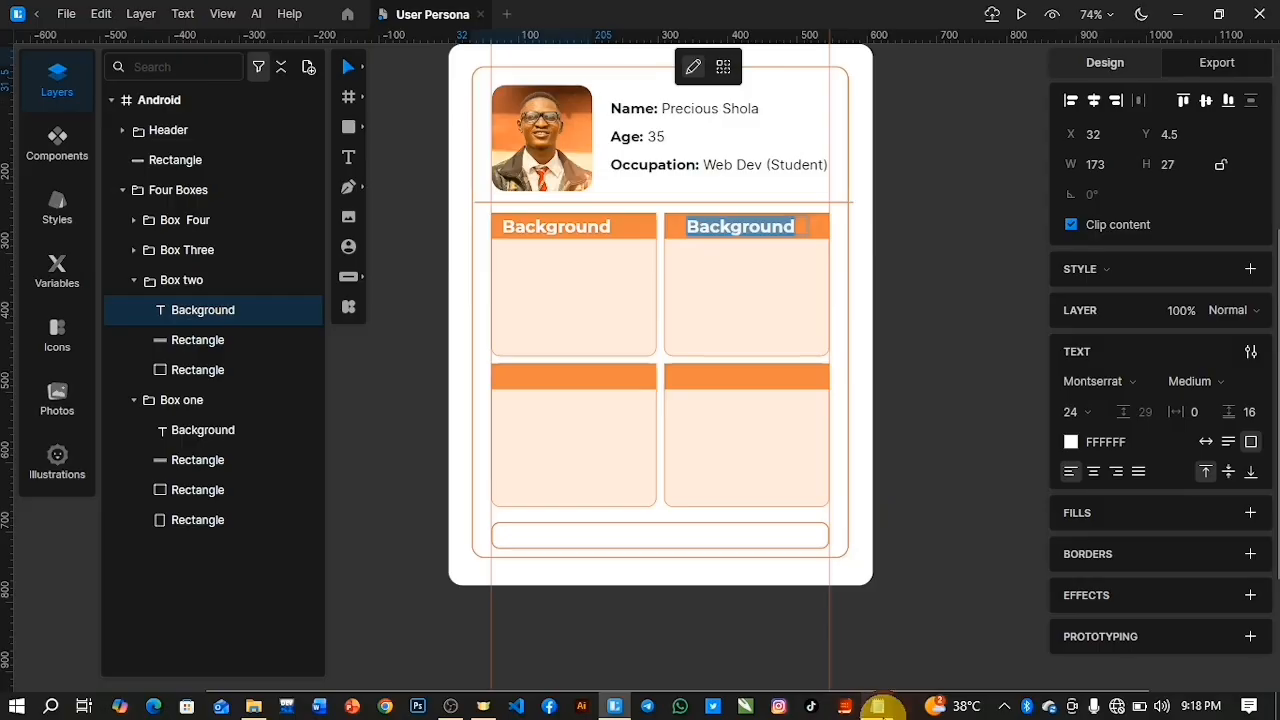
{"action": "left_click", "coordinate": [878, 706]}
{"action": "left_click_drag", "start_coordinate": [988, 378], "coordinate": [930, 378]}
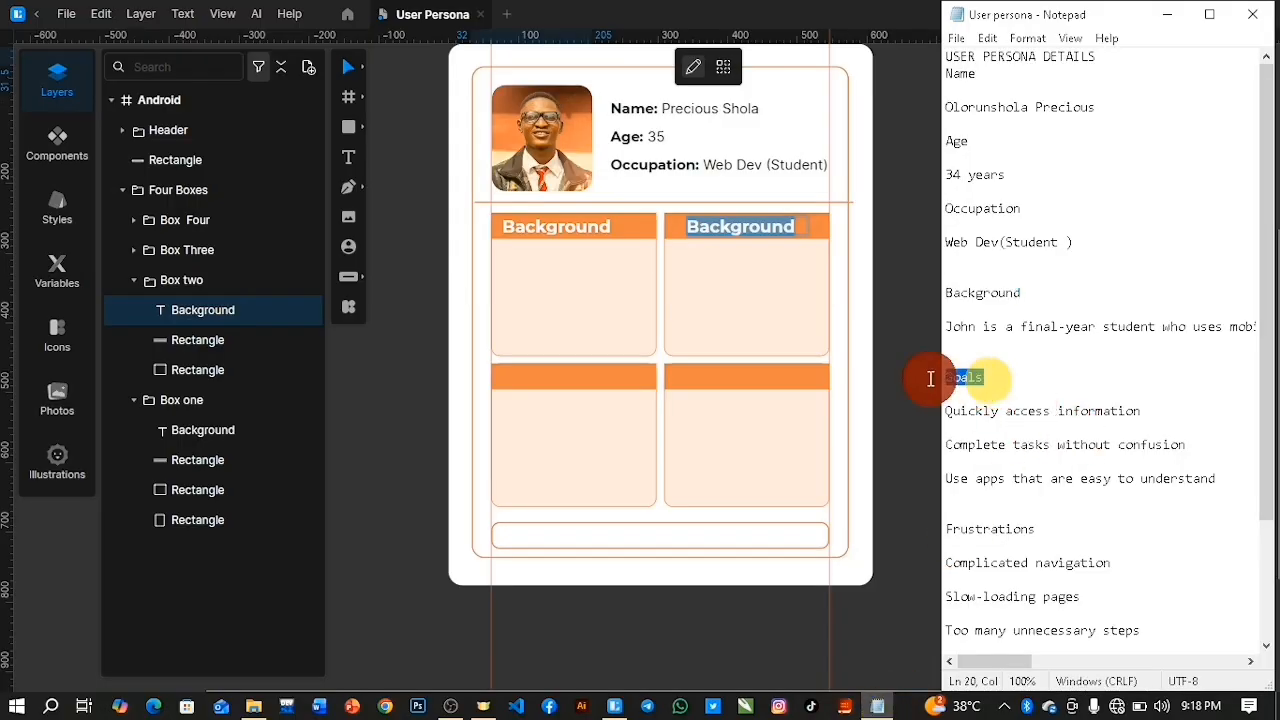
{"action": "left_click", "coordinate": [778, 232]}
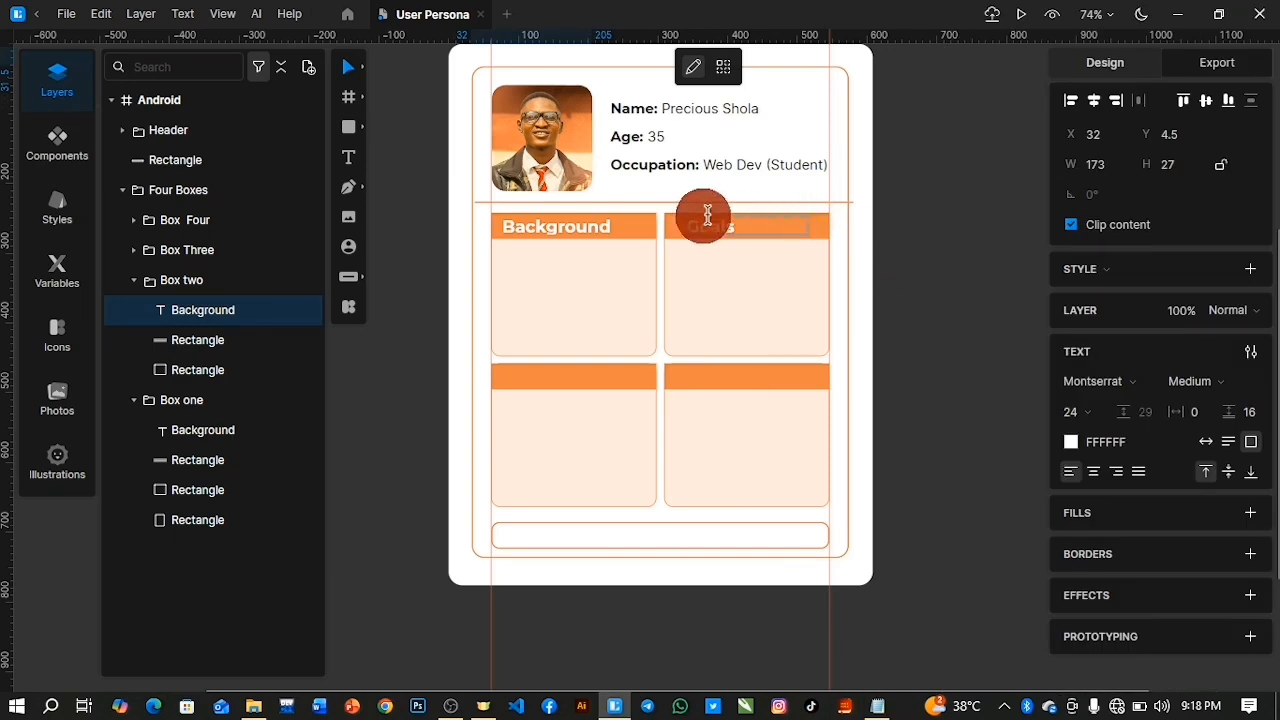
{"action": "key", "text": "Escape"}
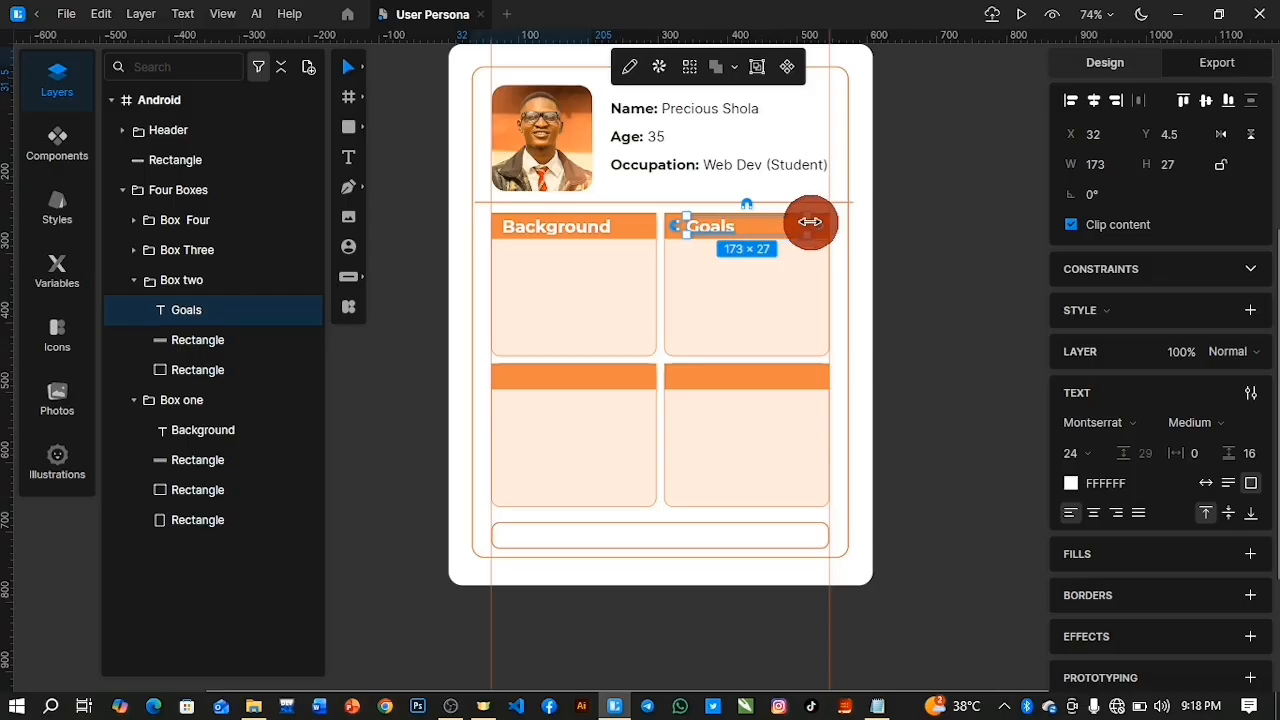
{"action": "left_click_drag", "start_coordinate": [809, 221], "coordinate": [748, 245]}
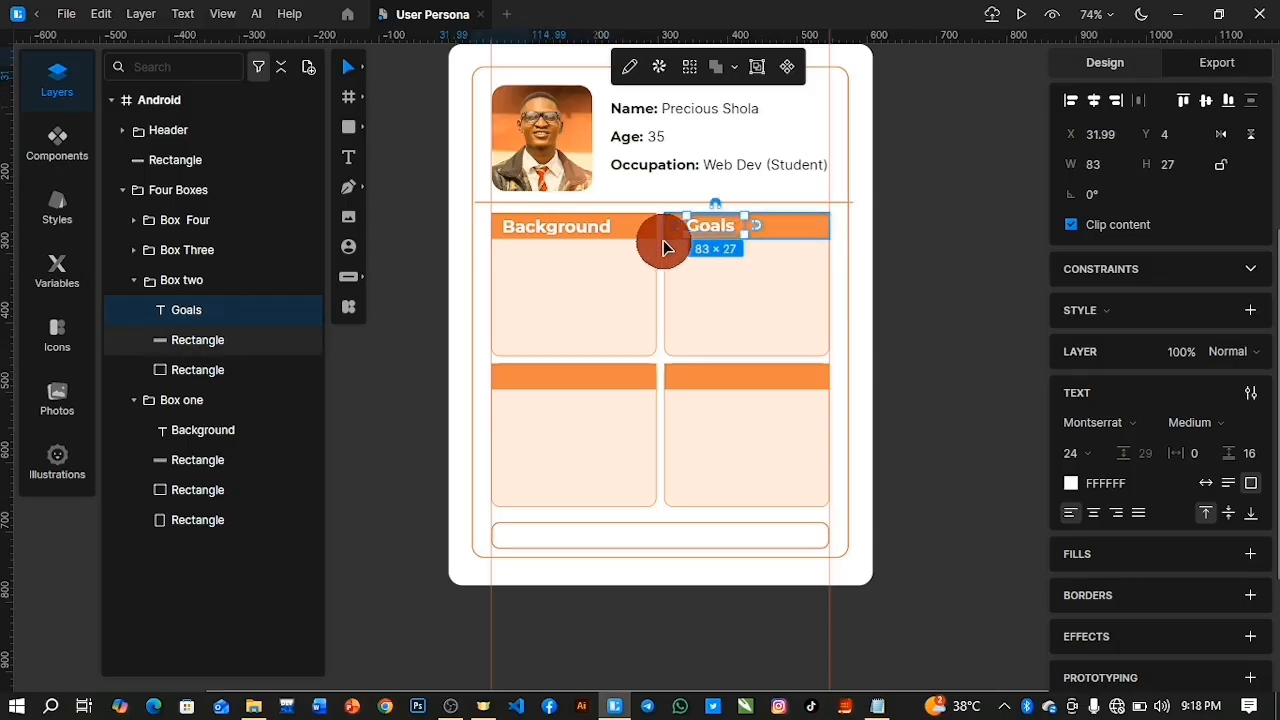
{"action": "key", "text": "ctrl+z"}
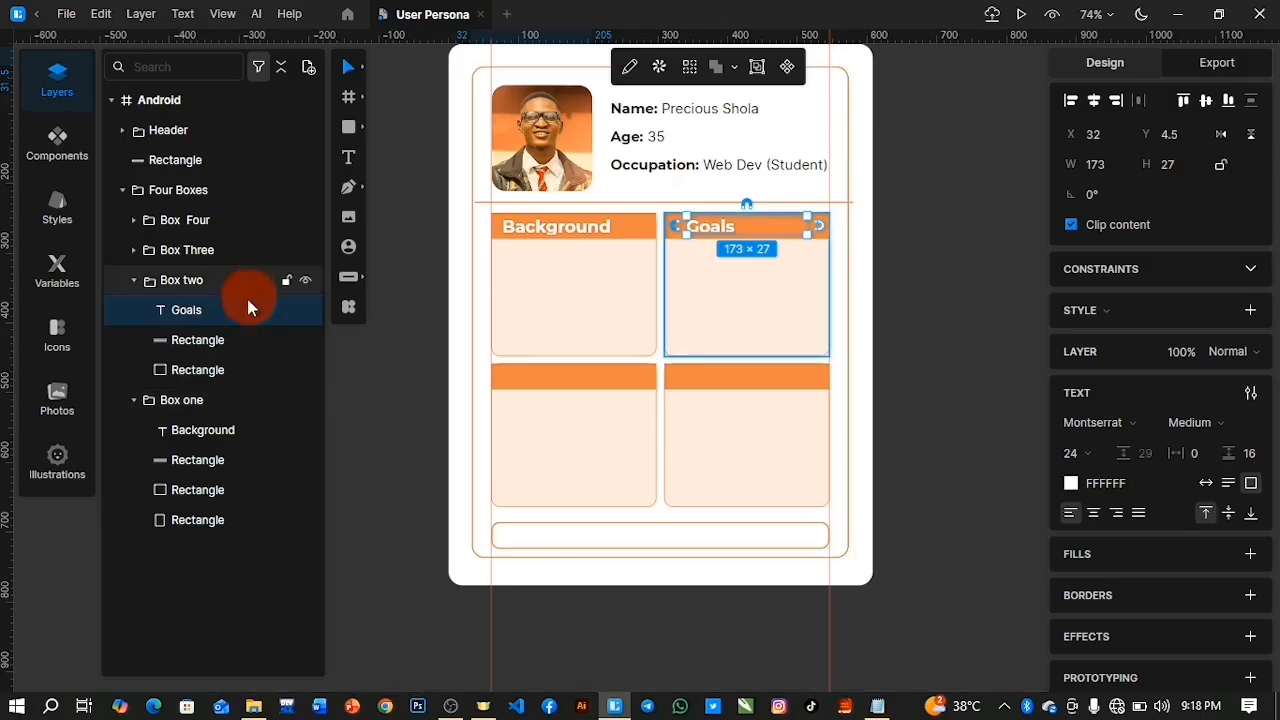
Duplicate the Goals title into the Box Three group and position the copy on that card's header bar at X 22, Y 5
{"action": "key", "text": "ctrl+d"}
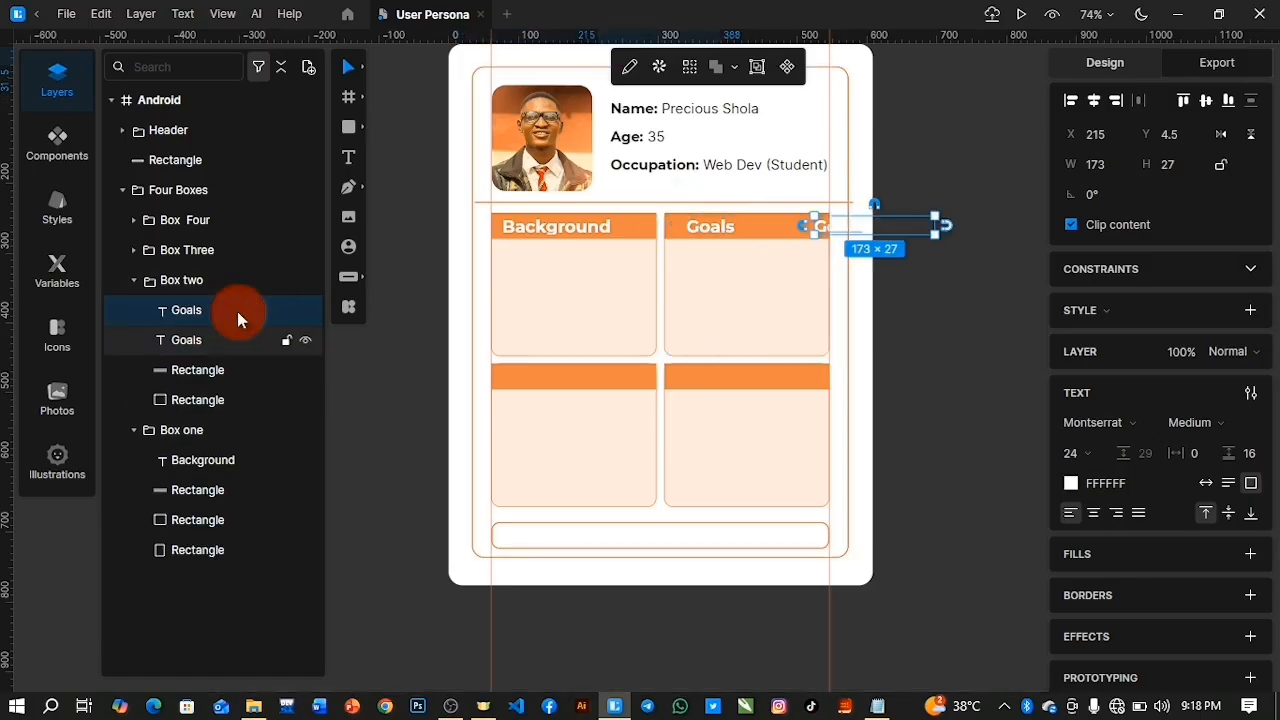
{"action": "left_click", "coordinate": [134, 250]}
{"action": "left_click_drag", "start_coordinate": [213, 366], "coordinate": [210, 283]}
{"action": "left_click", "coordinate": [134, 490]}
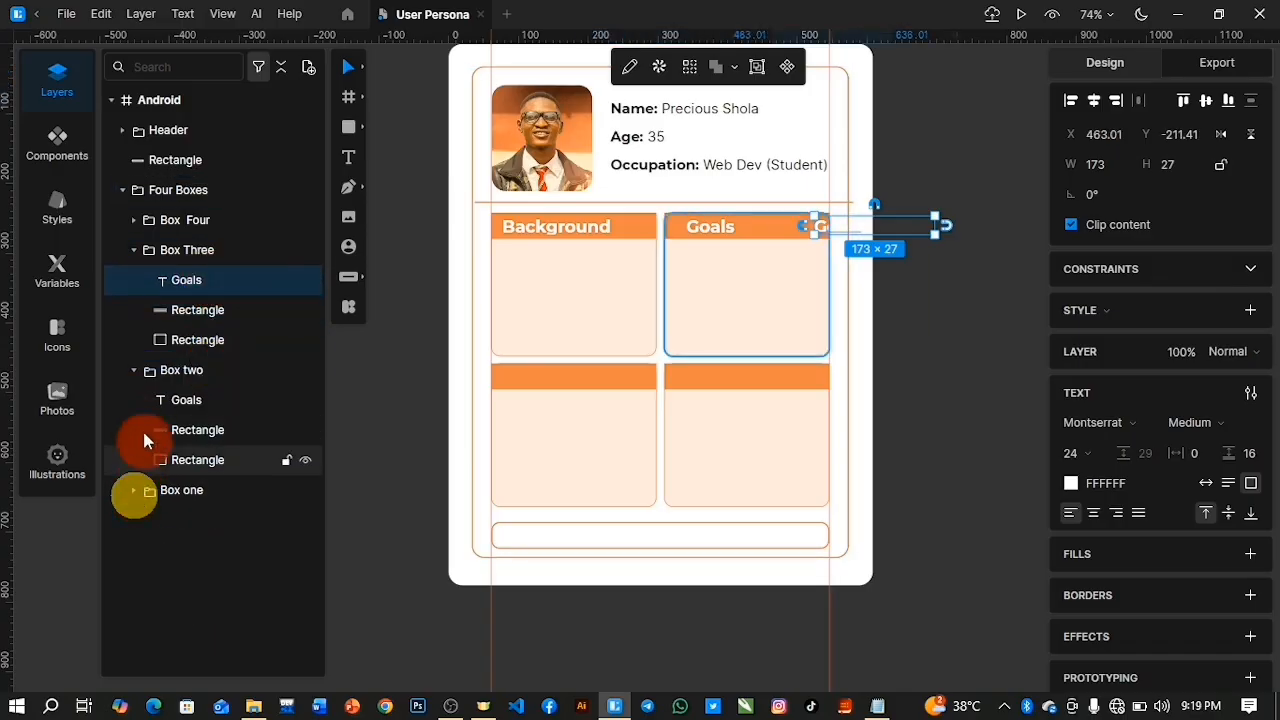
{"action": "left_click", "coordinate": [132, 370]}
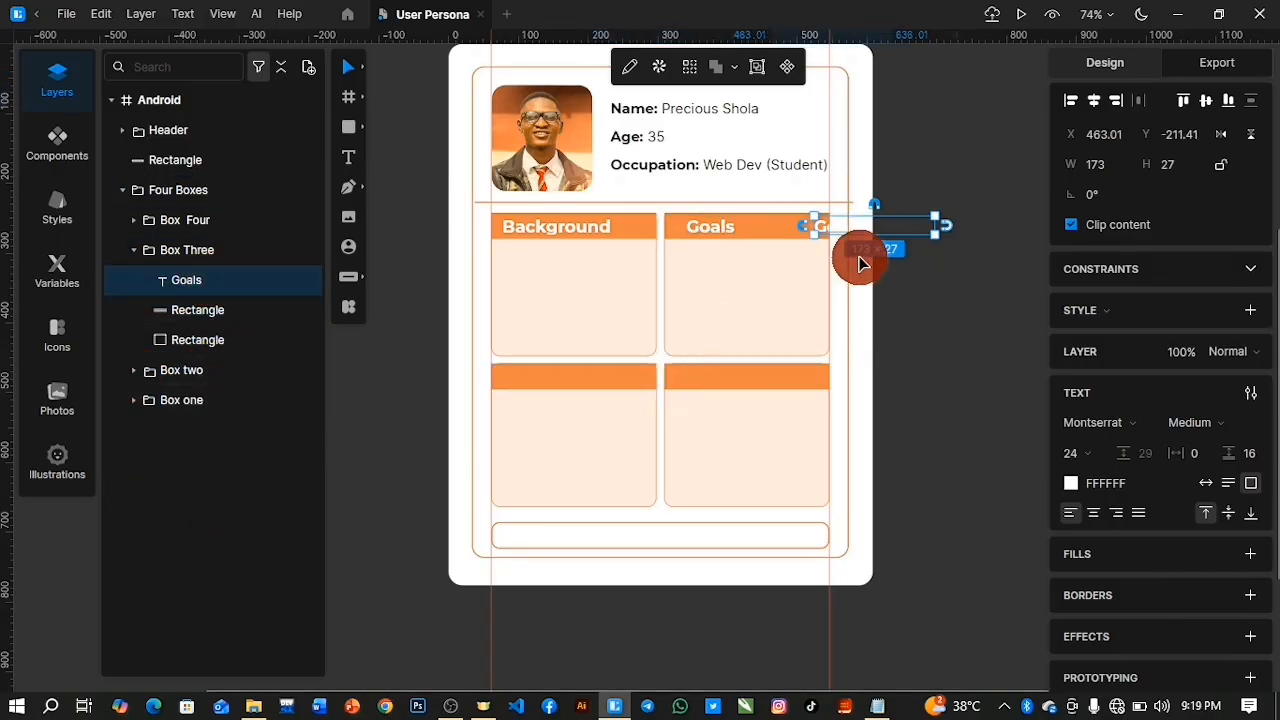
{"action": "left_click_drag", "start_coordinate": [853, 229], "coordinate": [524, 373]}
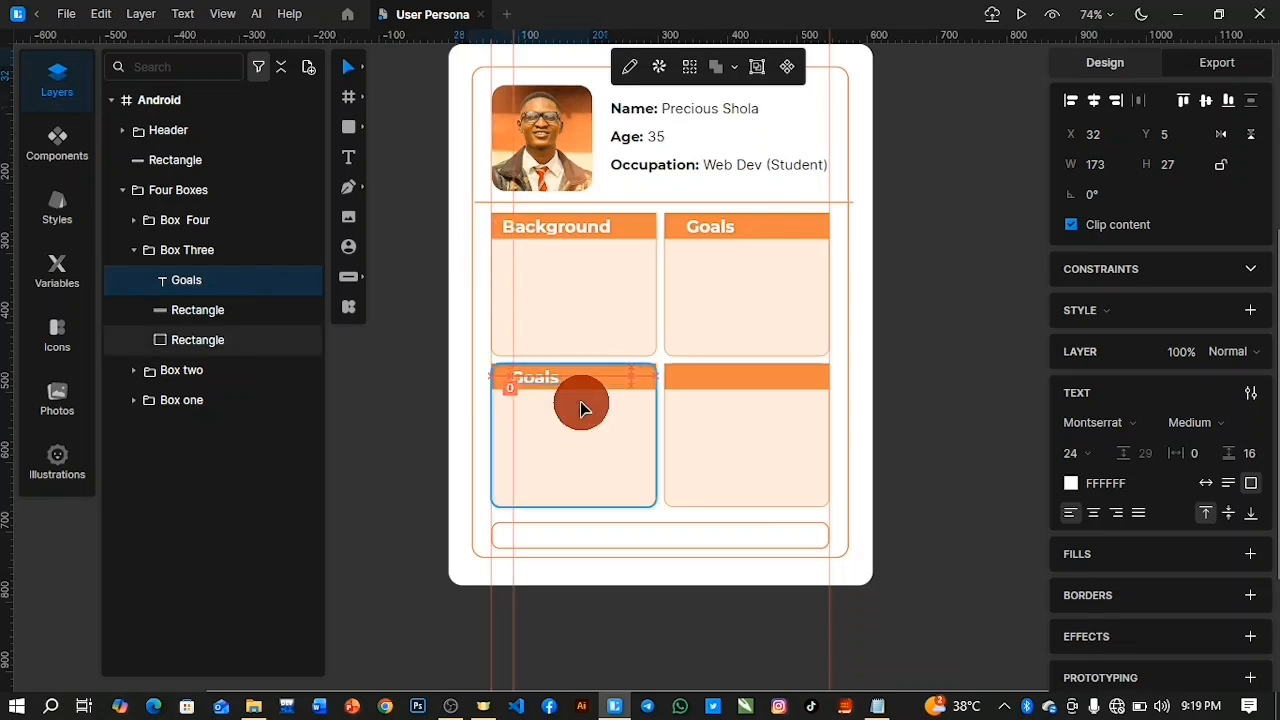
{"action": "left_click_drag", "start_coordinate": [514, 303], "coordinate": [508, 303]}
Align the Box Three title and Box one's Background title by their horizontal centres
{"action": "left_click", "coordinate": [175, 288]}
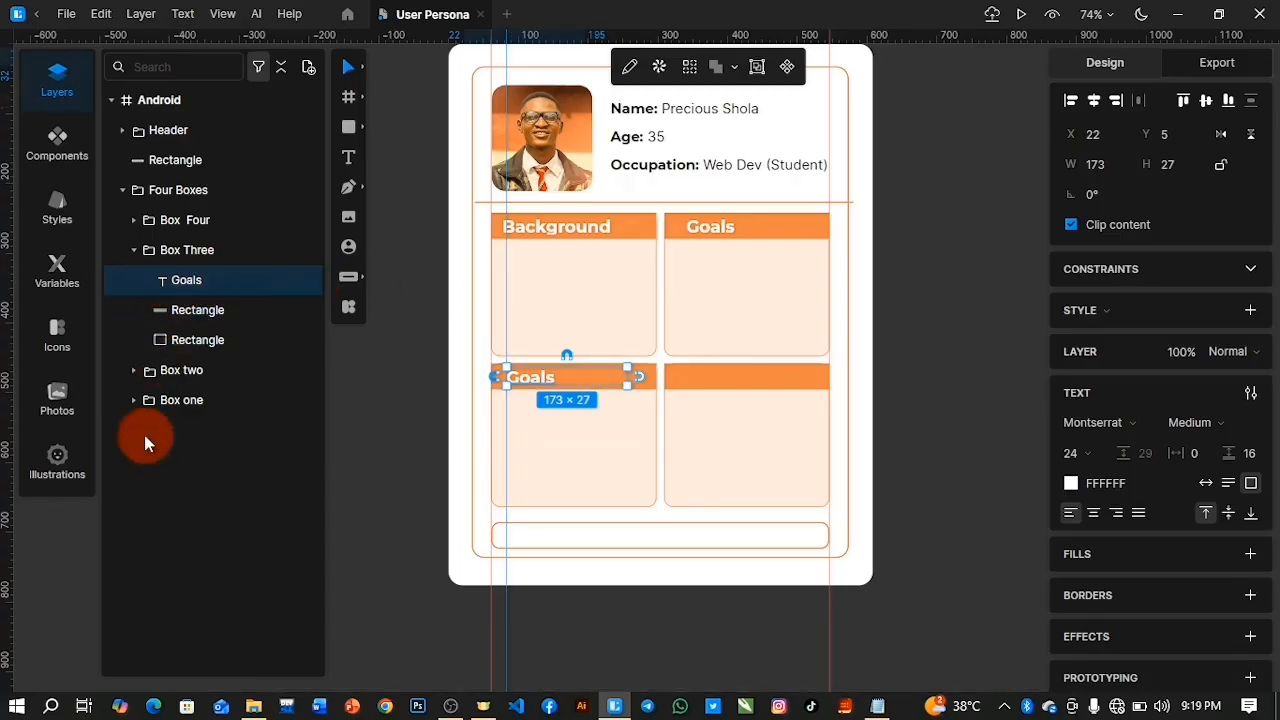
{"action": "left_click", "coordinate": [132, 400]}
{"action": "left_click", "coordinate": [206, 432], "text": "ctrl"}
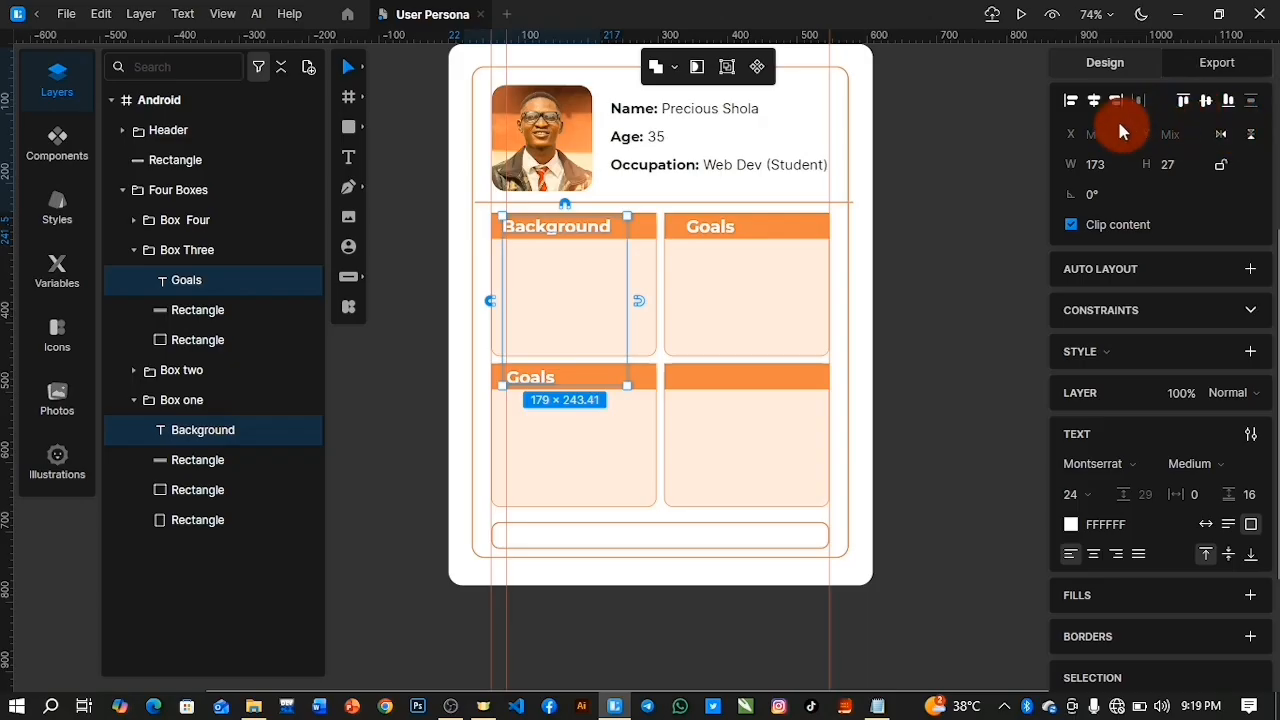
{"action": "left_click", "coordinate": [1184, 102]}
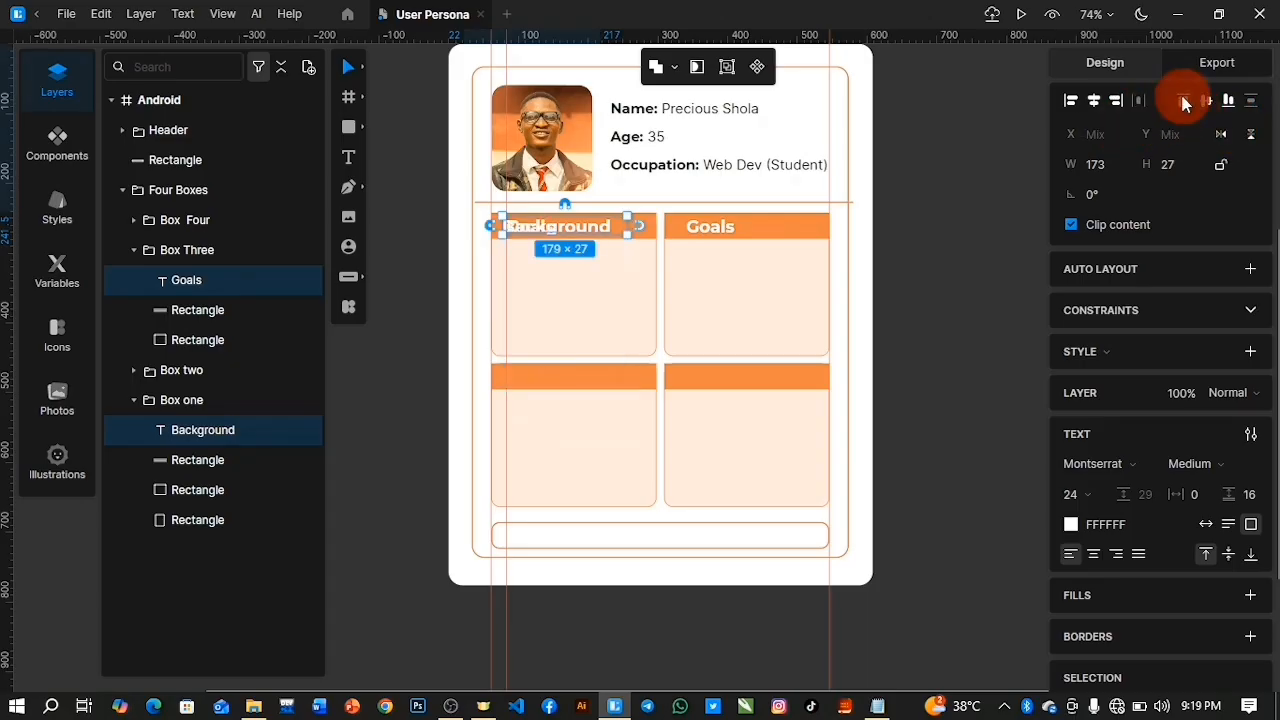
{"action": "key", "text": "ctrl+z"}
{"action": "left_click", "coordinate": [1096, 102]}
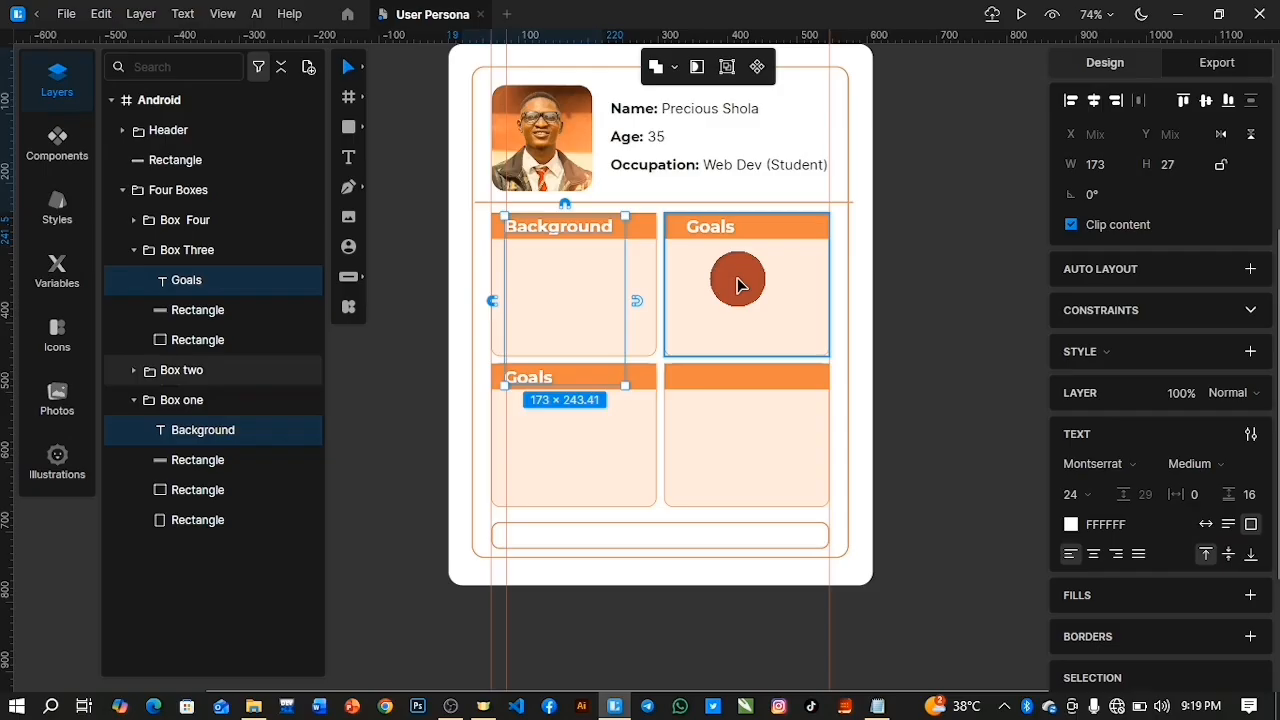
Nudge the Box one and Box Three titles together 7 px to the left, to X 12
{"action": "key", "text": "Left"}
{"action": "key", "text": "Left"}
{"action": "key", "text": "Left"}
{"action": "key", "text": "Left"}
{"action": "key", "text": "Left"}
{"action": "key", "text": "Left"}
{"action": "key", "text": "Left"}
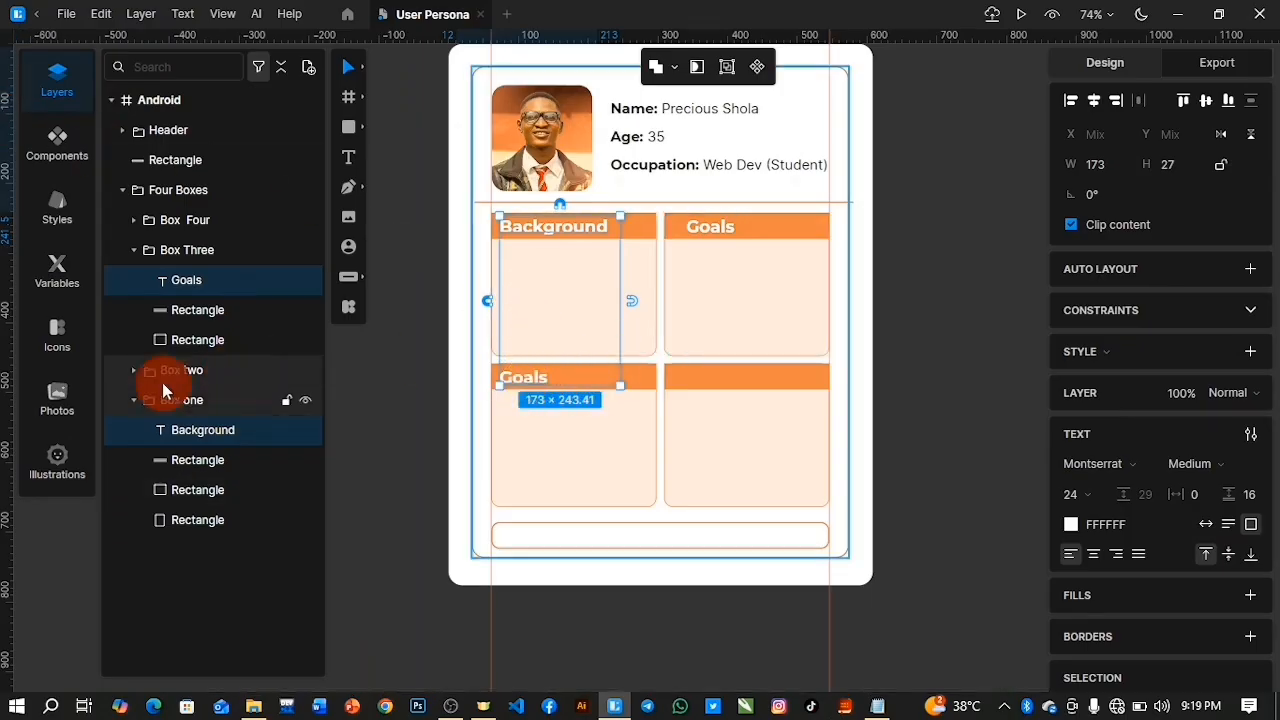
Replace the Box Three title's text with "Frustrations" copied from the notes
{"action": "left_click", "coordinate": [190, 280]}
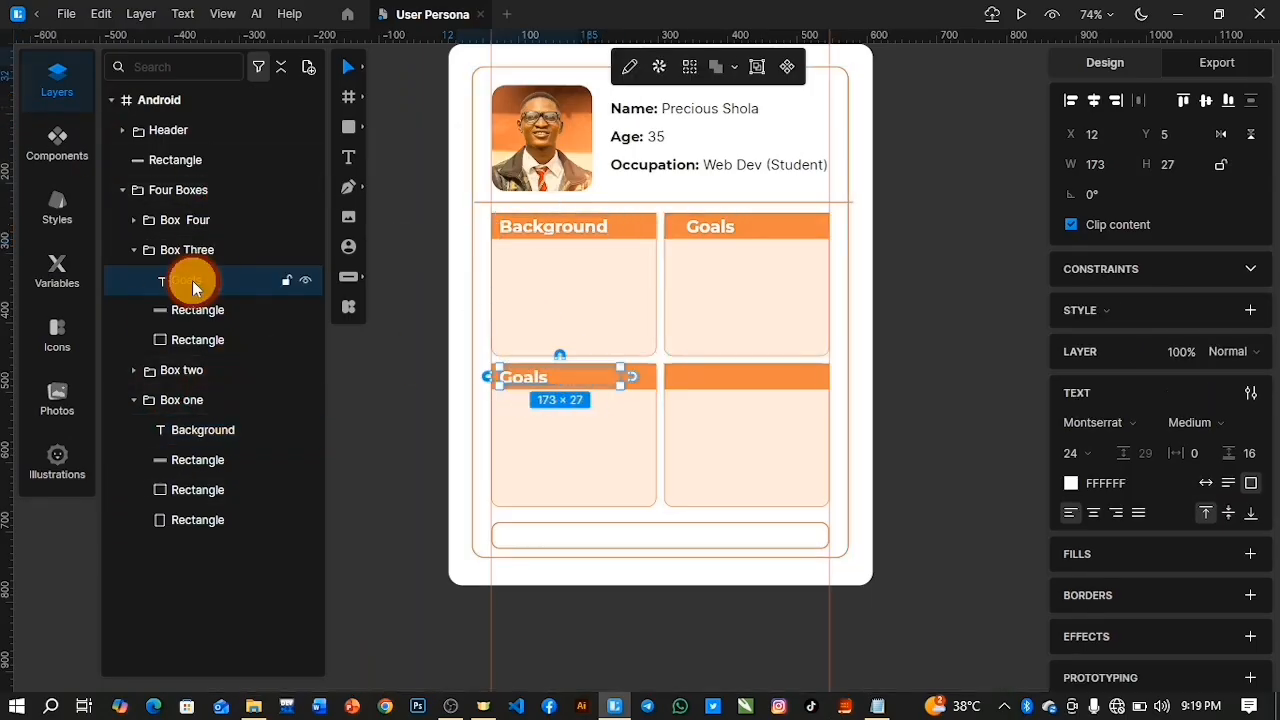
{"action": "double_click", "coordinate": [540, 370]}
{"action": "left_click", "coordinate": [884, 706]}
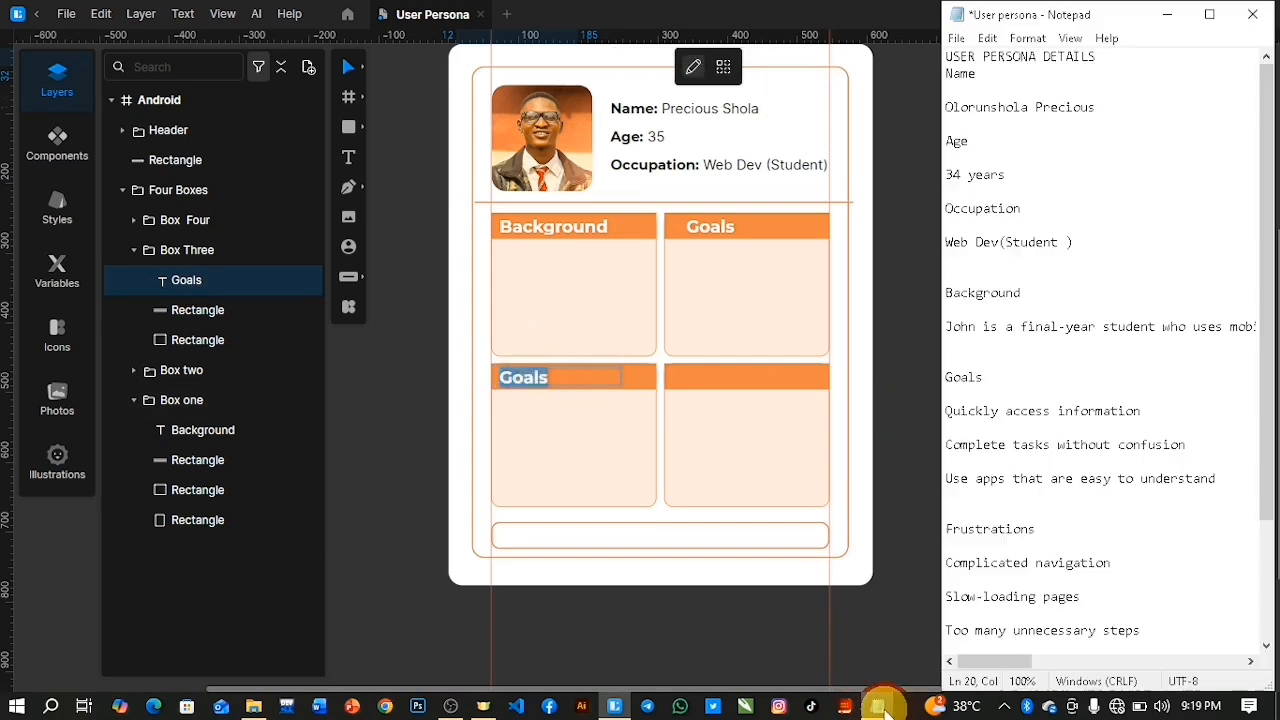
{"action": "left_click", "coordinate": [1059, 536]}
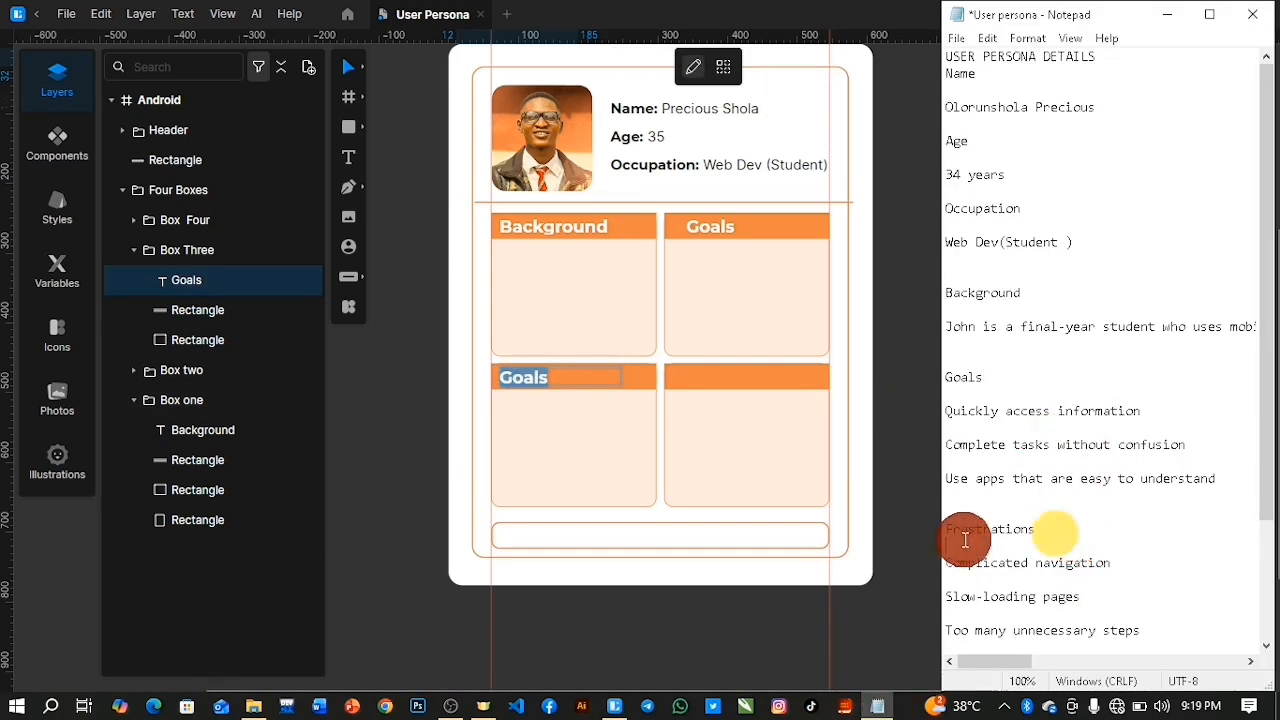
{"action": "left_click_drag", "start_coordinate": [933, 546], "coordinate": [938, 531]}
{"action": "key", "text": "ctrl+c"}
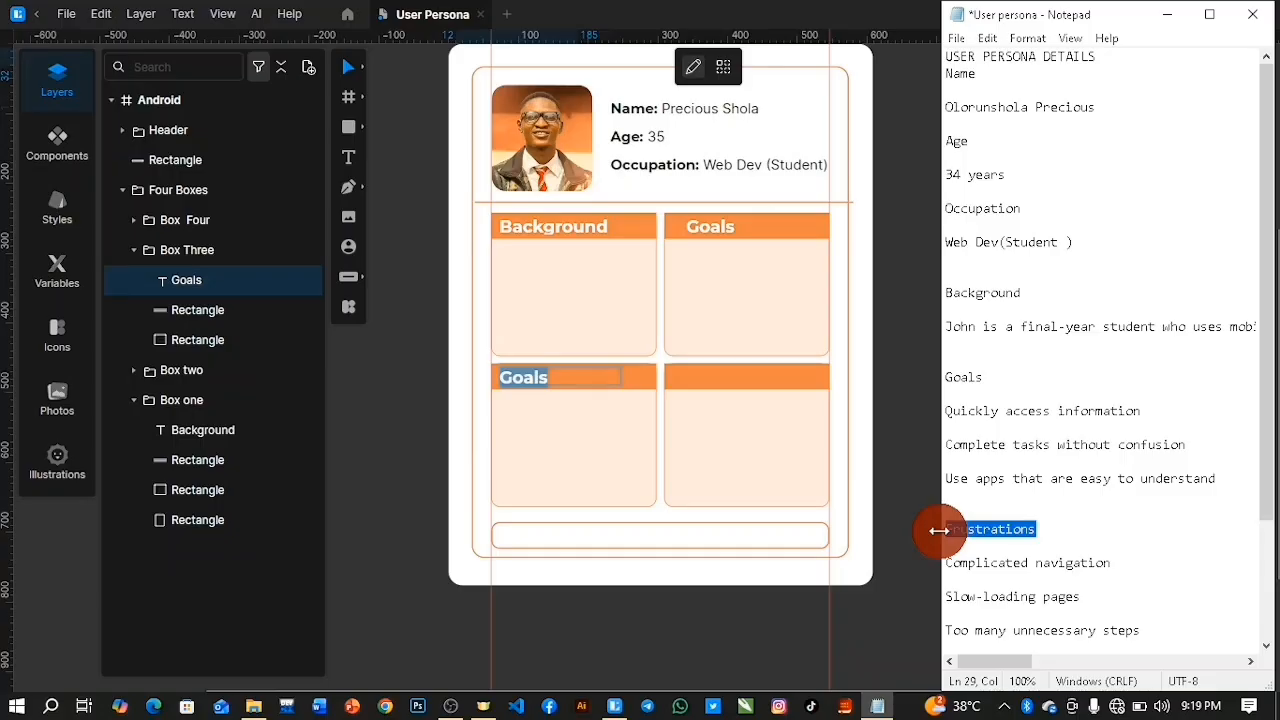
{"action": "left_click", "coordinate": [528, 373]}
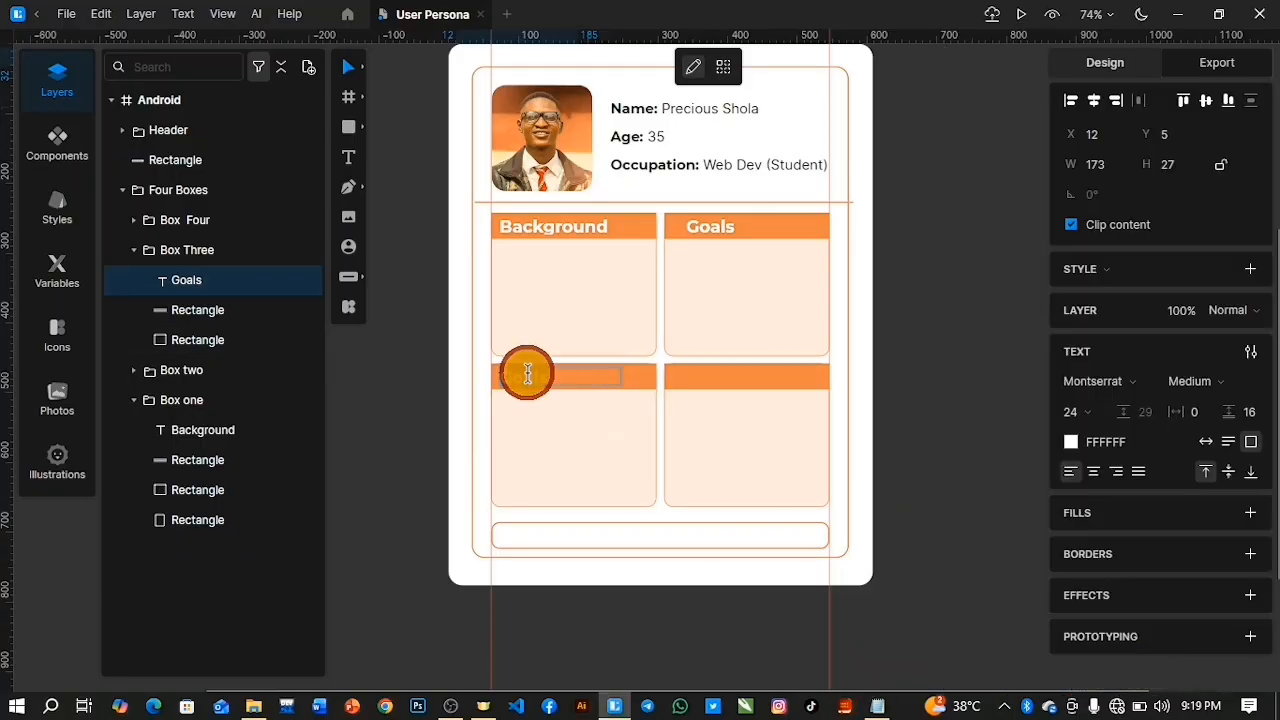
{"action": "key", "text": "ctrl+a"}
{"action": "key", "text": "ctrl+v"}
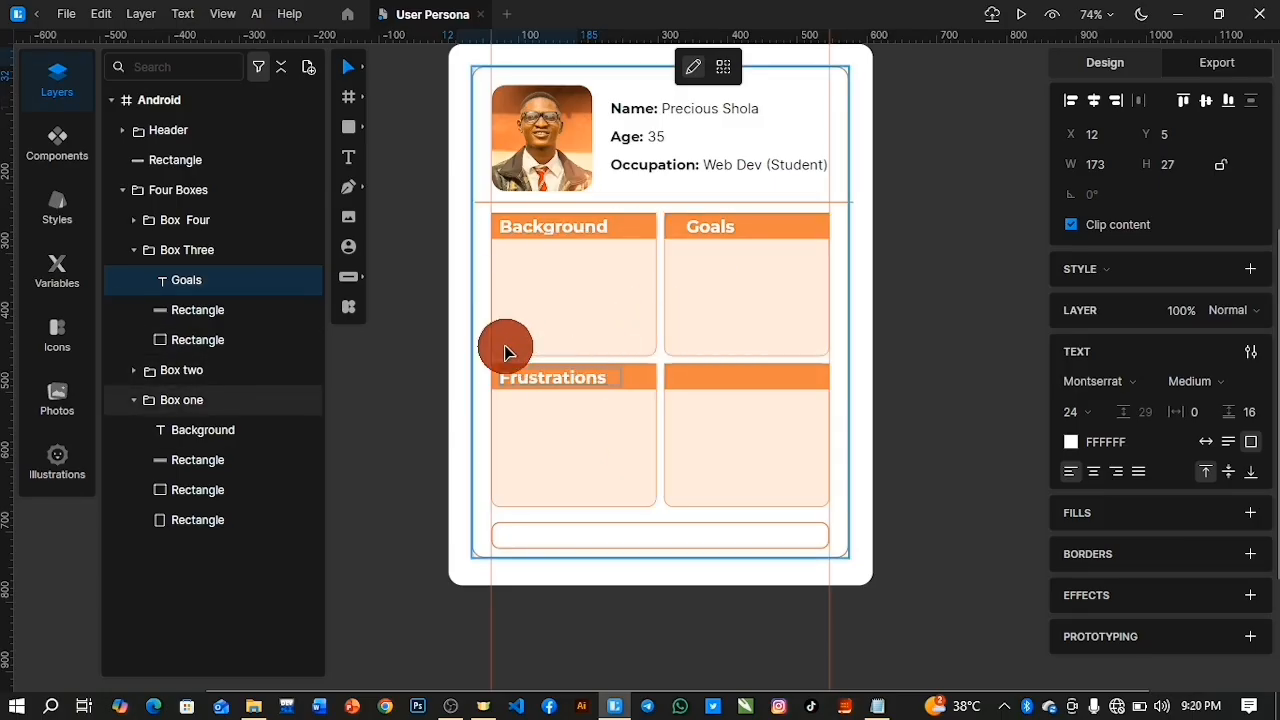
{"action": "left_click", "coordinate": [415, 400]}
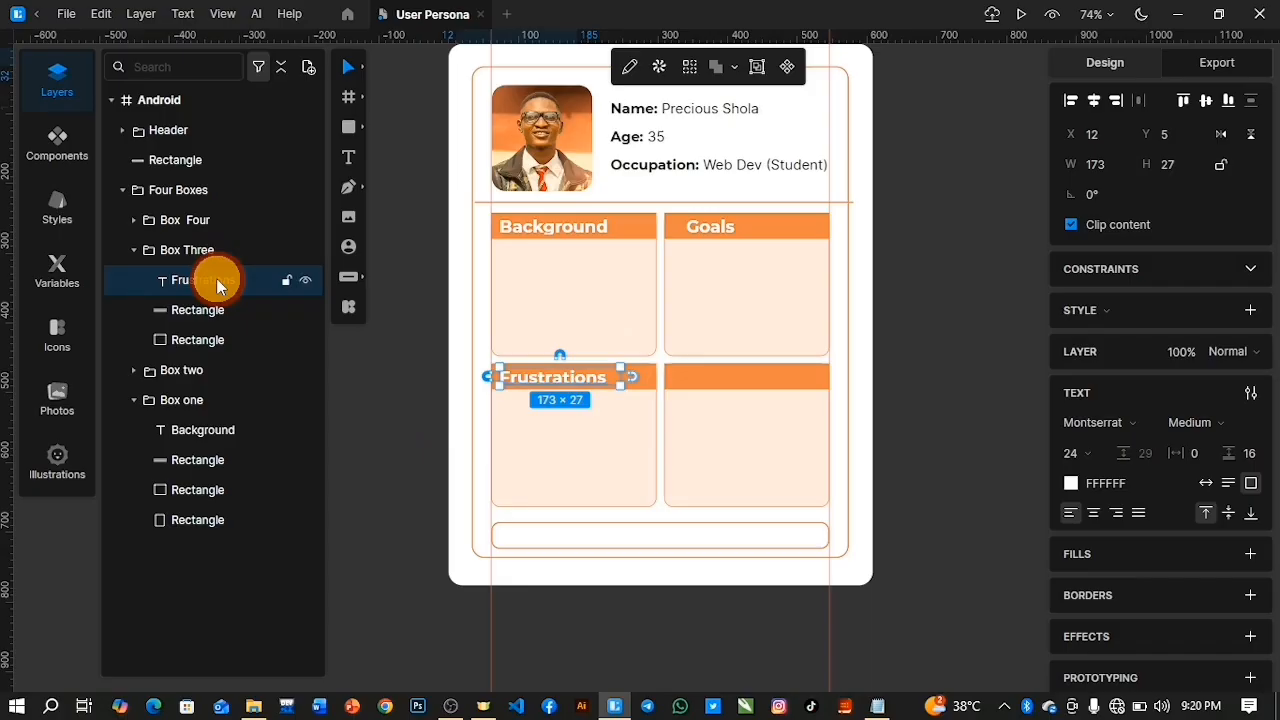
Duplicate the Frustrations title into the Box Four group and place the copy at X 32, Y 5, in line with Box two's title
{"action": "key", "text": "ctrl+d"}
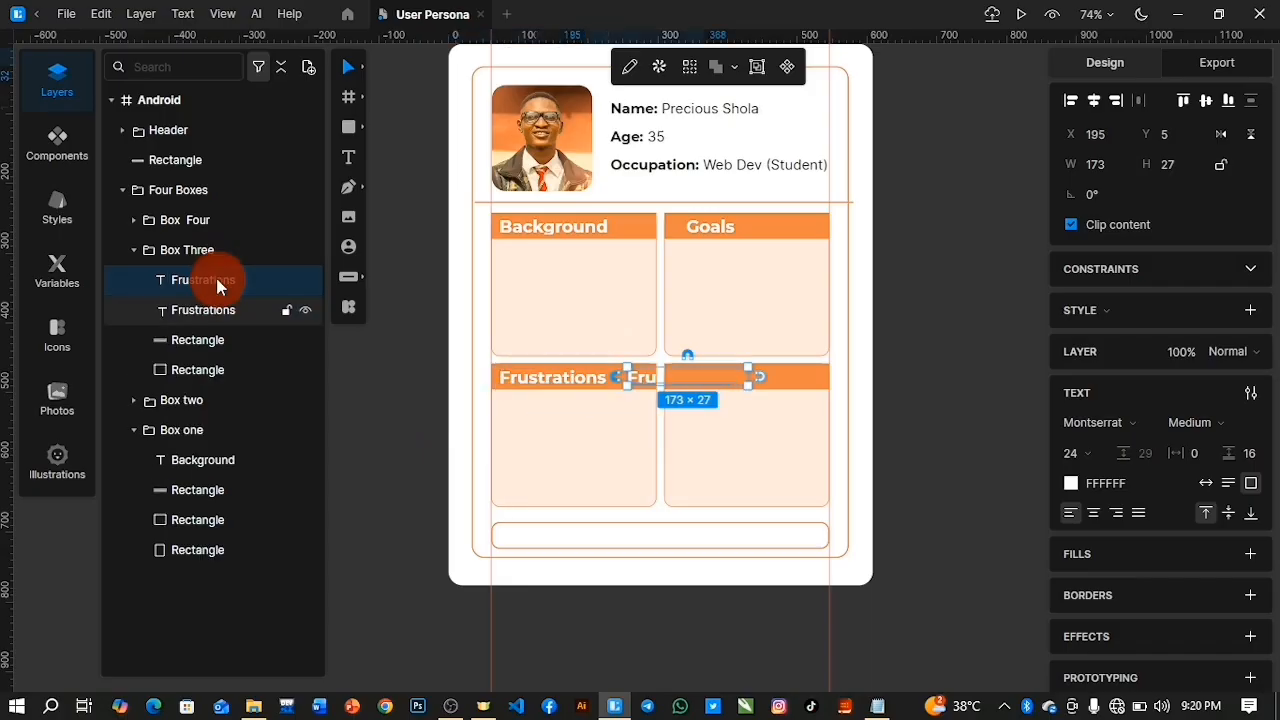
{"action": "left_click", "coordinate": [133, 218]}
{"action": "left_click_drag", "start_coordinate": [221, 345], "coordinate": [225, 248]}
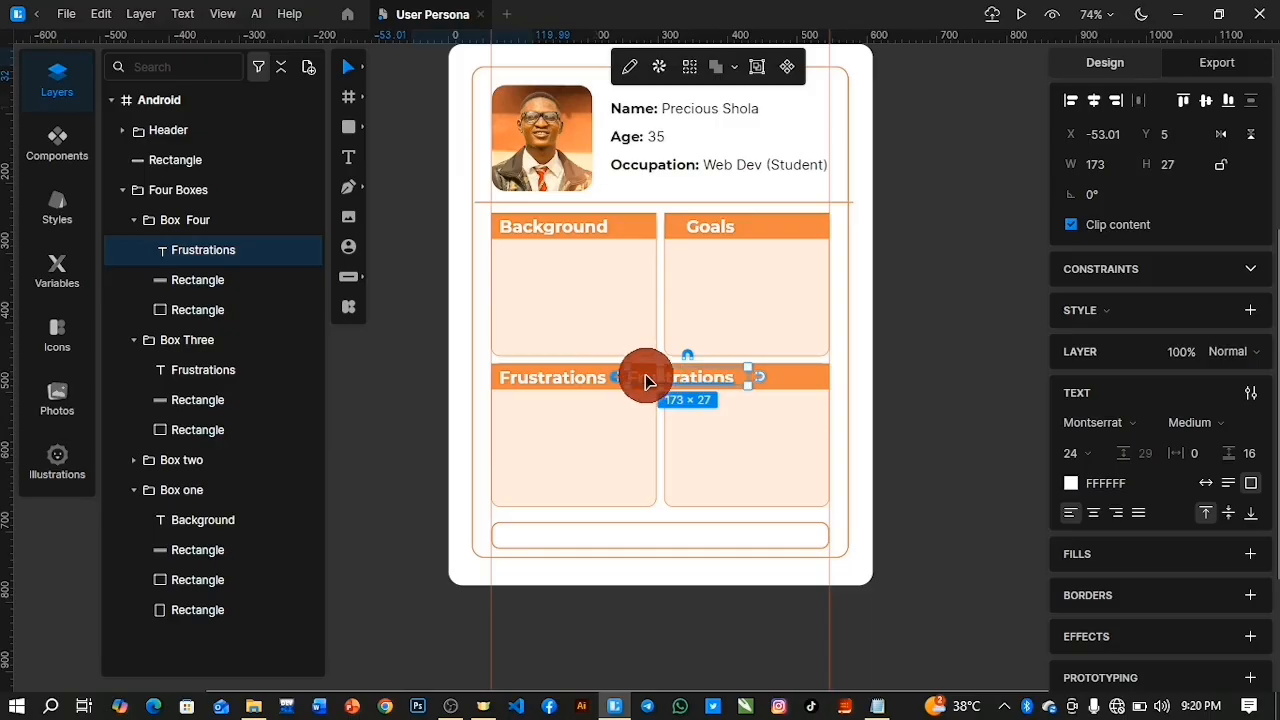
{"action": "left_click_drag", "start_coordinate": [645, 380], "coordinate": [720, 378]}
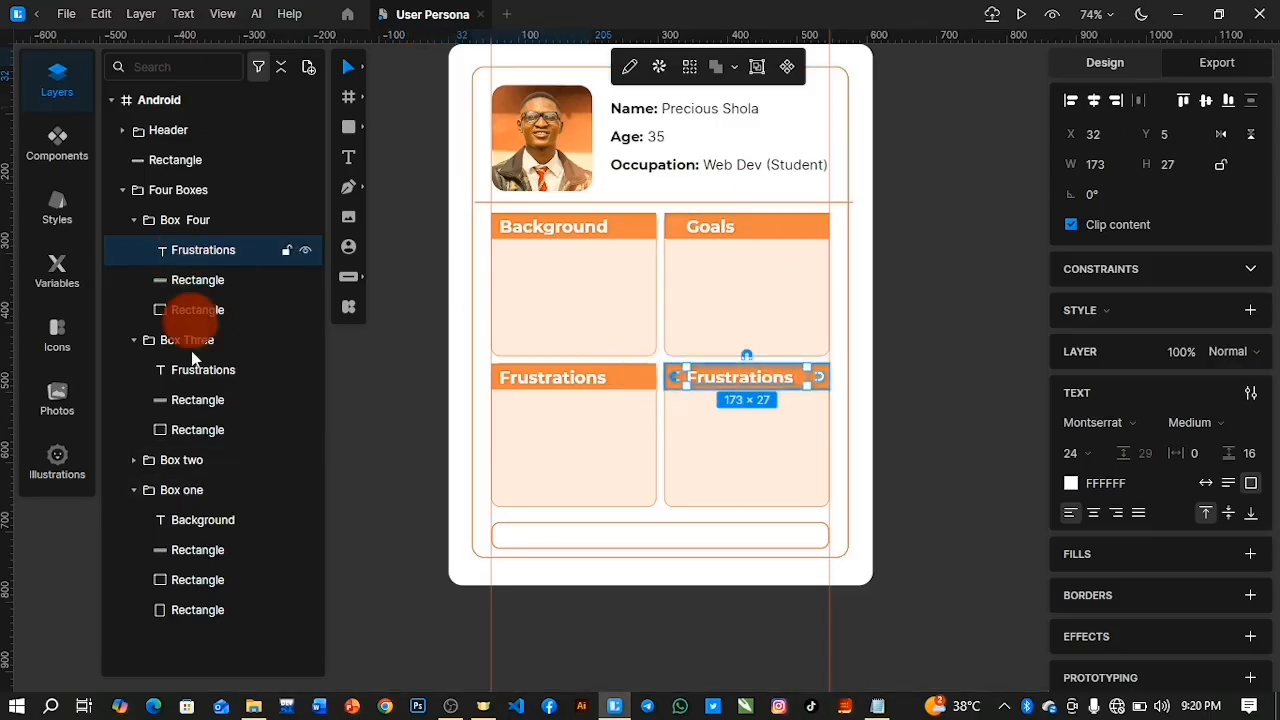
{"action": "left_click", "coordinate": [134, 460]}
{"action": "left_click", "coordinate": [210, 487], "text": "shift"}
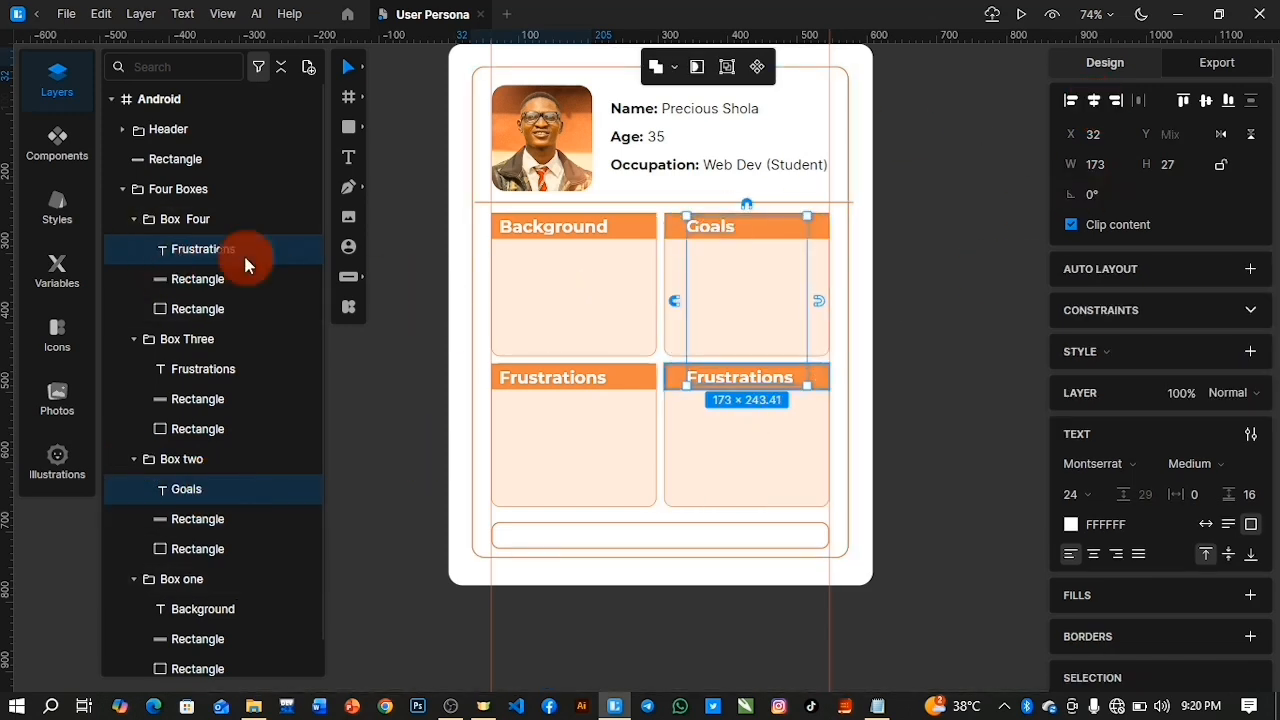
Open the Box Four title's text for editing and find the Behaviors heading in the notes
{"action": "left_click", "coordinate": [210, 249]}
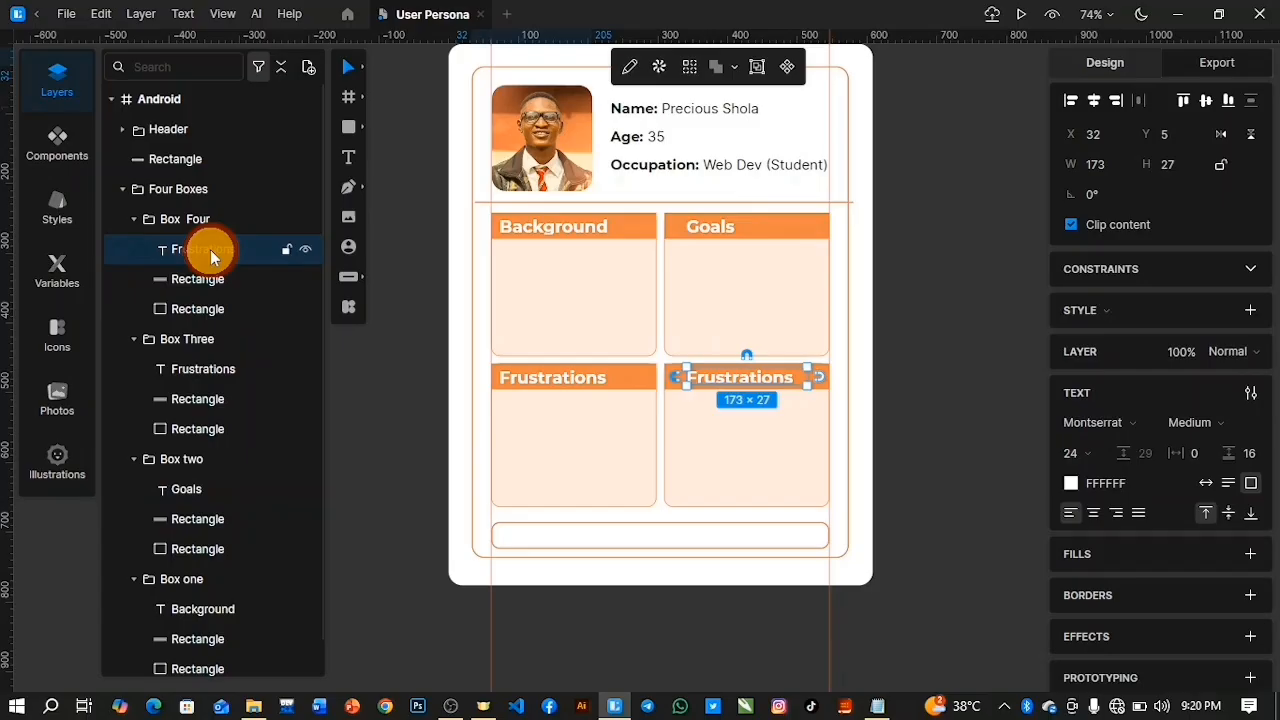
{"action": "double_click", "coordinate": [736, 376]}
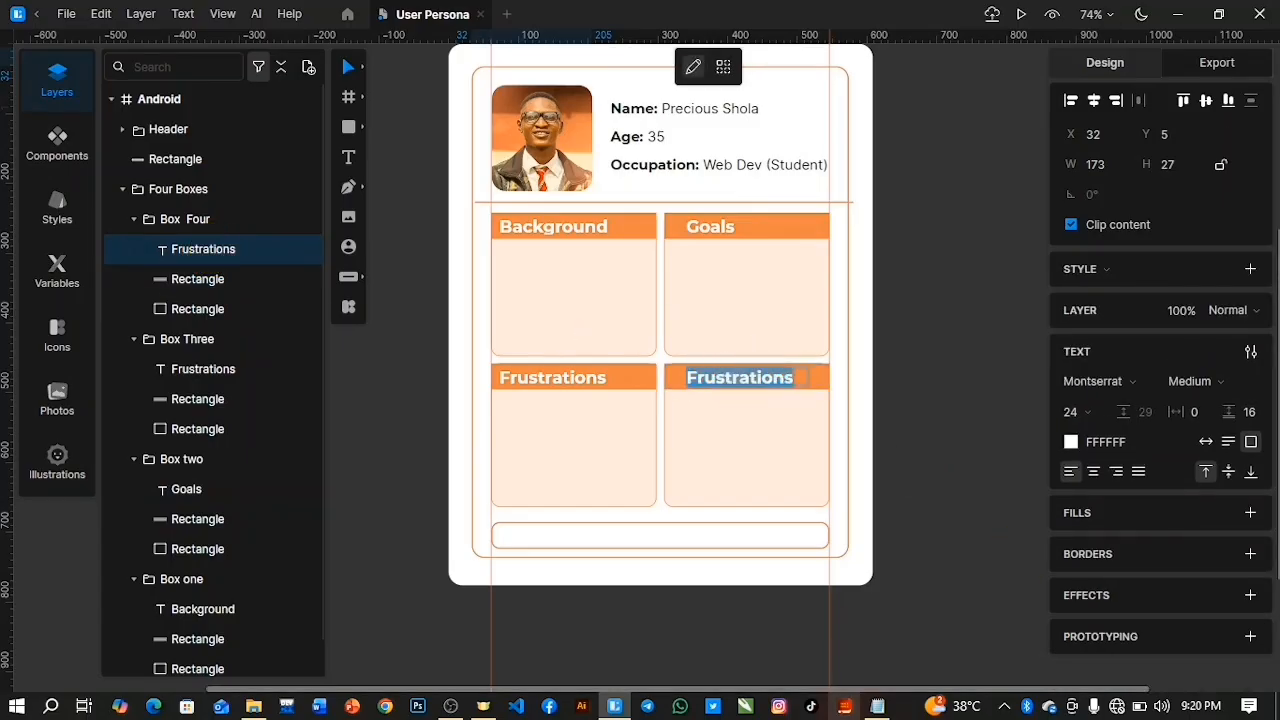
{"action": "left_click", "coordinate": [876, 706]}
{"action": "scroll", "coordinate": [1051, 514], "scroll_direction": "down", "scroll_amount": 3}
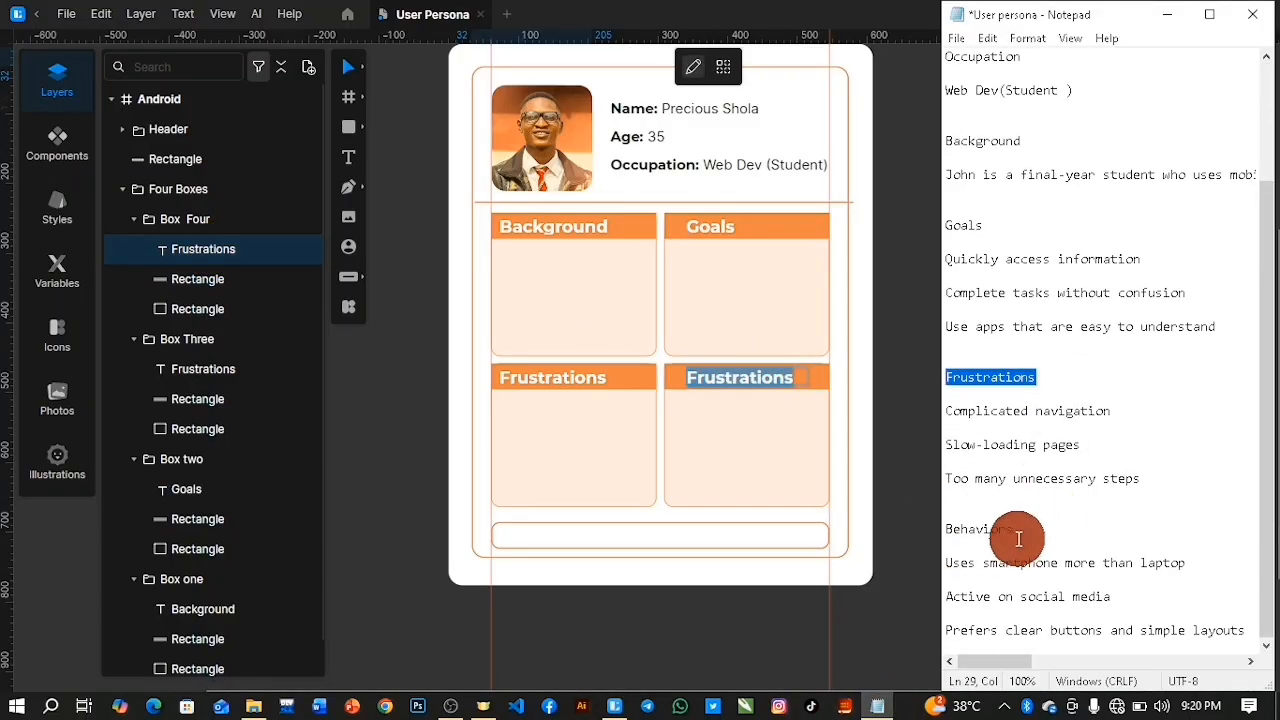